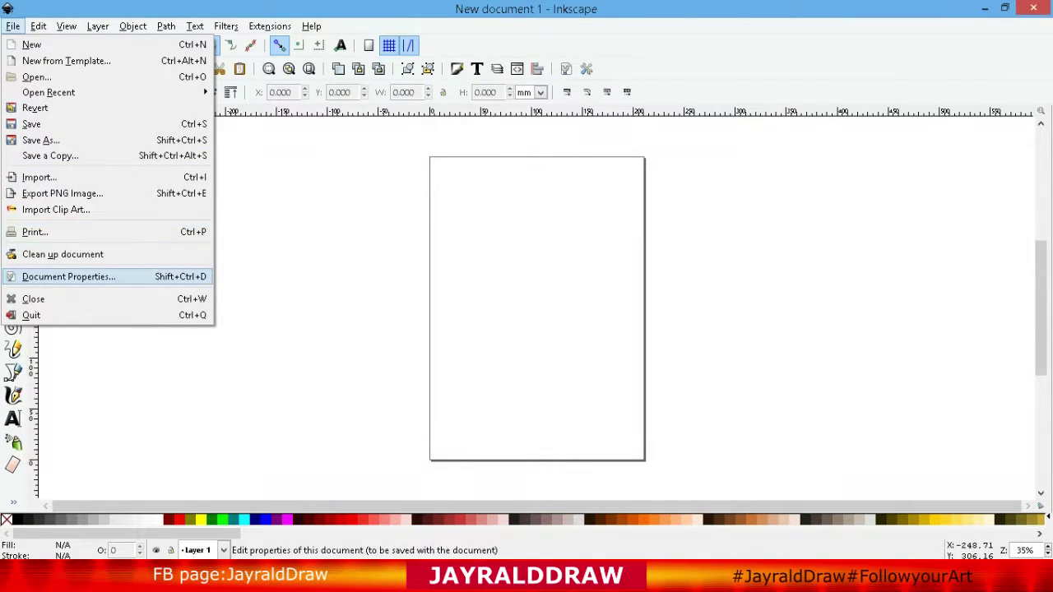
# In Document Properties, set display units to px and turn off the page border
pyautogui.click(68, 276)
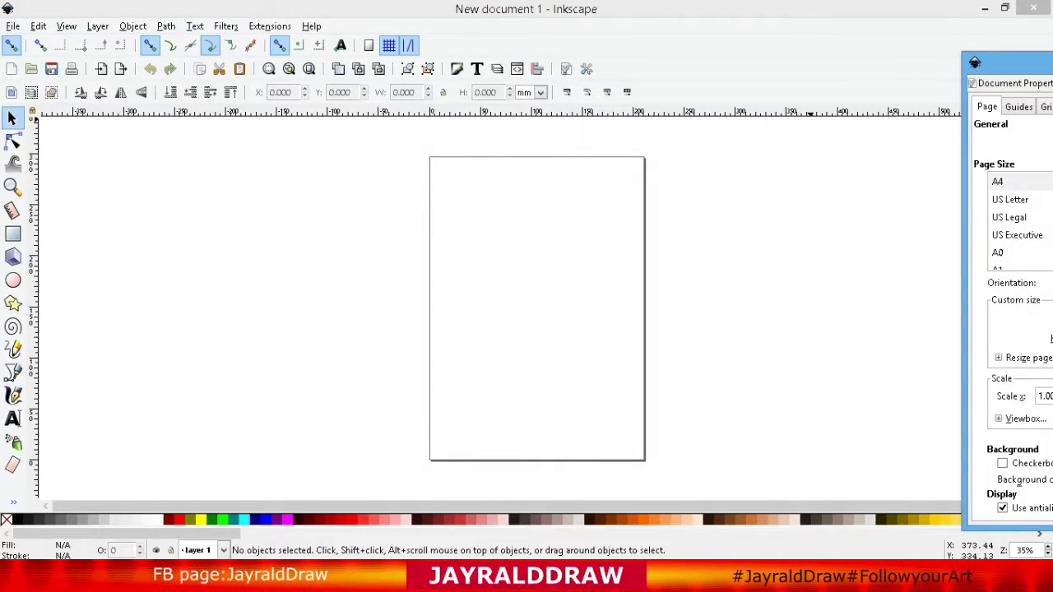
pyautogui.moveTo(975, 63); pyautogui.dragTo(412, 37)
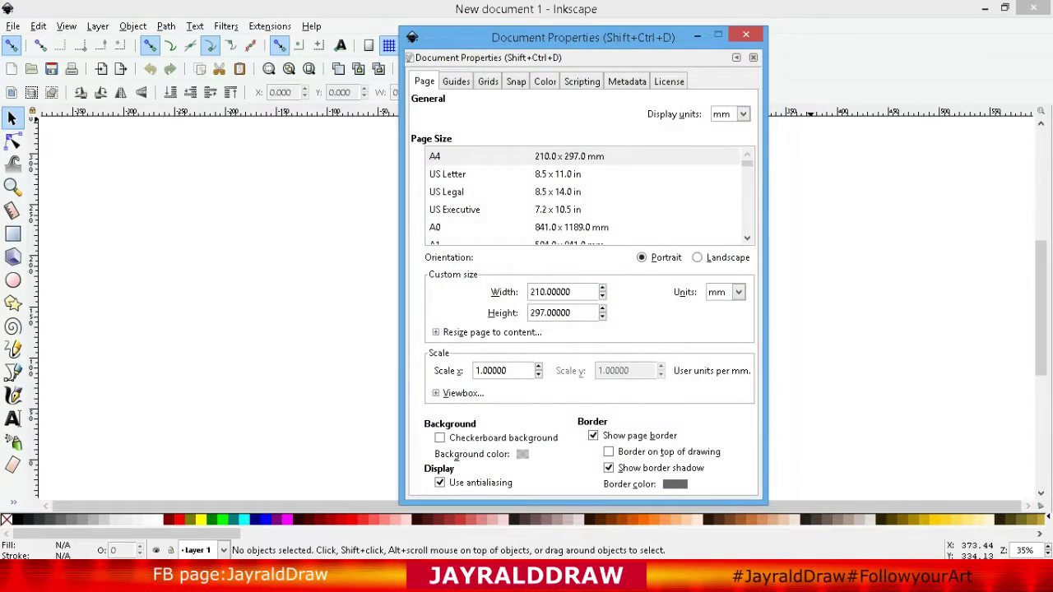
pyautogui.click(742, 114)
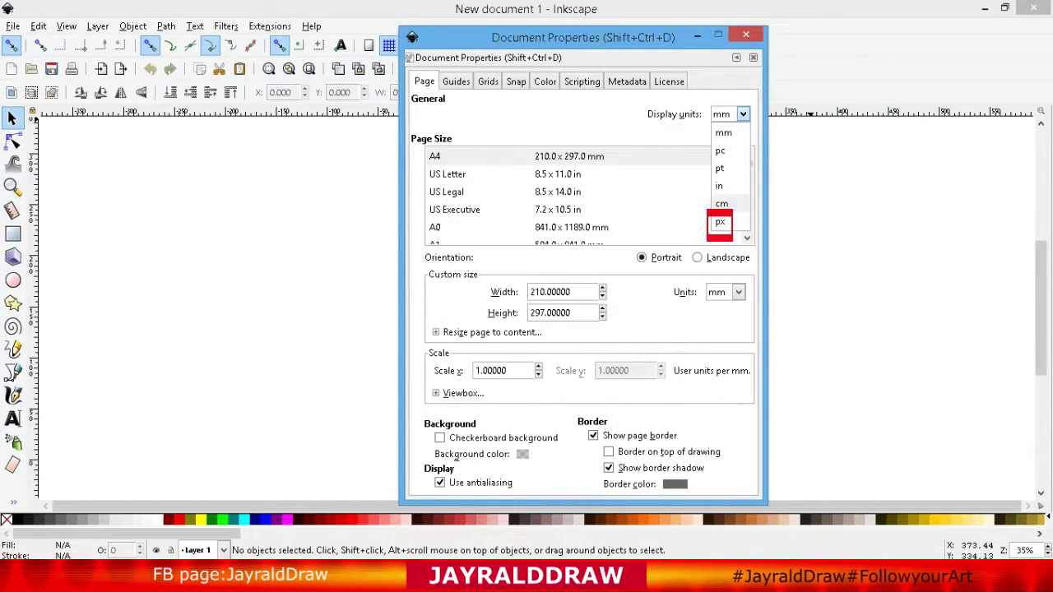
pyautogui.click(722, 222)
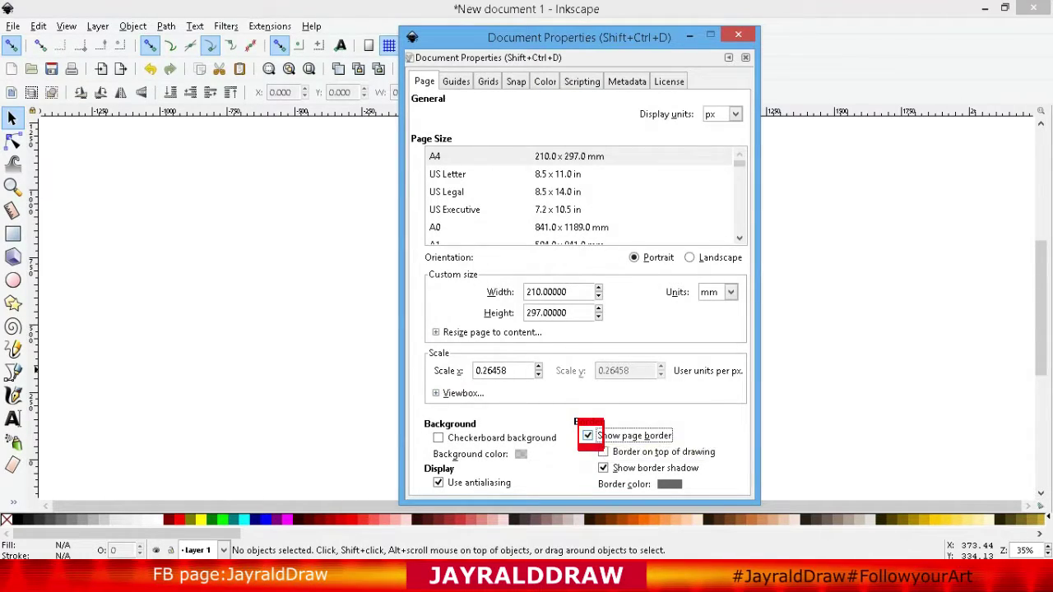
pyautogui.click(587, 435)
pyautogui.click(738, 33)
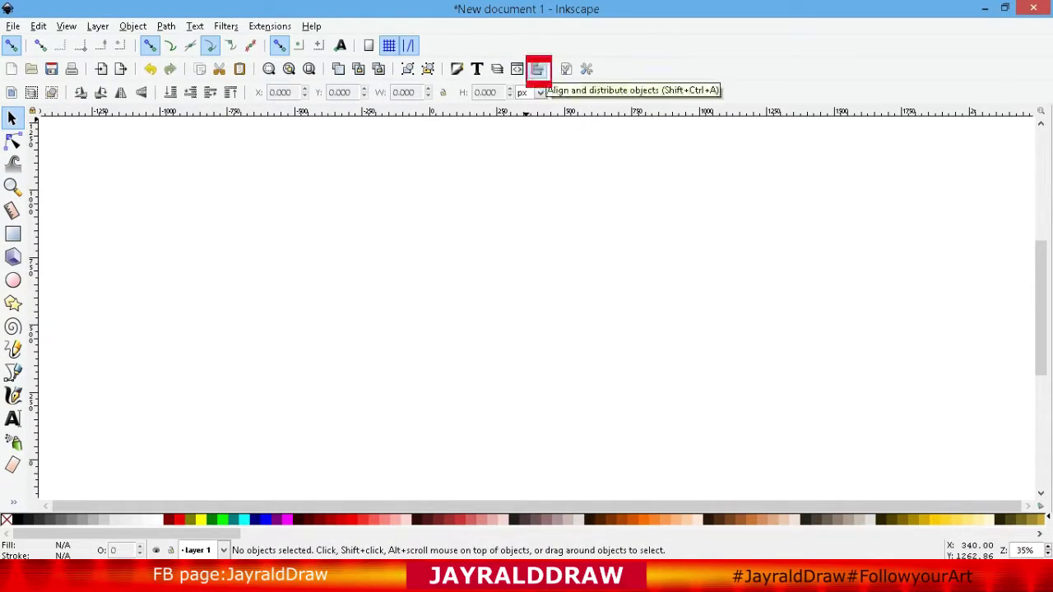
# Open the Align and Distribute and Fill and Stroke panels, then pick the Ellipse tool
pyautogui.click(536, 69)
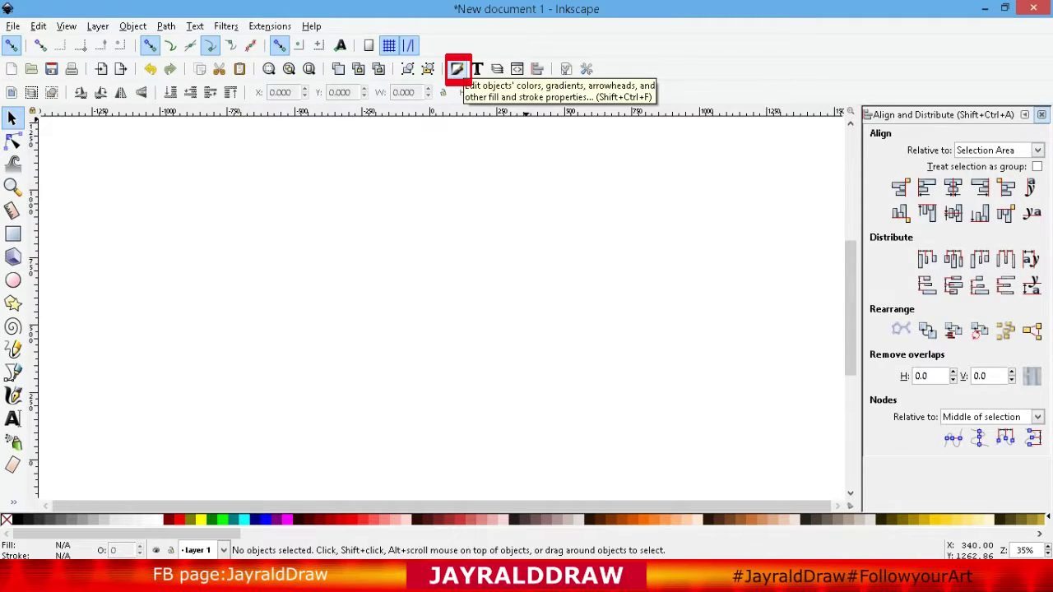
pyautogui.click(457, 69)
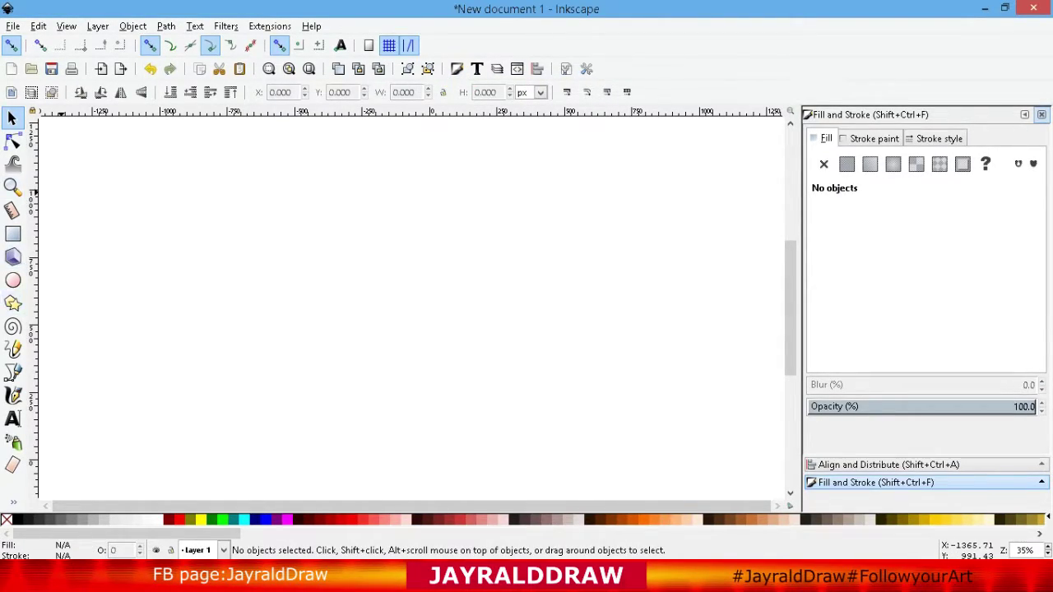
pyautogui.click(12, 279)
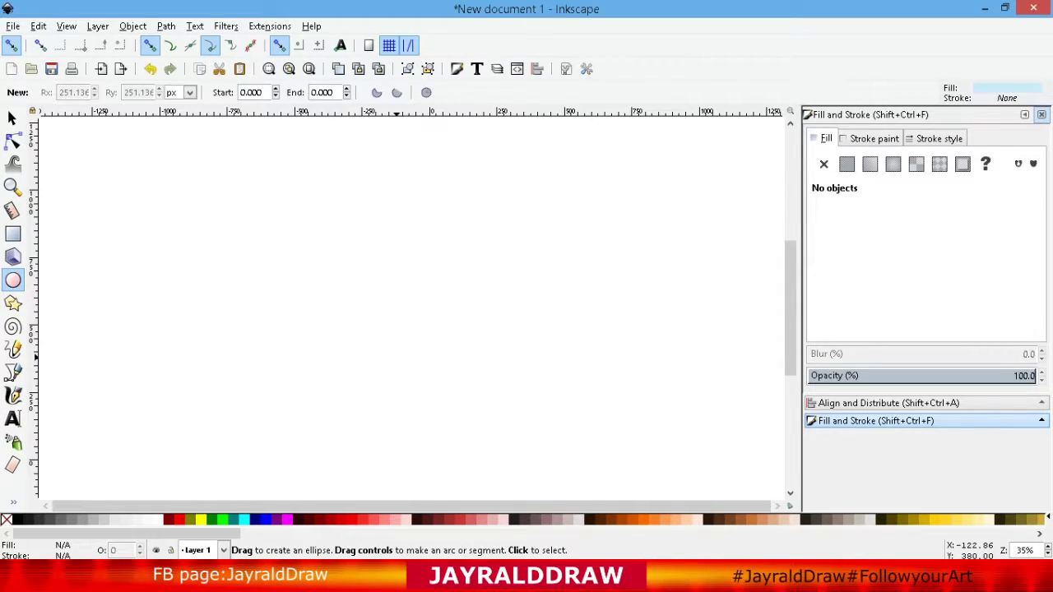
# Draw a black-filled circle, centred and enlarged to 1022.85 × 1022.85 px
pyautogui.moveTo(379, 282); pyautogui.dragTo(493, 379)
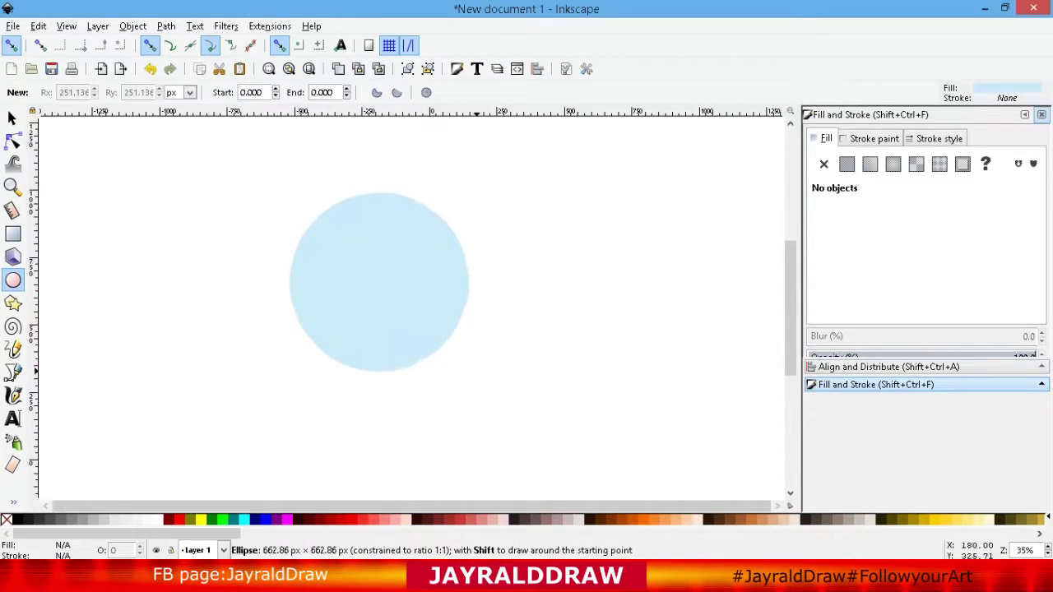
pyautogui.press('s')
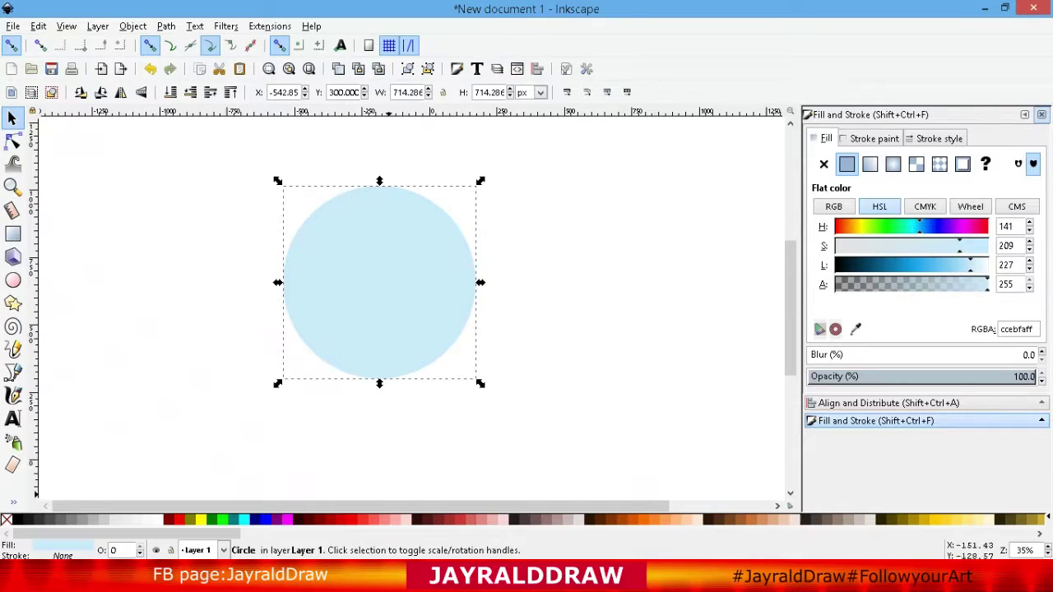
pyautogui.click(17, 519)
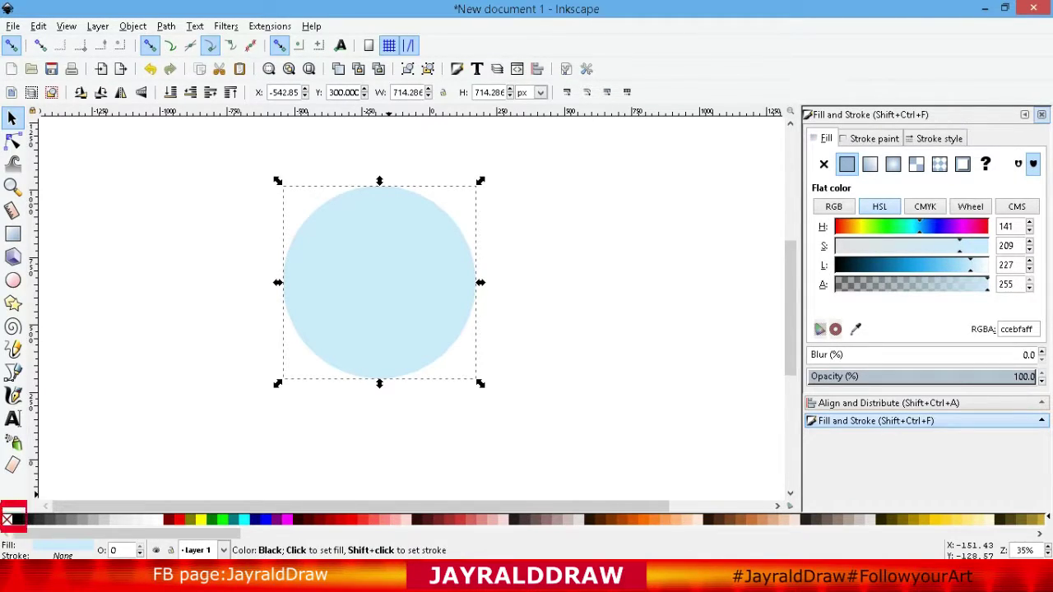
pyautogui.moveTo(409, 284); pyautogui.dragTo(439, 322)
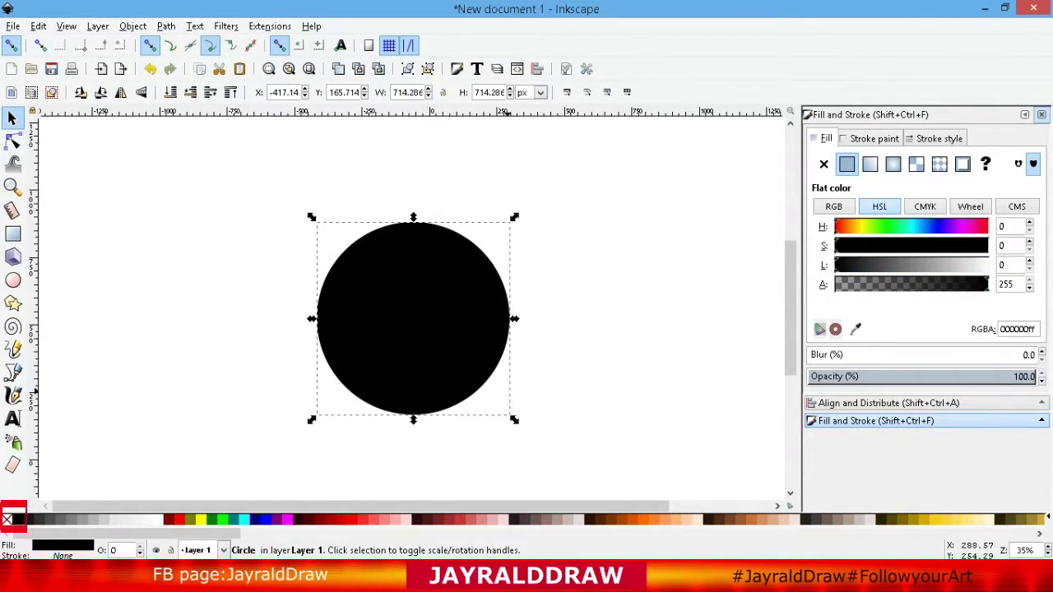
pyautogui.moveTo(511, 417); pyautogui.dragTo(556, 461)
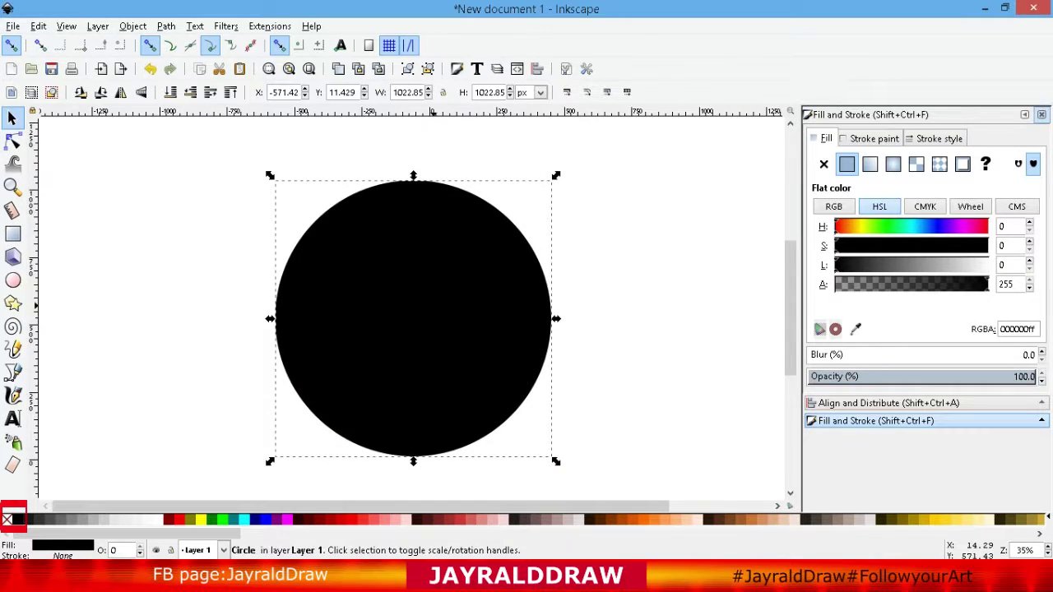
pyautogui.click(464, 342)
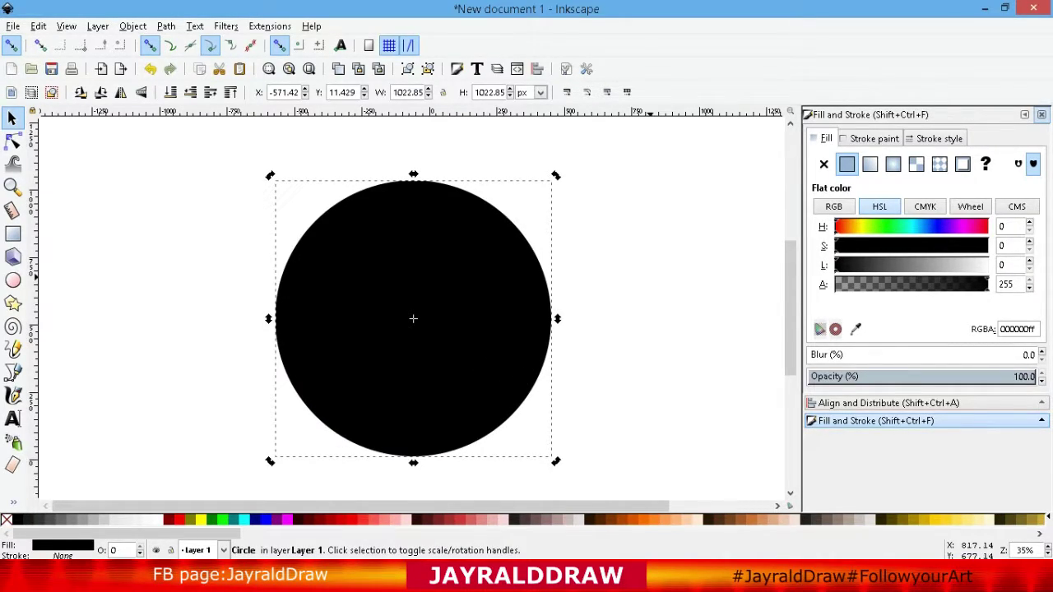
pyautogui.click(650, 277)
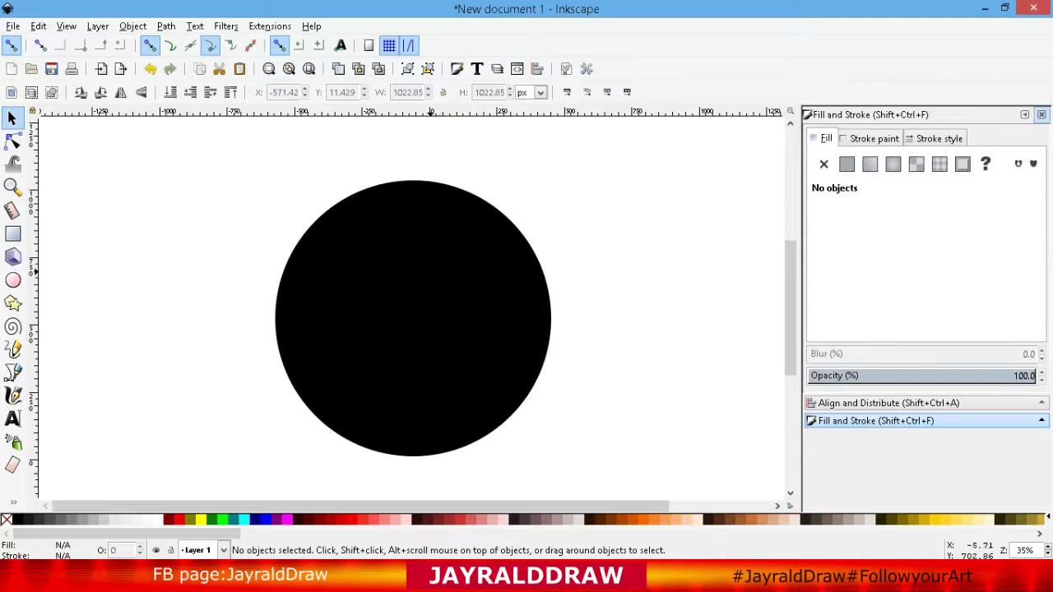
# Duplicate the black circle, make the copy white, and shrink it to about 594 px
pyautogui.click(415, 268)
pyautogui.rightClick(399, 265)
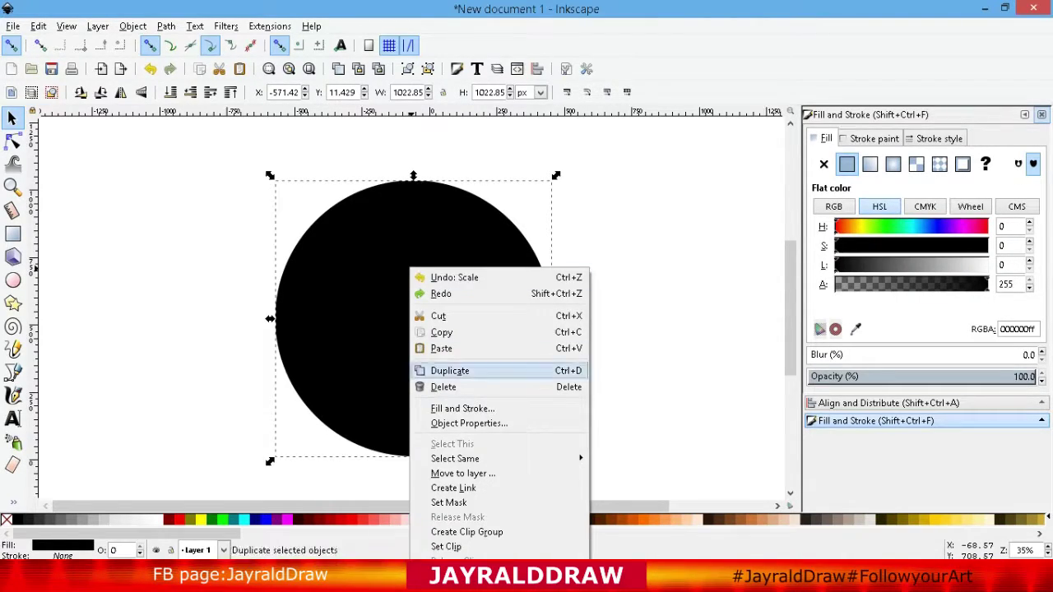
pyautogui.click(444, 369)
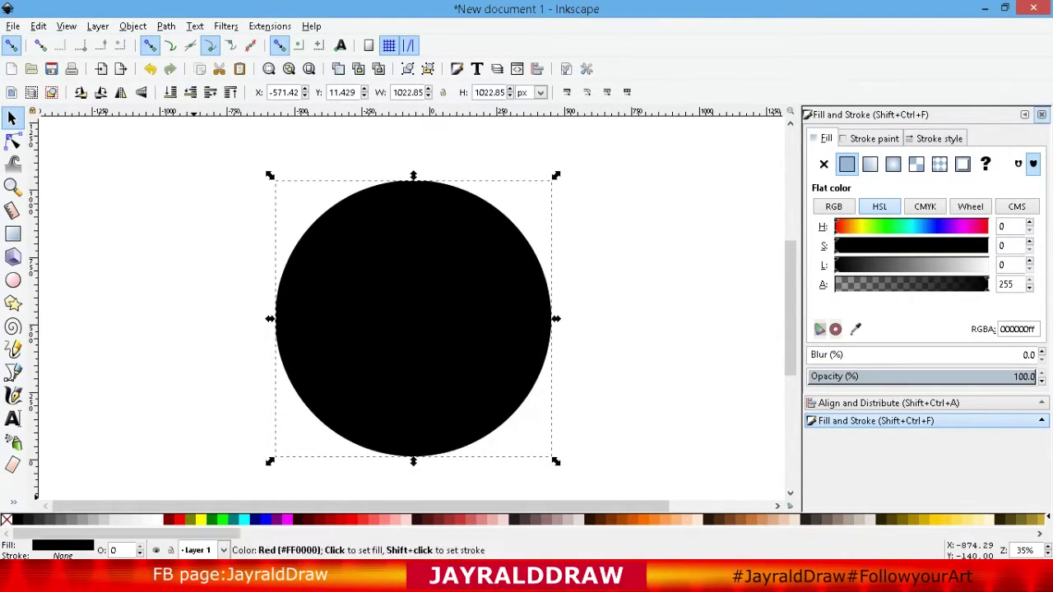
pyautogui.click(156, 520)
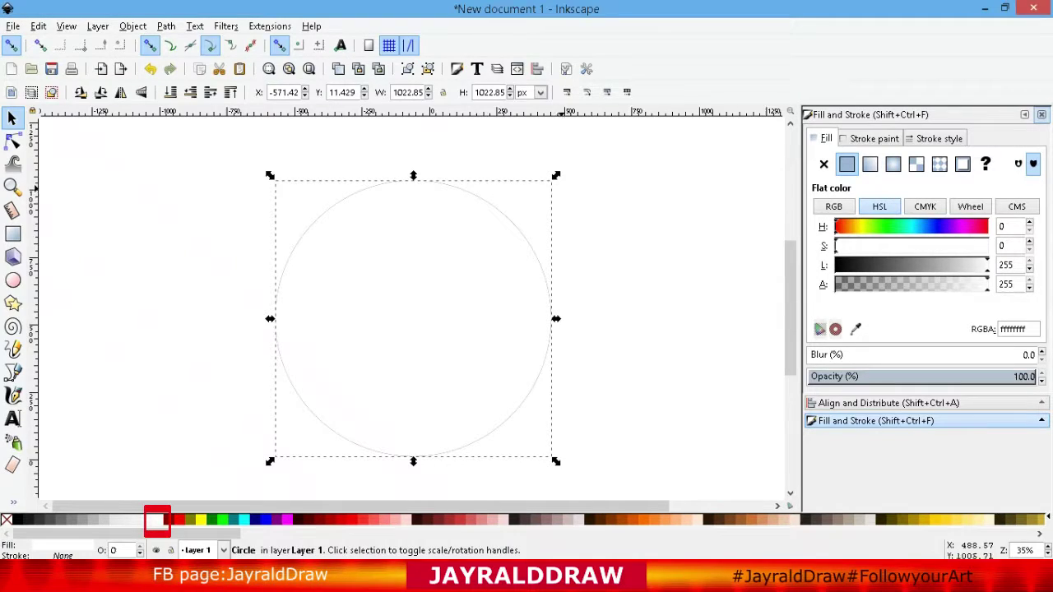
pyautogui.moveTo(556, 175)
pyautogui.mouseDown()
pyautogui.moveTo(486, 246)
pyautogui.moveTo(515, 217)
pyautogui.moveTo(505, 227)
pyautogui.mouseUp()
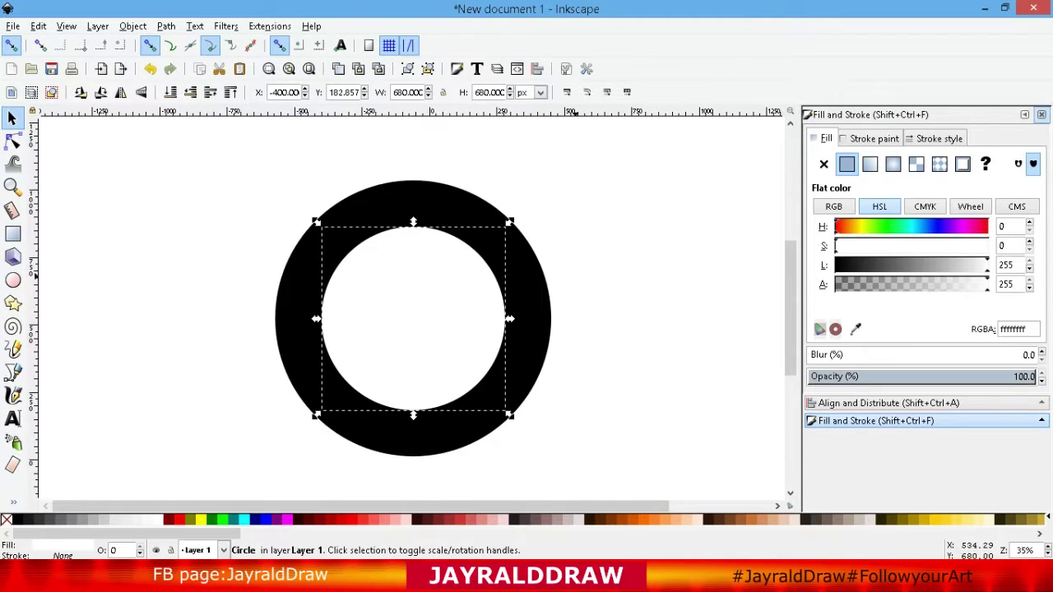
pyautogui.press('Escape')
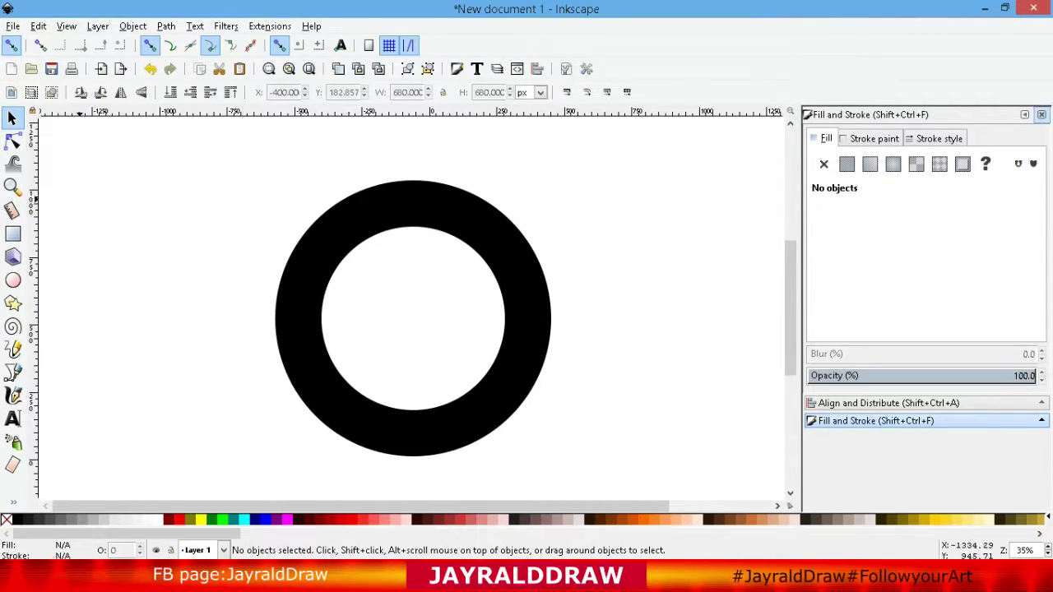
pyautogui.click(429, 332)
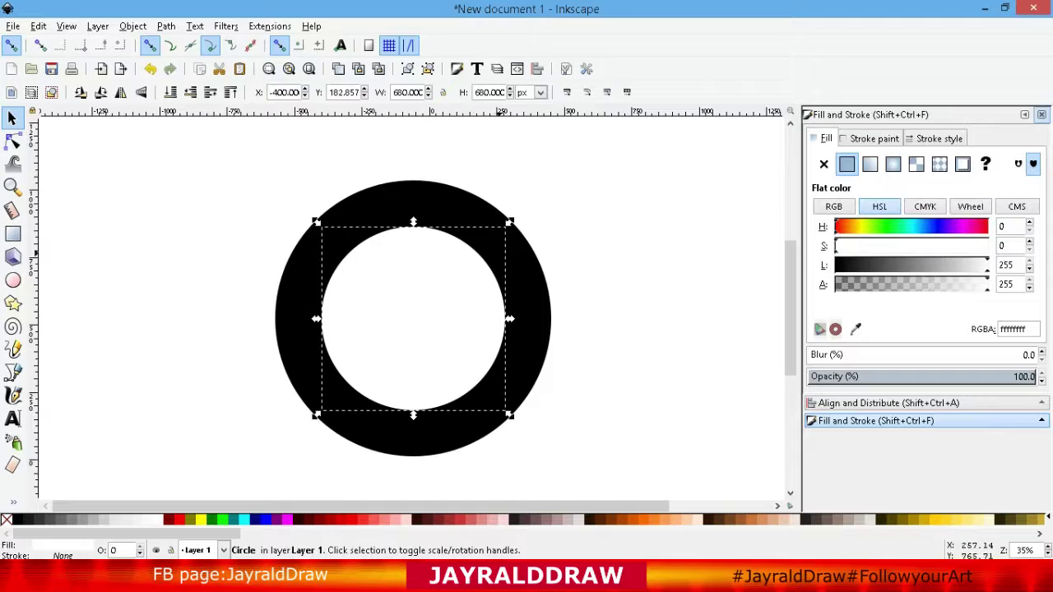
pyautogui.moveTo(511, 217); pyautogui.dragTo(500, 237)
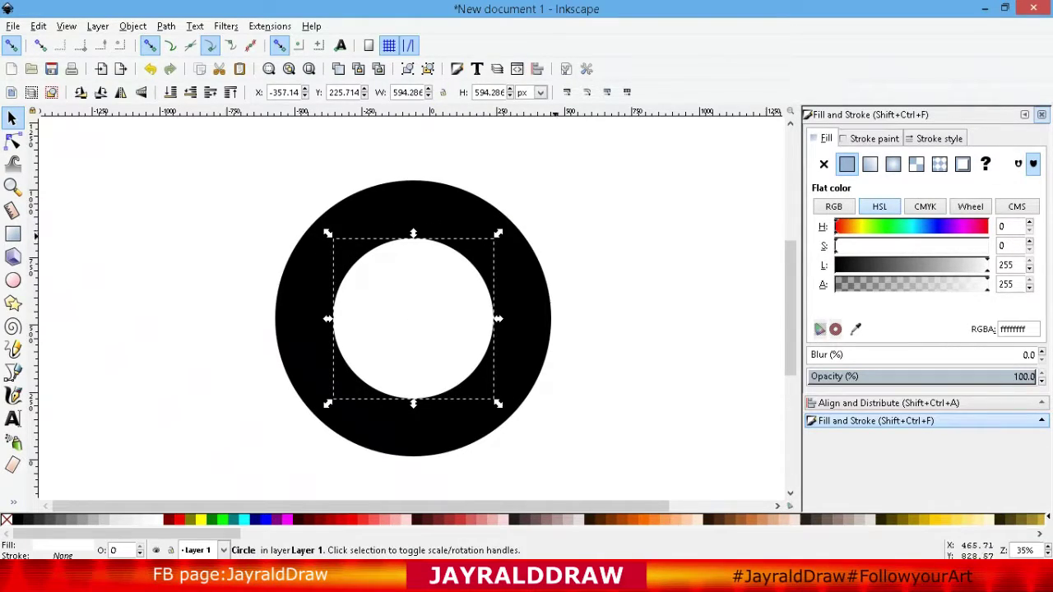
pyautogui.click(600, 261)
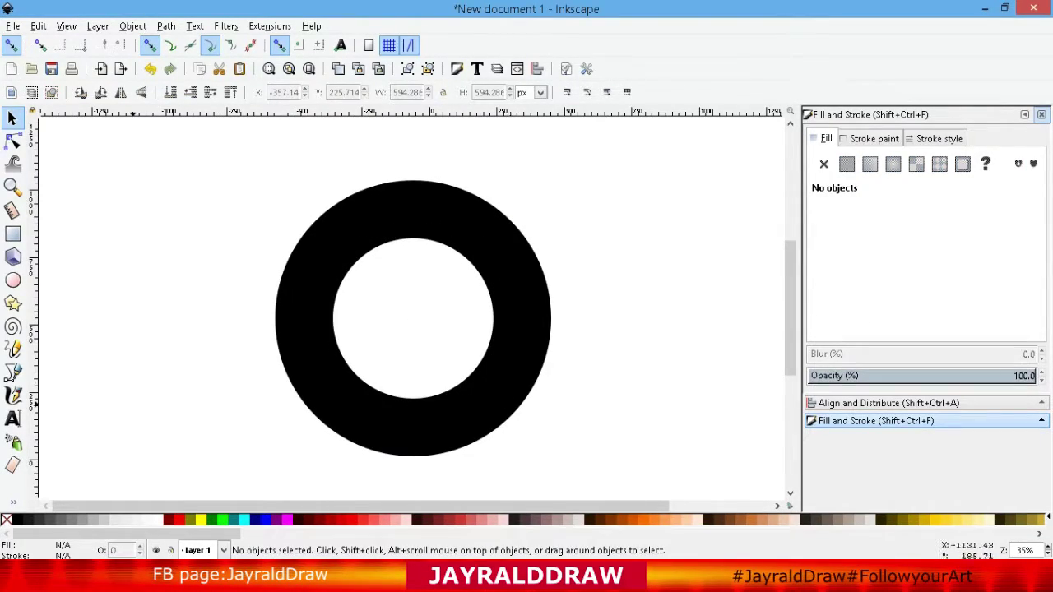
# Create a text object with the number 8 inside the white circle
pyautogui.click(12, 418)
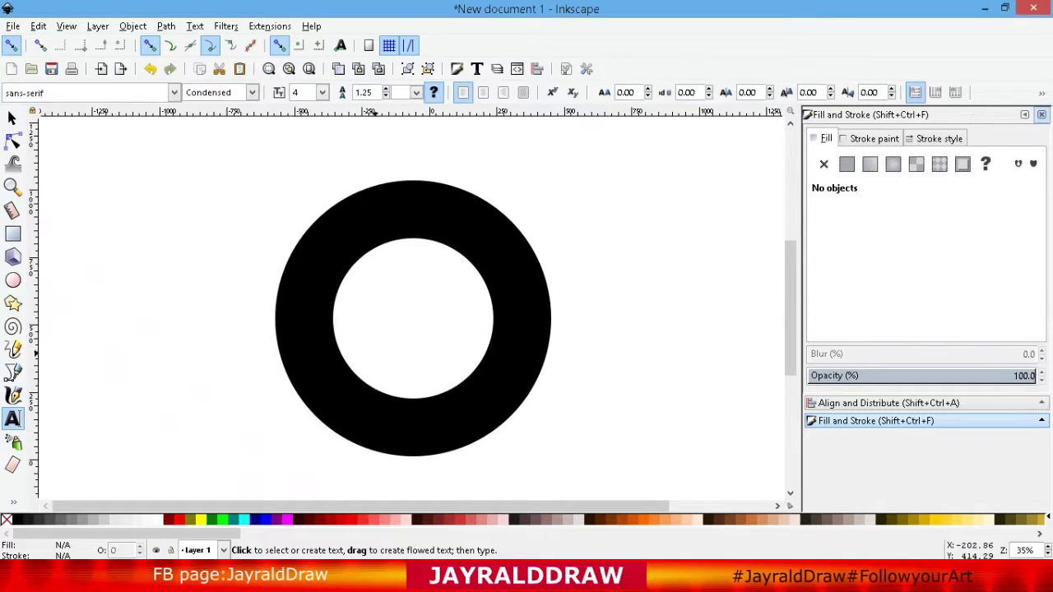
pyautogui.click(380, 284)
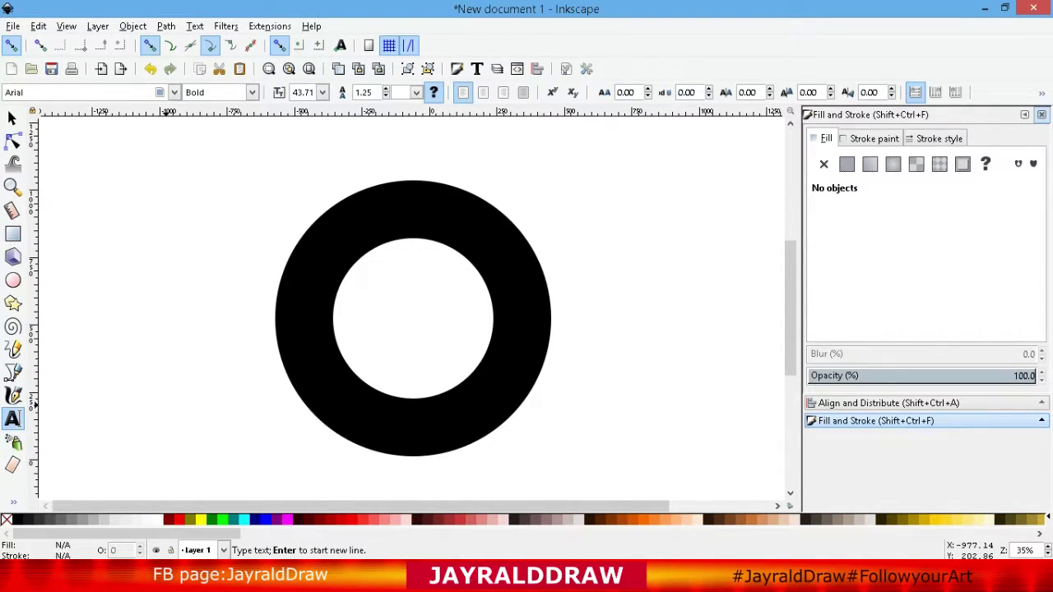
pyautogui.write('B')
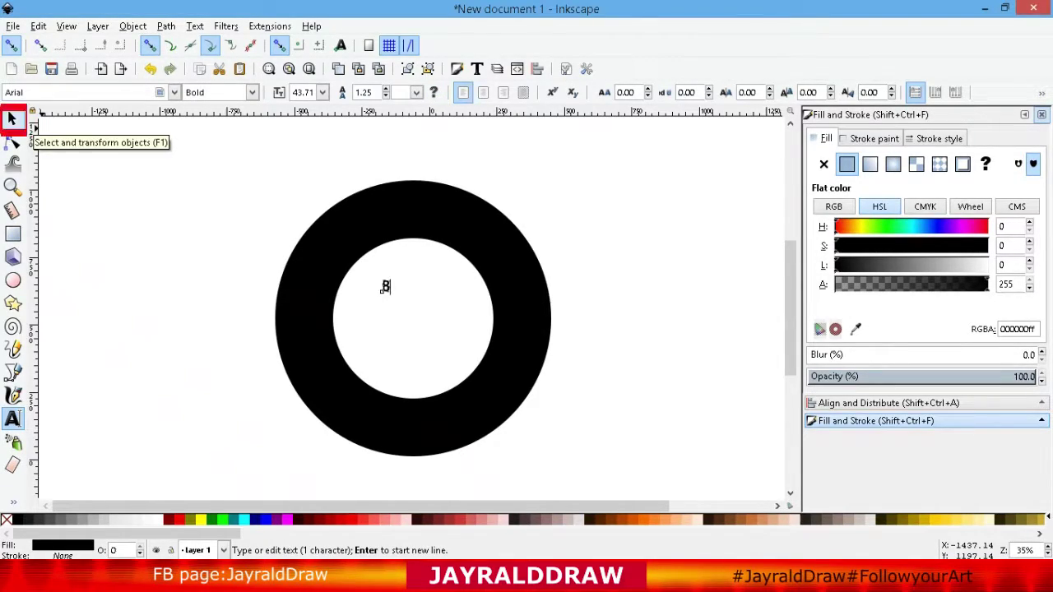
# Scale and move the 8 into the white circle's centre, then select all objects
pyautogui.click(11, 119)
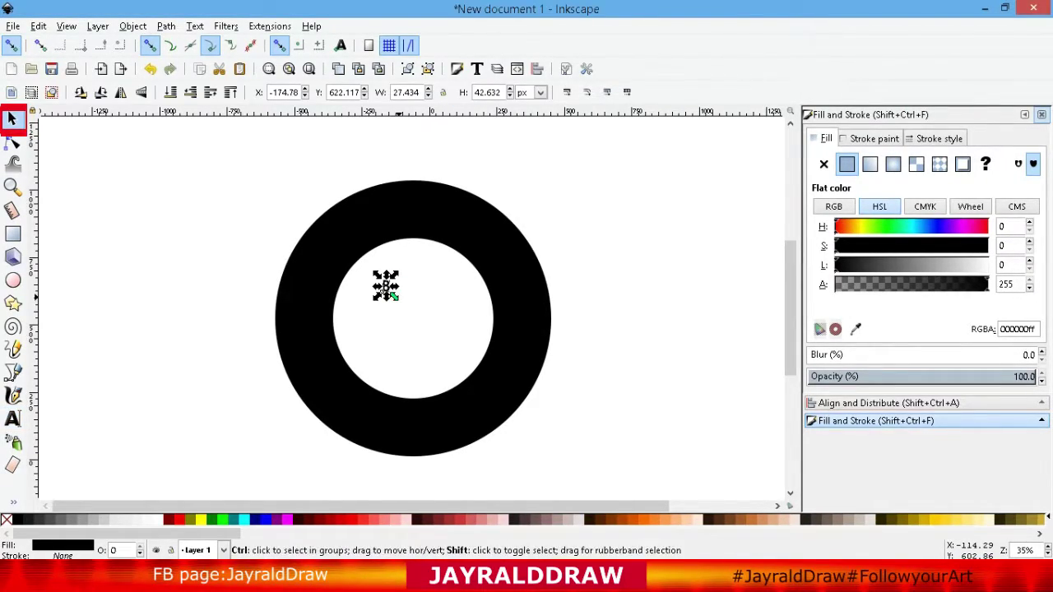
pyautogui.moveTo(386, 285); pyautogui.dragTo(411, 246)
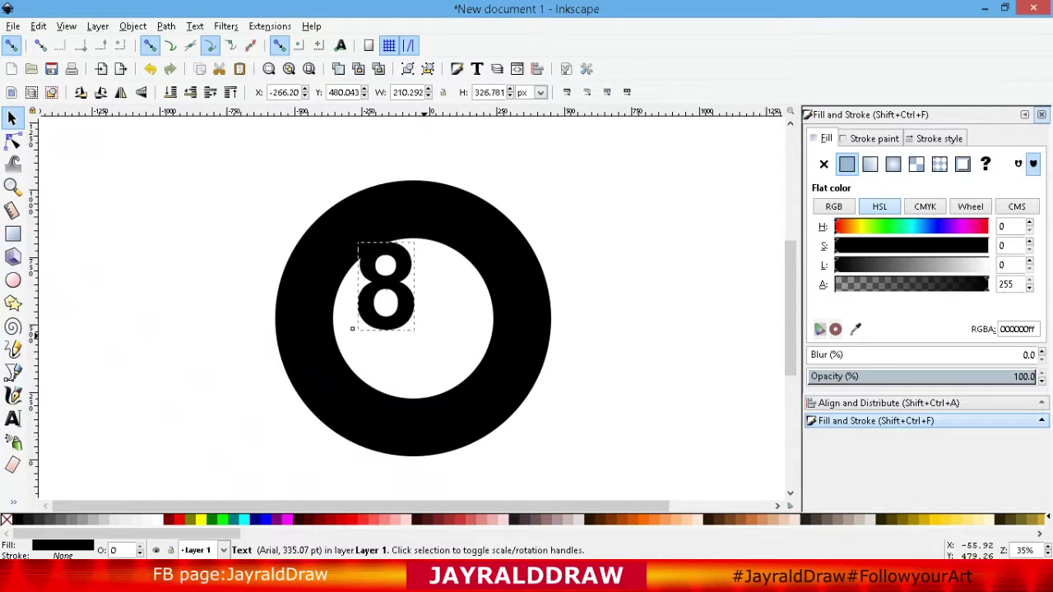
pyautogui.moveTo(385, 285); pyautogui.dragTo(409, 312)
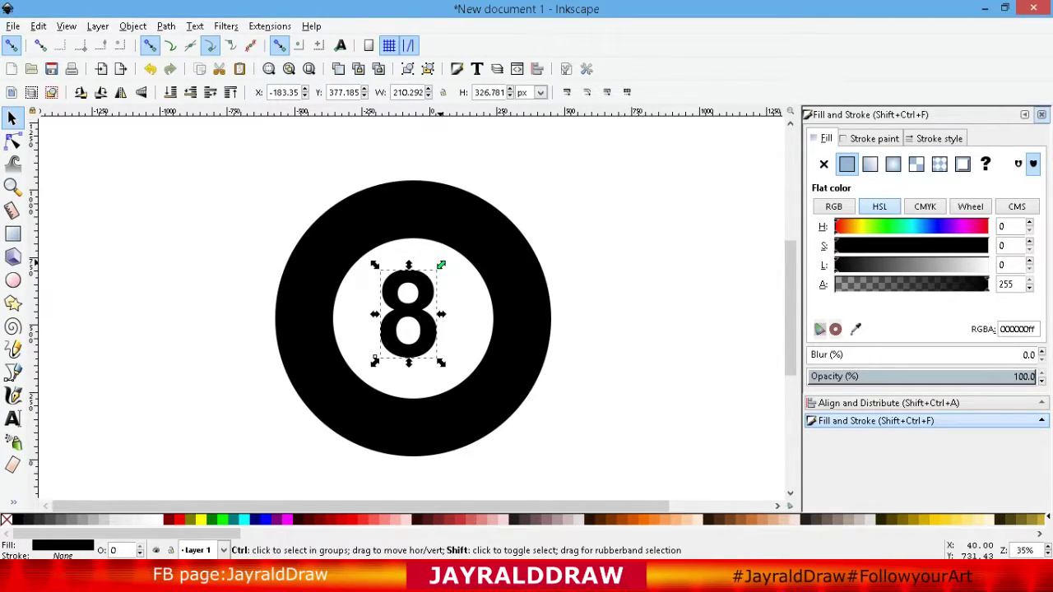
pyautogui.moveTo(442, 264); pyautogui.dragTo(431, 277)
pyautogui.click(433, 321)
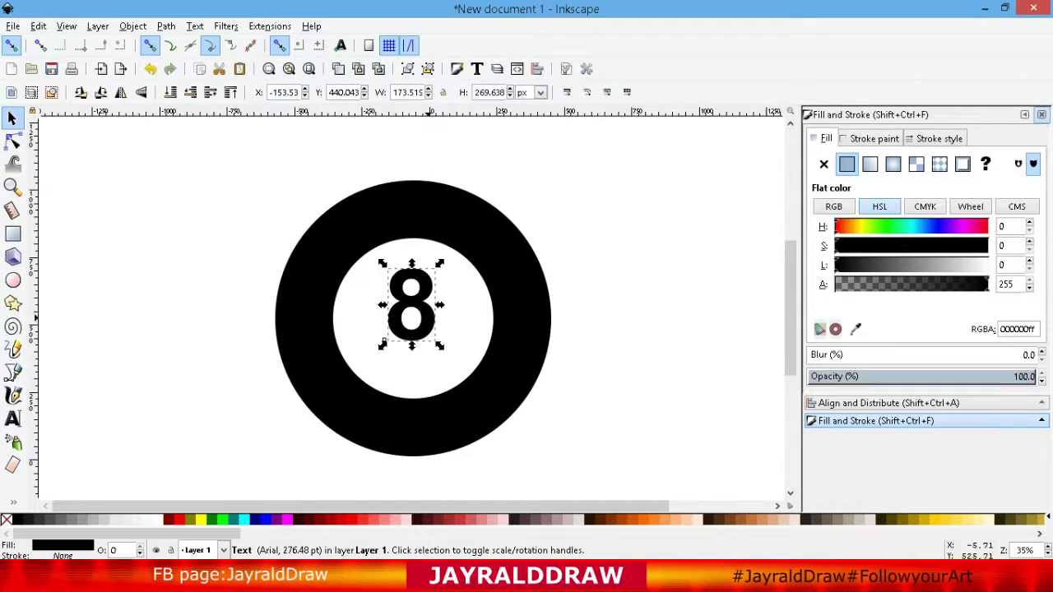
pyautogui.moveTo(432, 321); pyautogui.dragTo(441, 312)
pyautogui.click(441, 312)
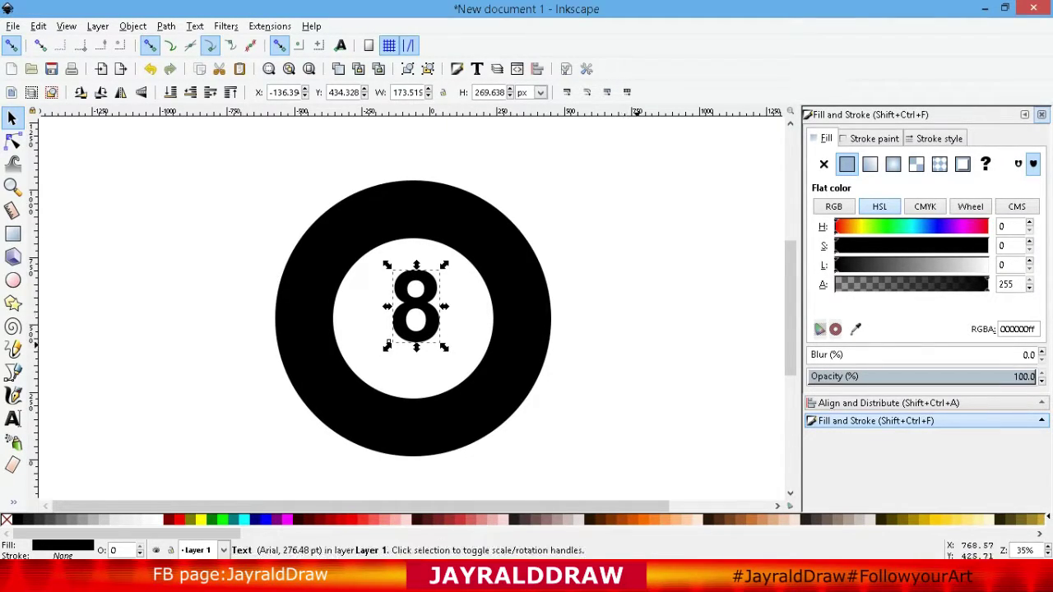
pyautogui.hotkey('ctrl', 'a')
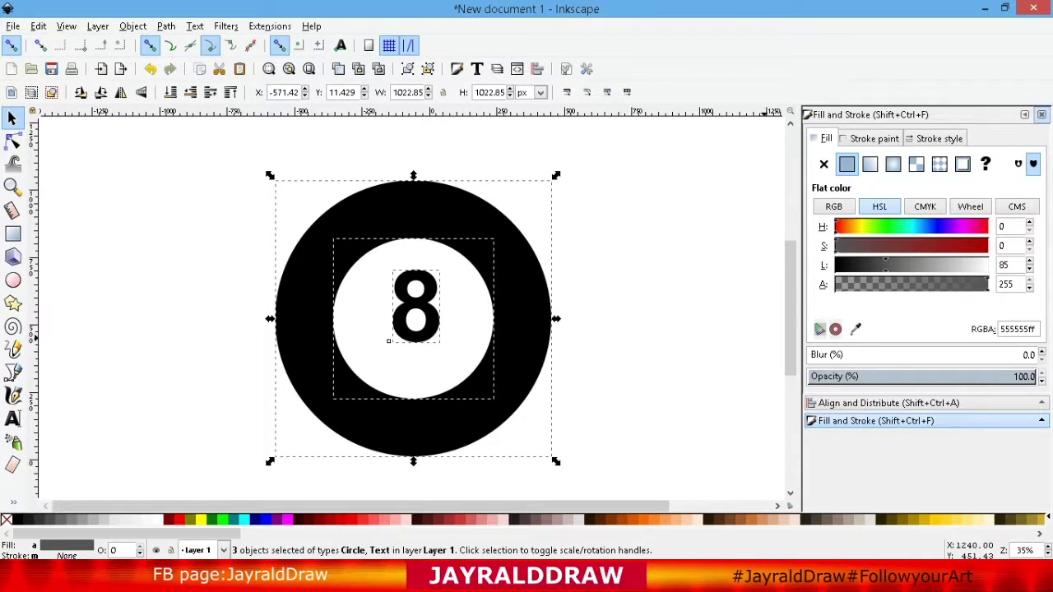
# Centre all three objects on both the vertical and horizontal axes
pyautogui.click(888, 403)
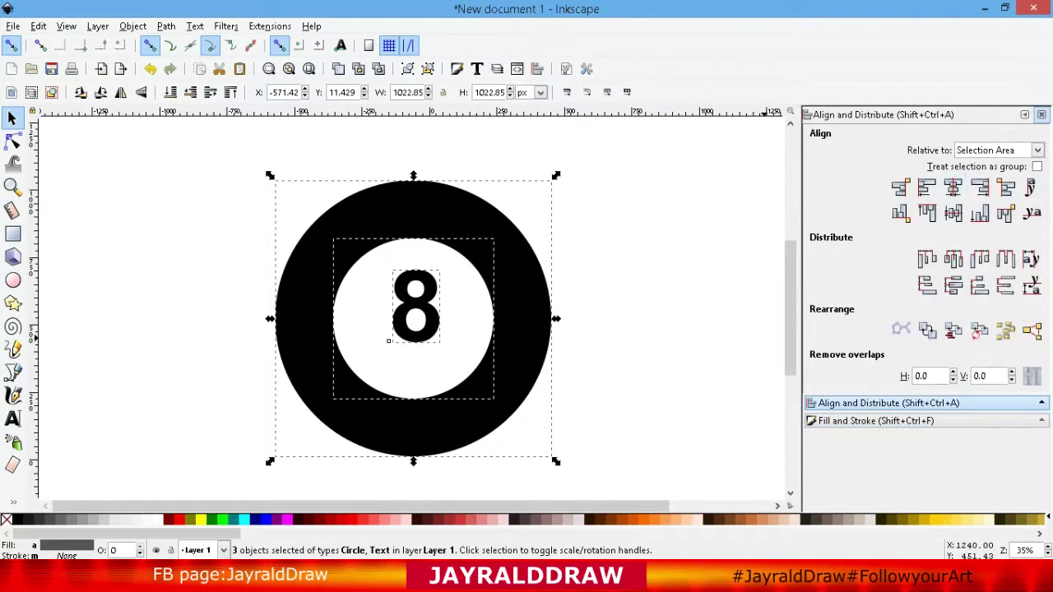
pyautogui.click(952, 189)
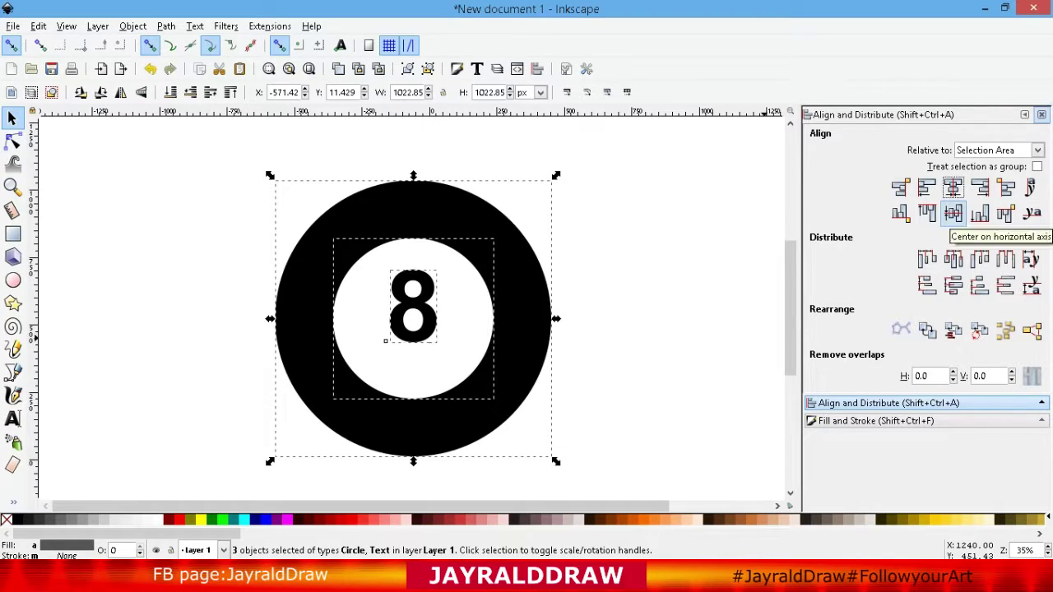
pyautogui.click(952, 213)
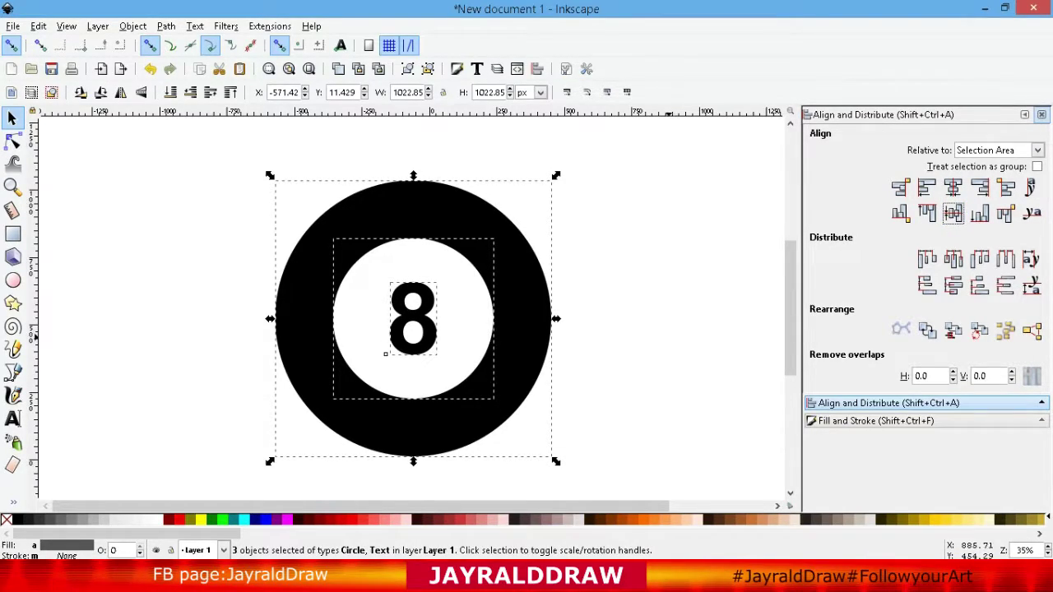
pyautogui.press('Escape')
# Enlarge the 8 by about 150% to roughly 265.5 × 412.5 px, then select the outer circle
pyautogui.click(413, 319)
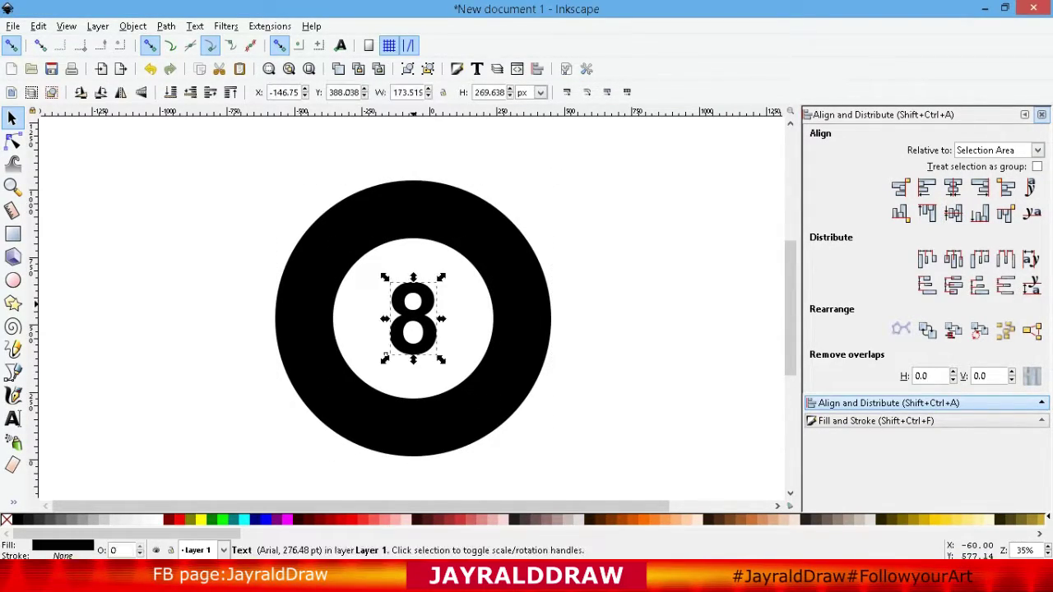
pyautogui.moveTo(385, 357); pyautogui.dragTo(371, 373)
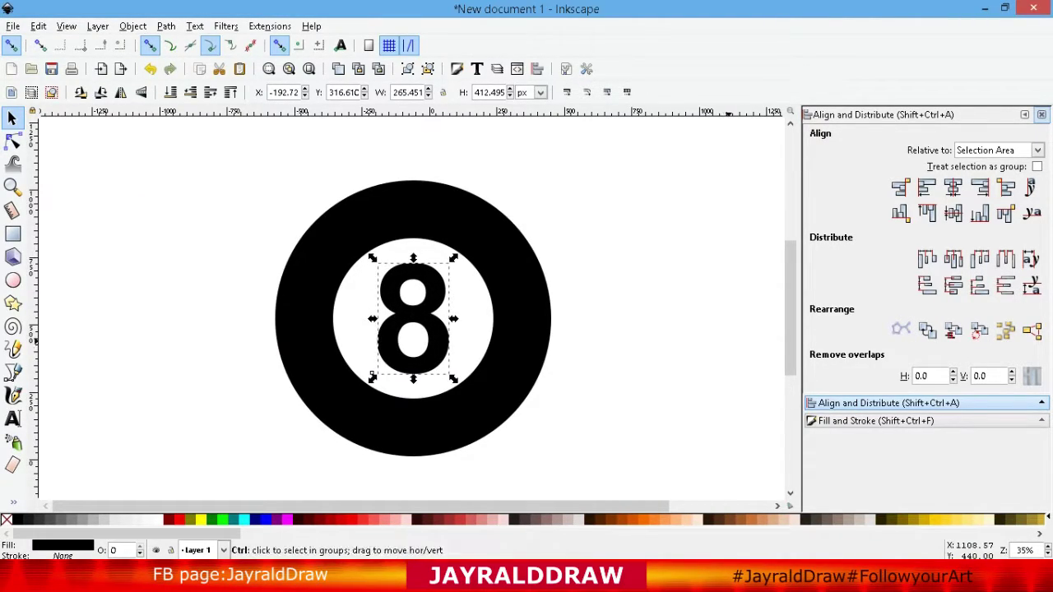
pyautogui.hotkey('ctrl', 'a')
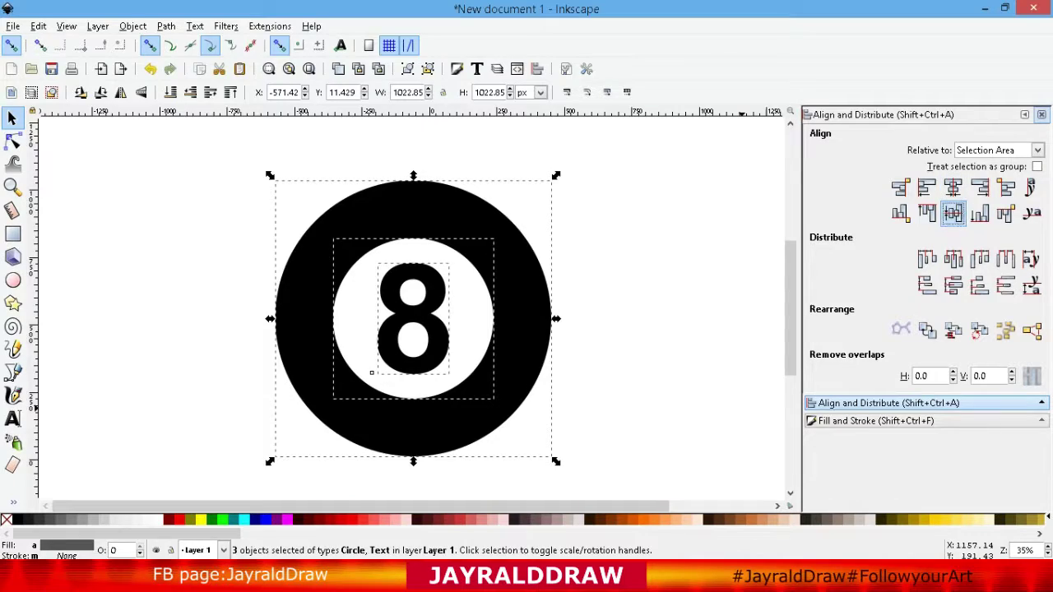
pyautogui.click(616, 295)
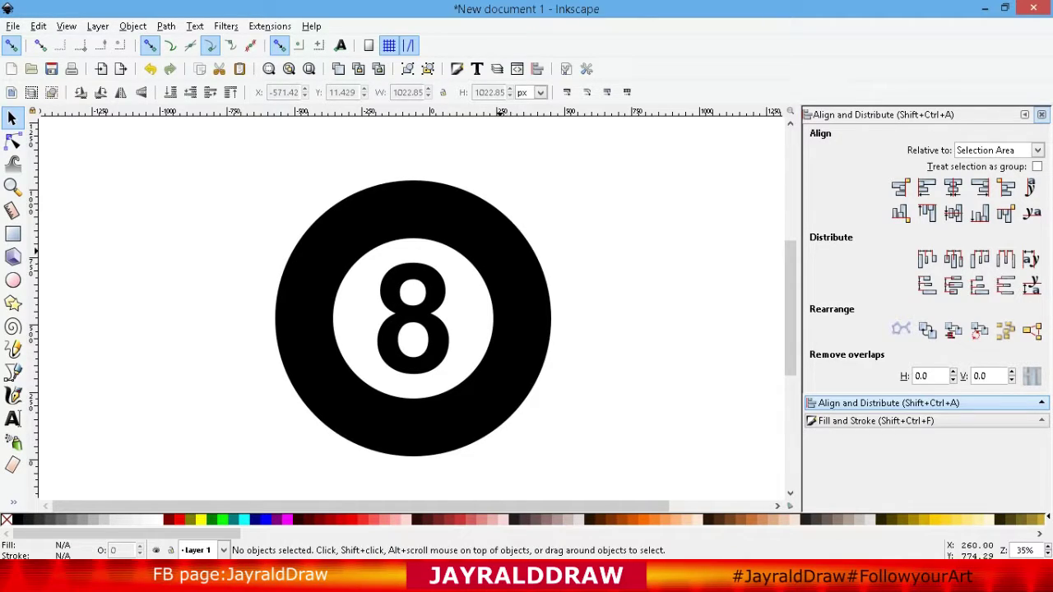
pyautogui.press('Tab')
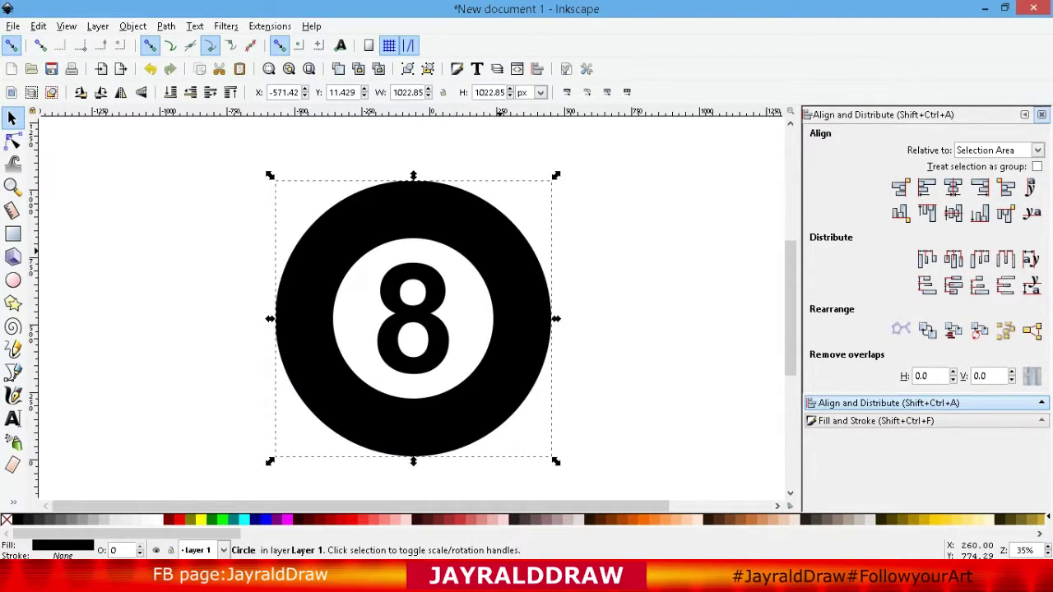
pyautogui.rightClick(498, 250)
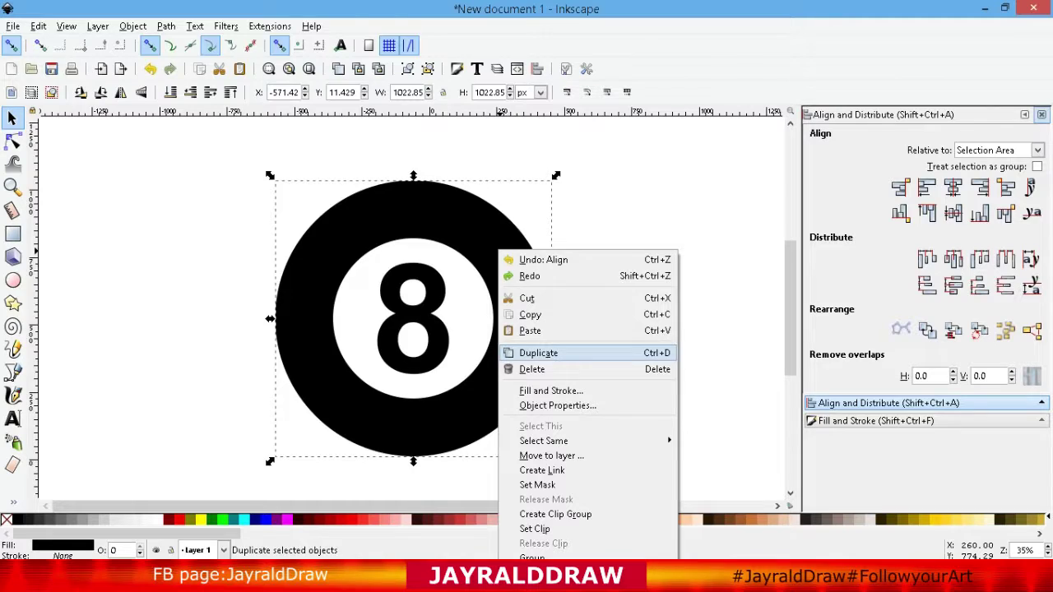
# Fill the outer circle with a radial gradient: centre stop dark grey 545454, outer stop opaque black
pyautogui.click(551, 391)
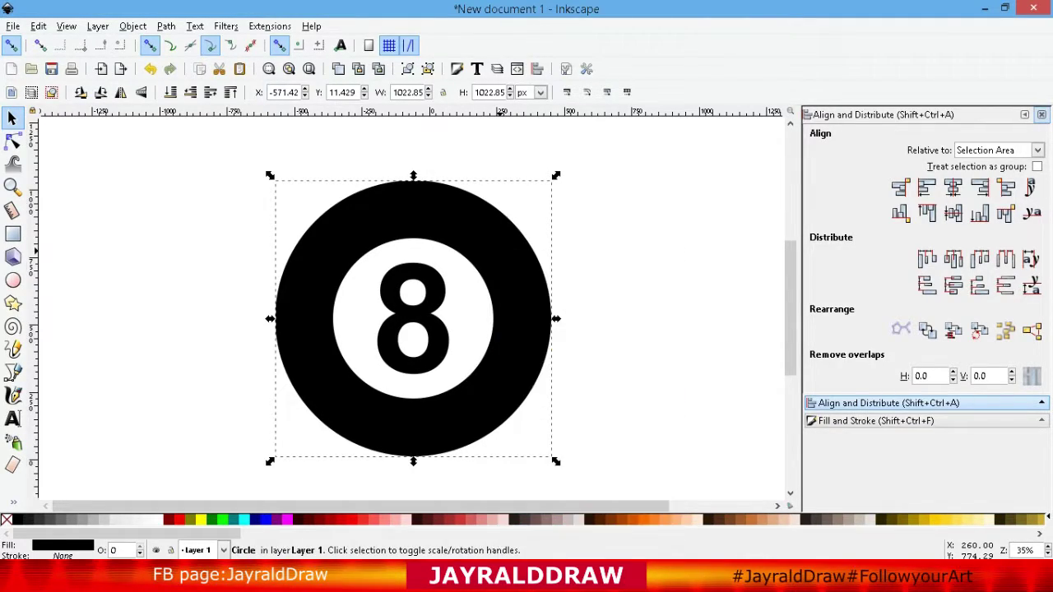
pyautogui.click(893, 163)
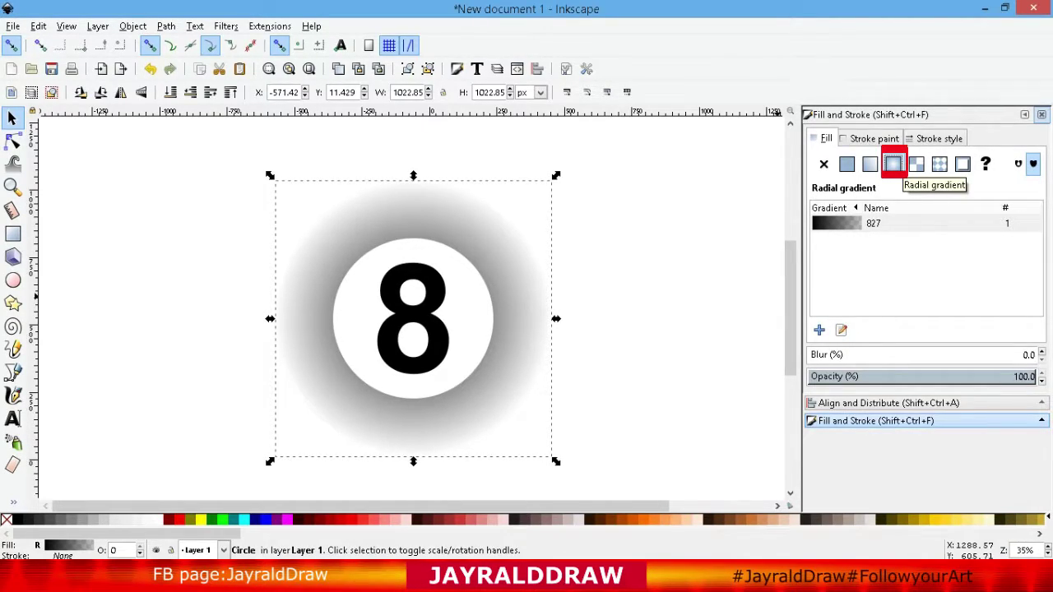
pyautogui.click(842, 330)
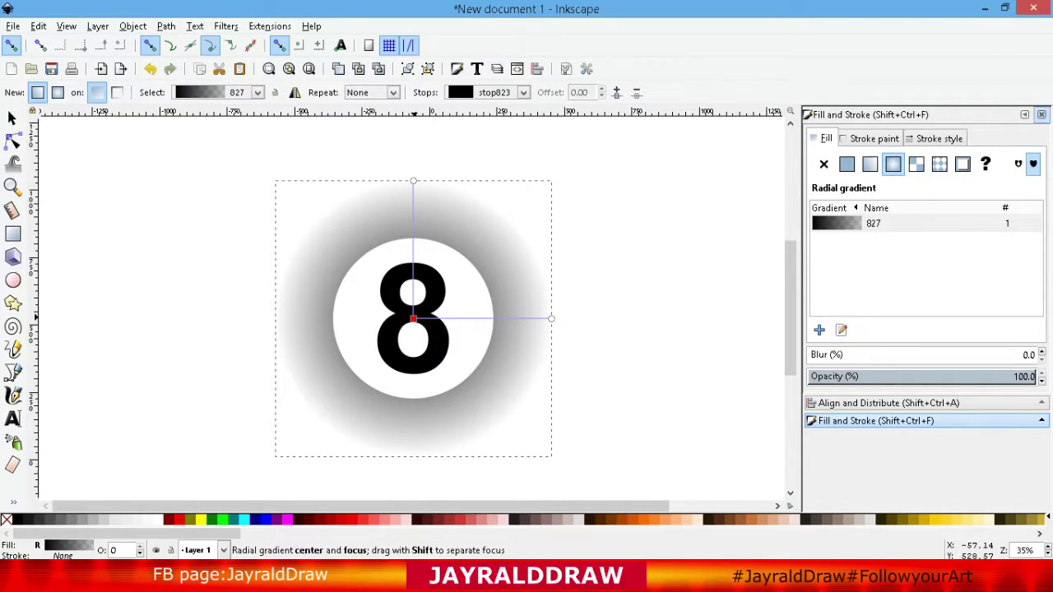
pyautogui.click(413, 318)
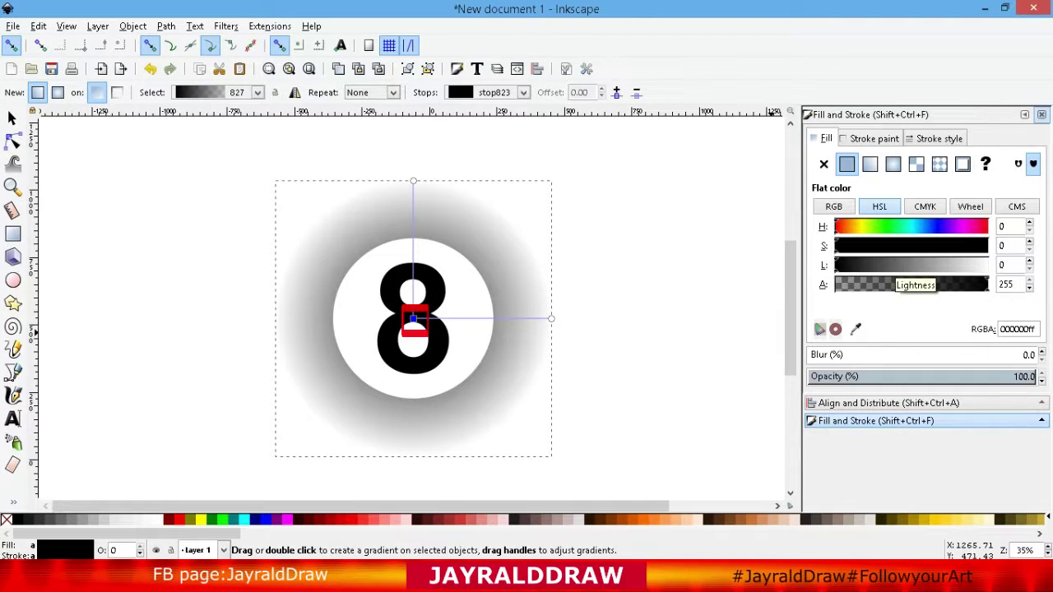
pyautogui.click(884, 265)
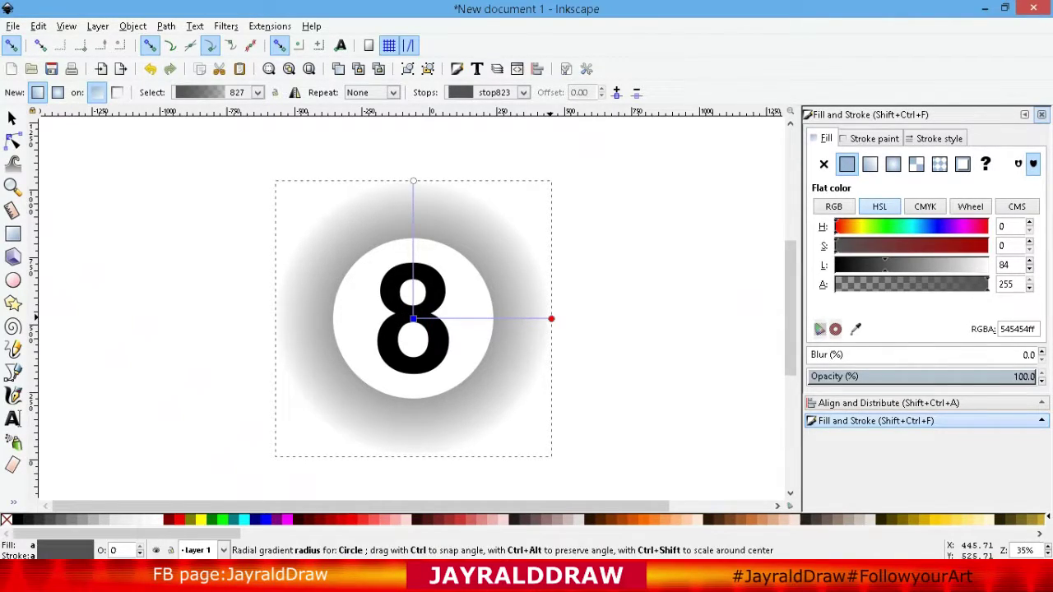
pyautogui.click(551, 318)
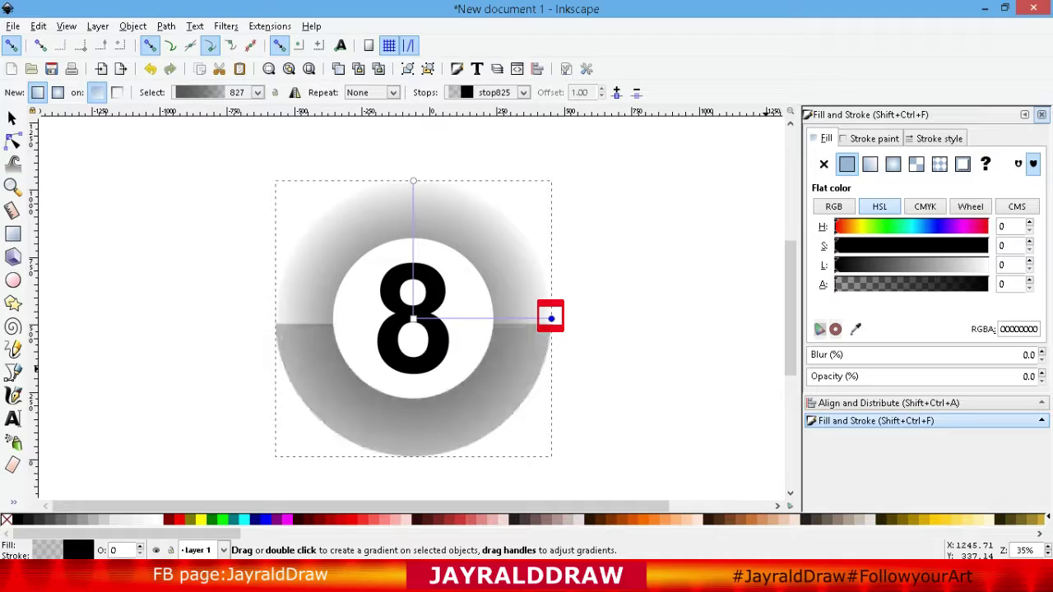
pyautogui.click(1023, 376)
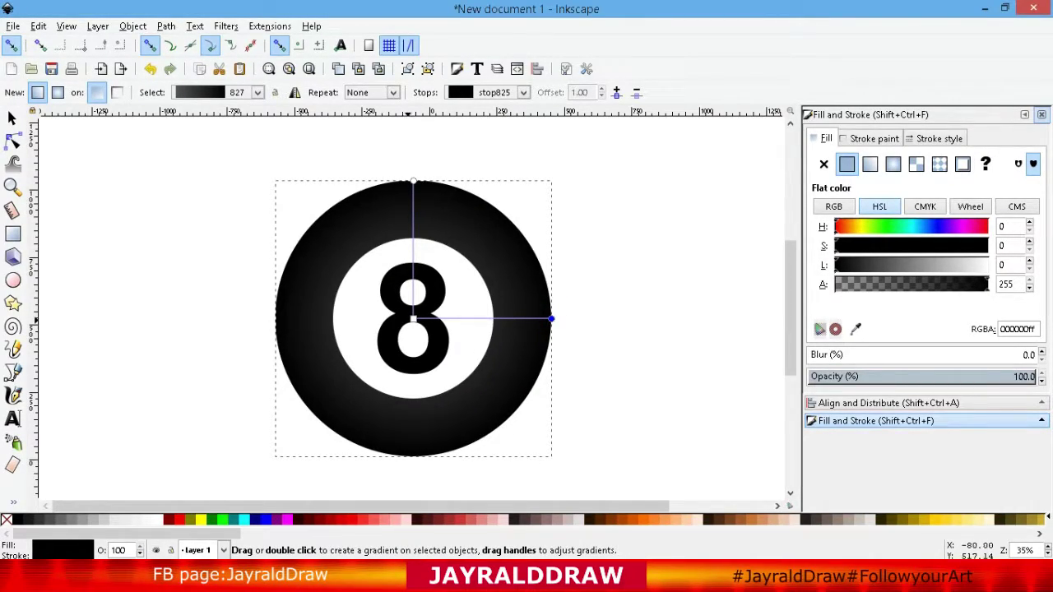
# Drag the gradient centre to the upper left and swing its radius handles around it
pyautogui.moveTo(412, 318); pyautogui.dragTo(332, 243)
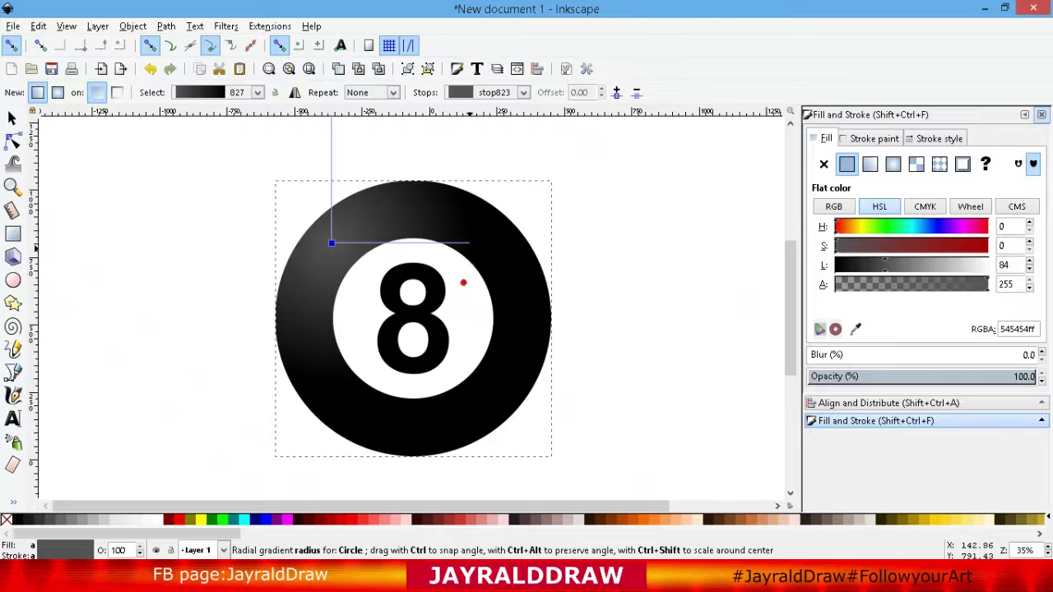
pyautogui.moveTo(331, 119)
pyautogui.mouseDown()
pyautogui.moveTo(352, 349)
pyautogui.moveTo(365, 367)
pyautogui.mouseUp()
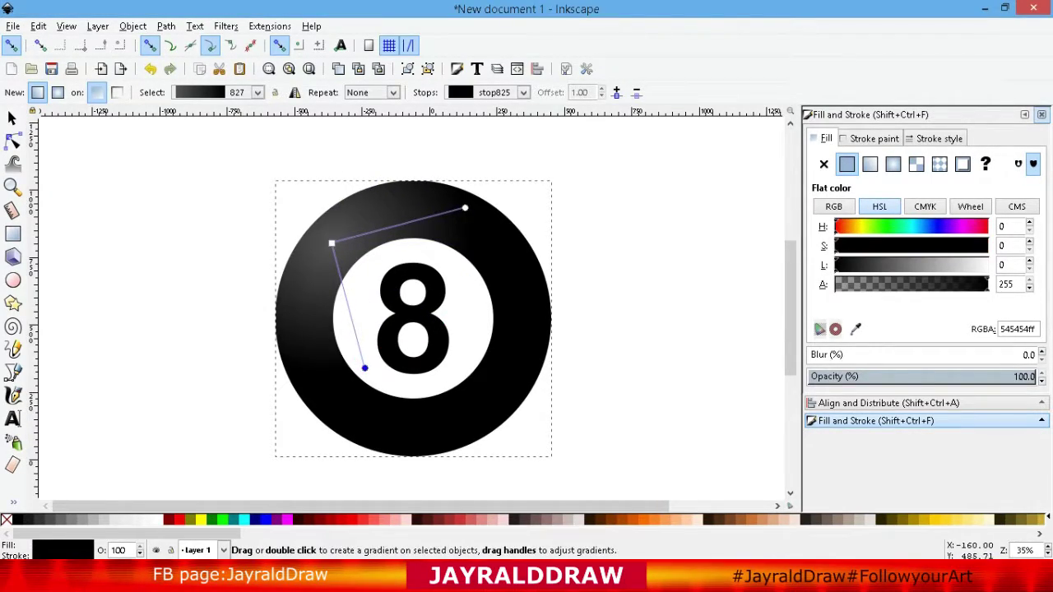
pyautogui.moveTo(467, 207); pyautogui.dragTo(490, 205)
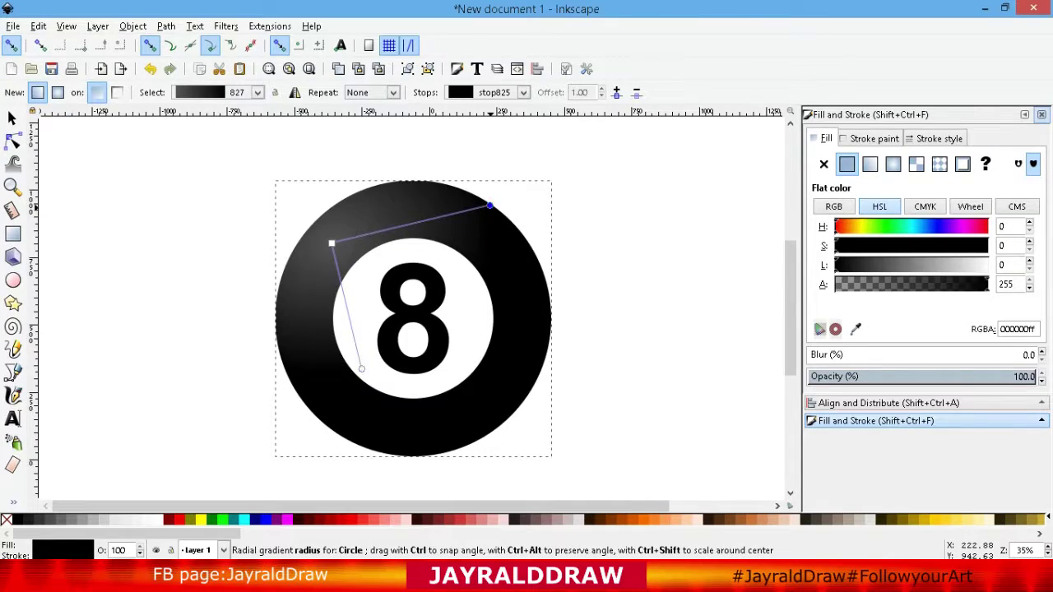
pyautogui.moveTo(331, 243); pyautogui.dragTo(323, 227)
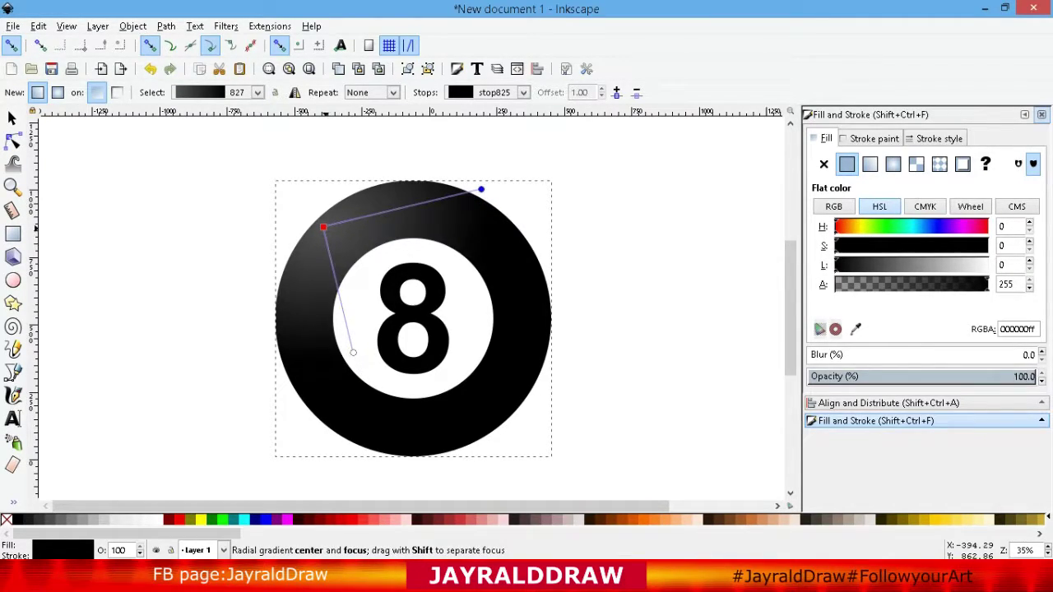
pyautogui.click(323, 227)
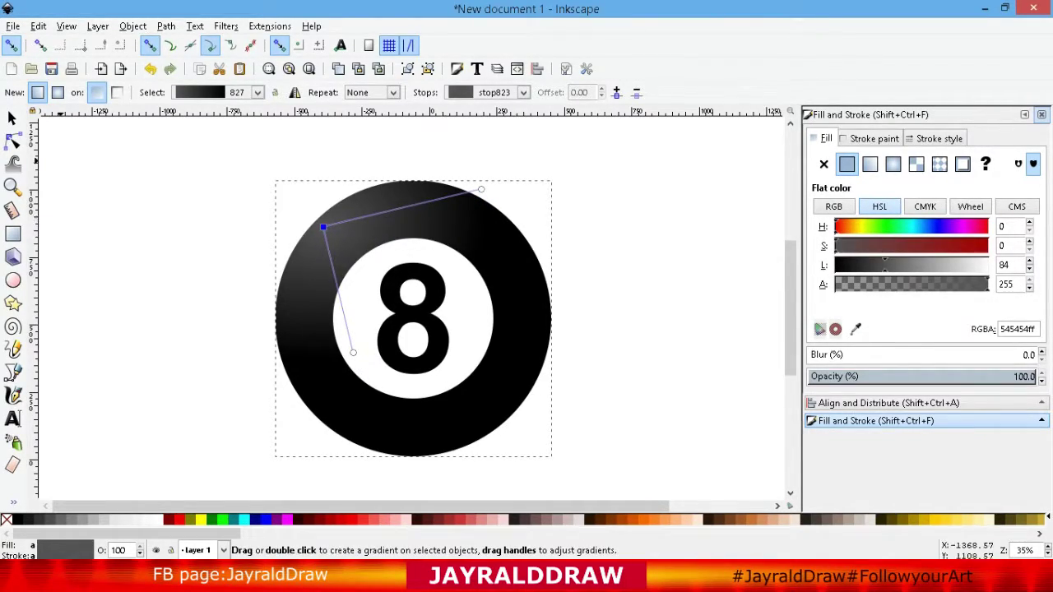
pyautogui.click(11, 118)
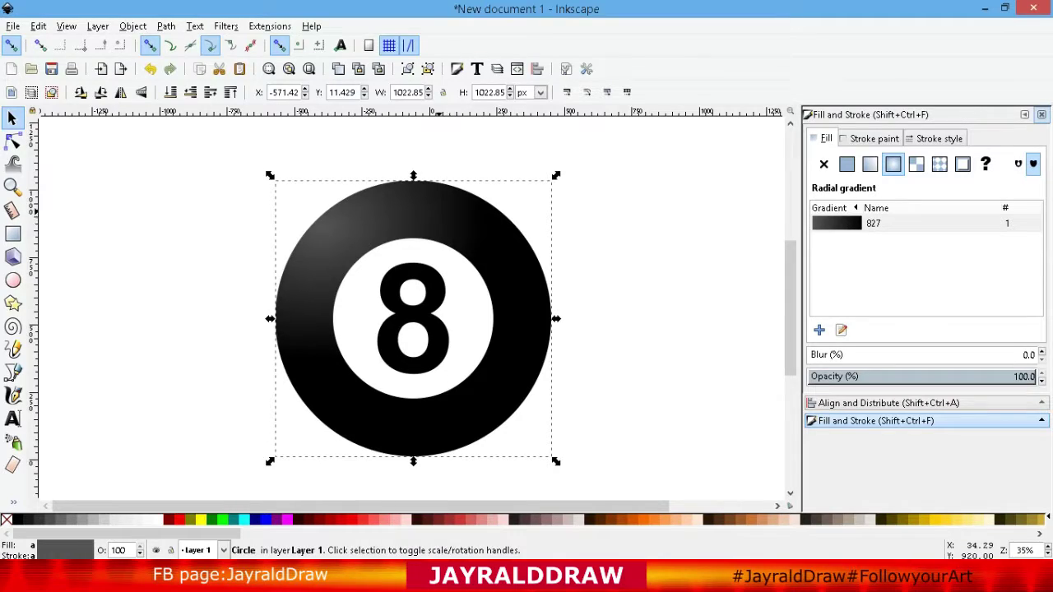
pyautogui.click(840, 330)
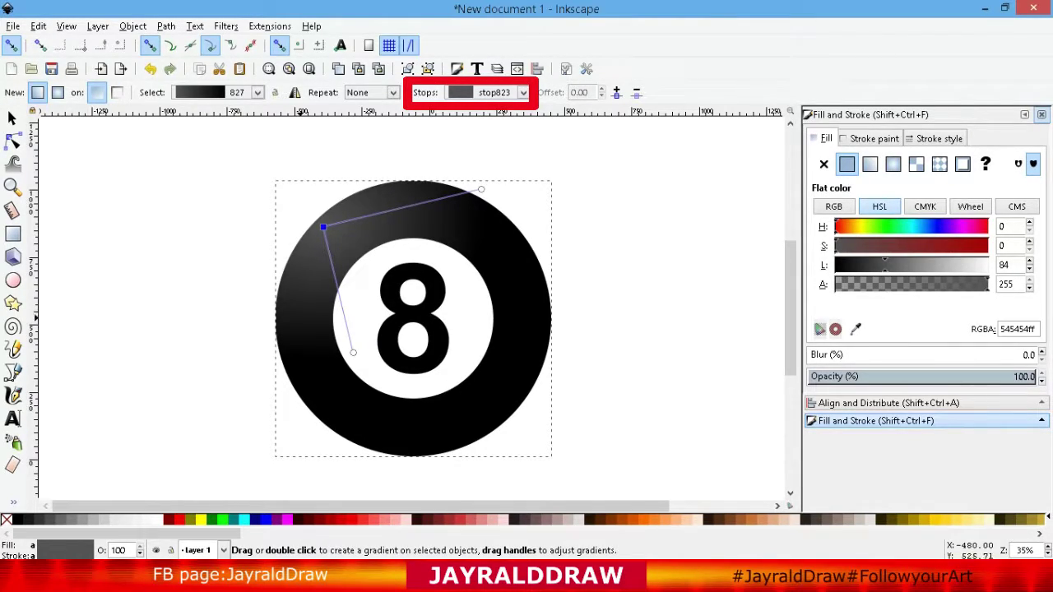
# Add two intermediate gradient stops and darken both slightly
pyautogui.doubleClick(329, 254)
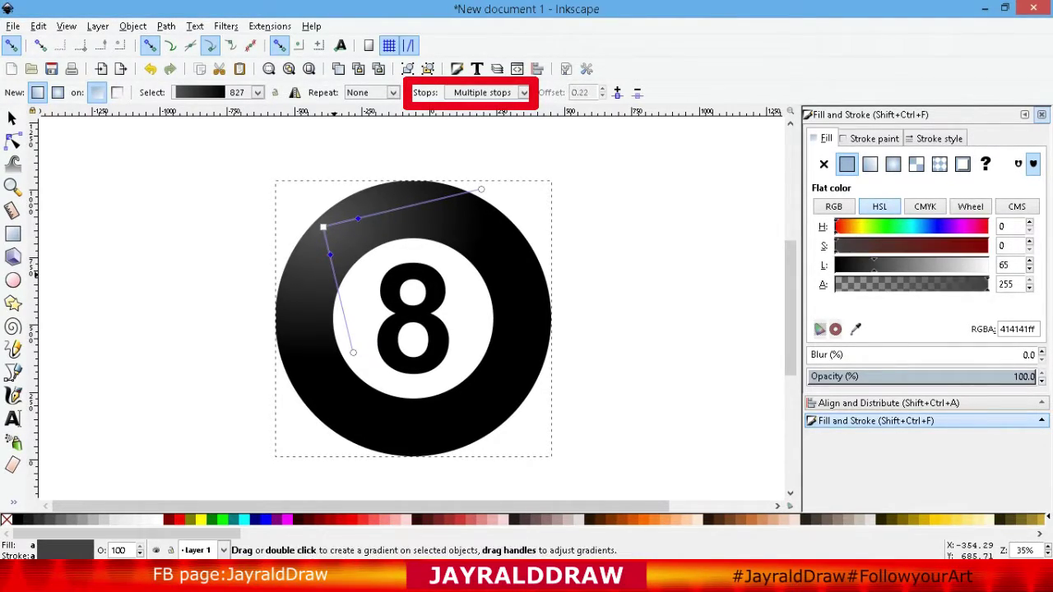
pyautogui.doubleClick(338, 295)
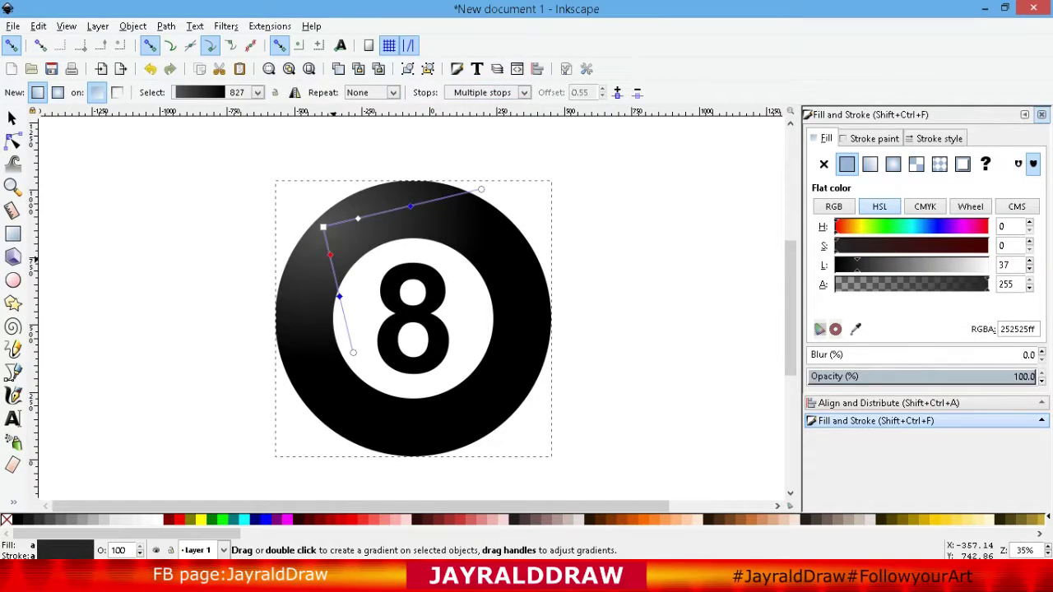
pyautogui.click(330, 255)
pyautogui.click(322, 226)
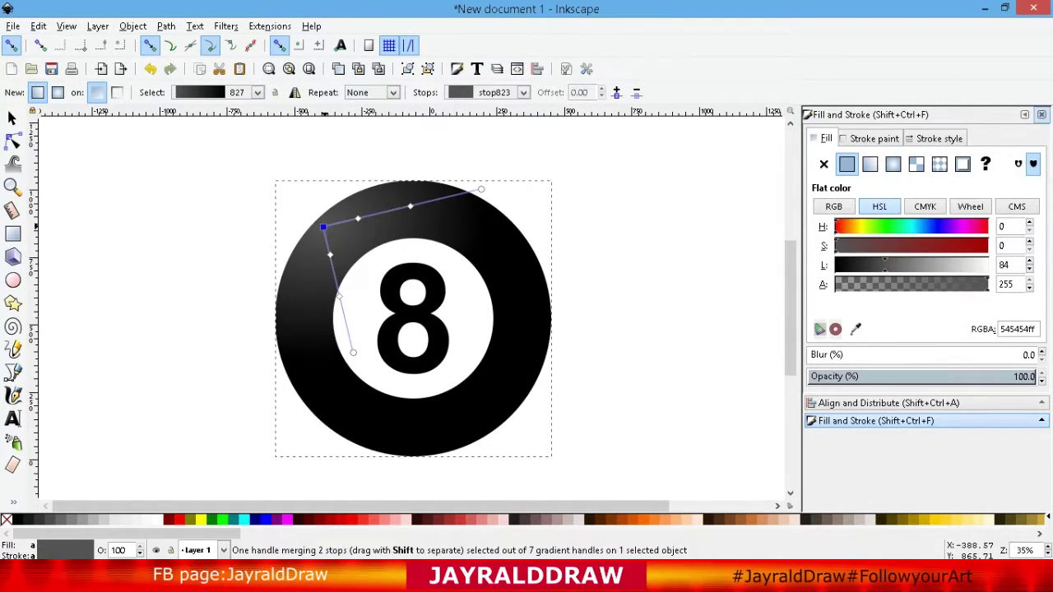
pyautogui.click(330, 255)
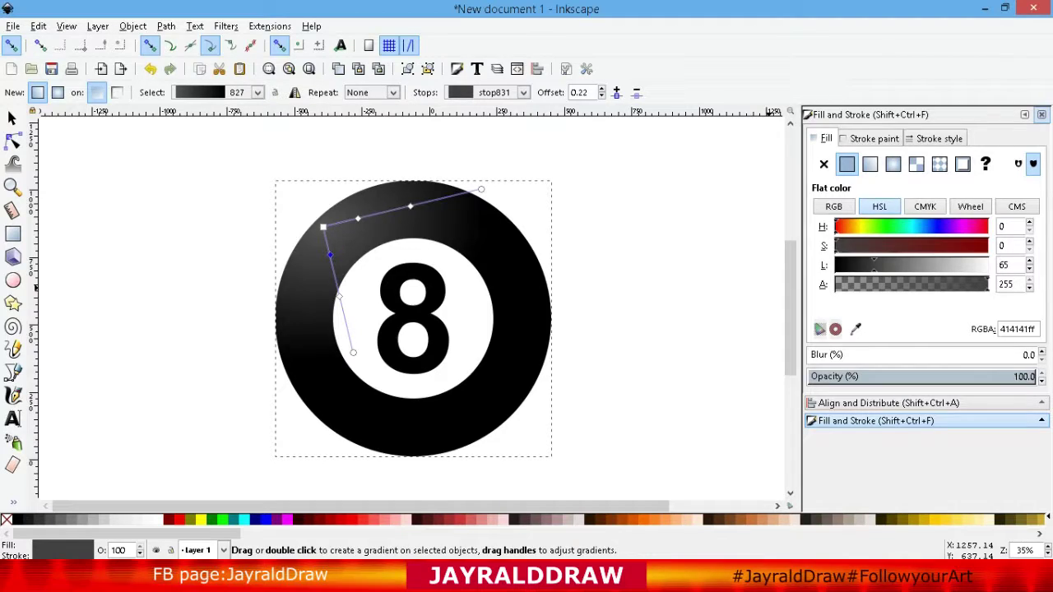
pyautogui.moveTo(873, 265); pyautogui.dragTo(867, 264)
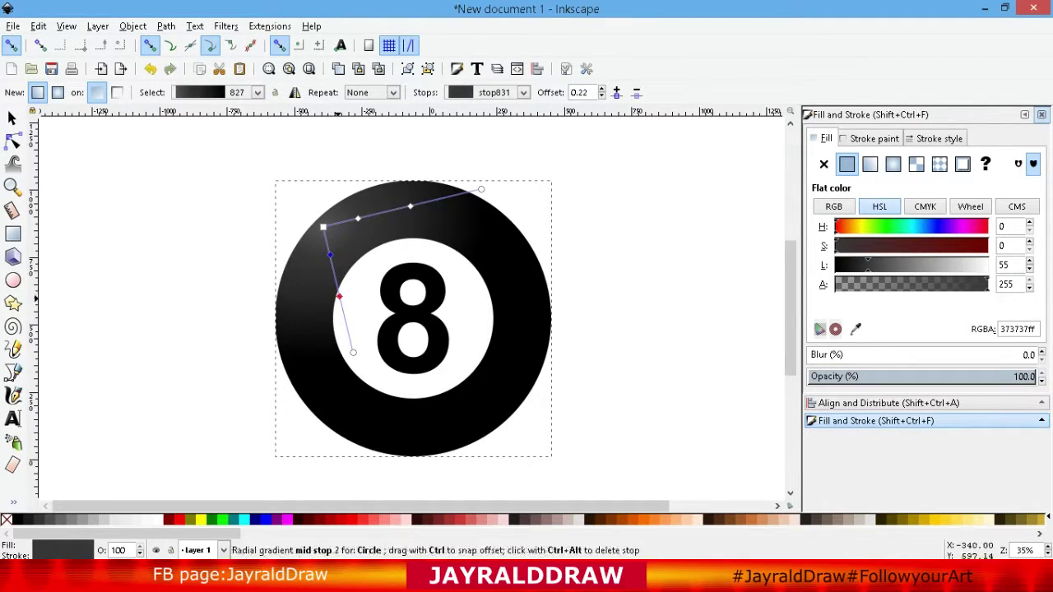
pyautogui.click(339, 296)
pyautogui.moveTo(857, 265); pyautogui.dragTo(848, 265)
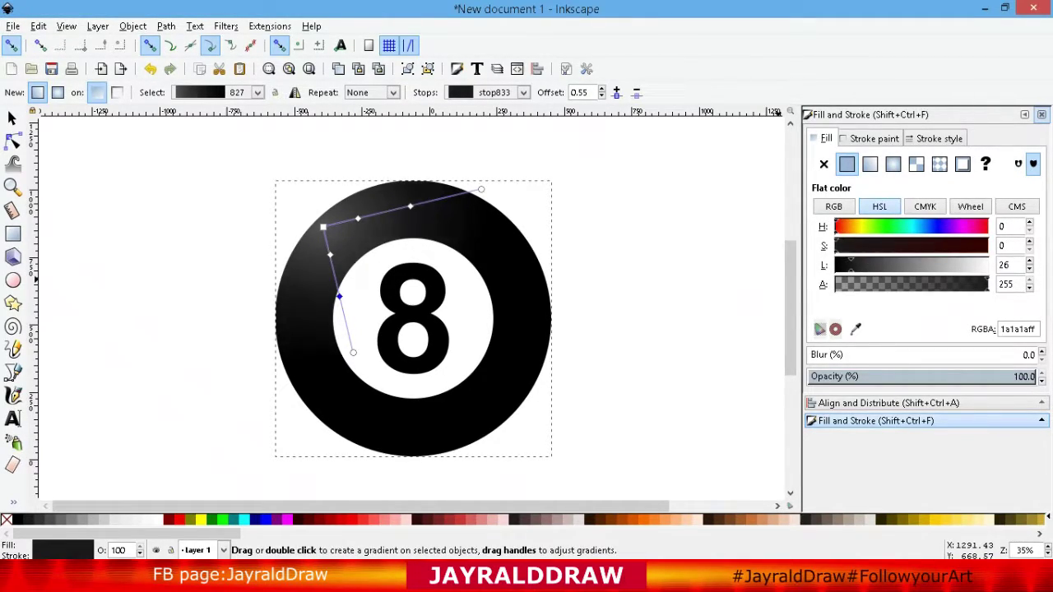
# Stretch the gradient radii down and right and nudge the centre up-left to tighten the highlight
pyautogui.click(352, 352)
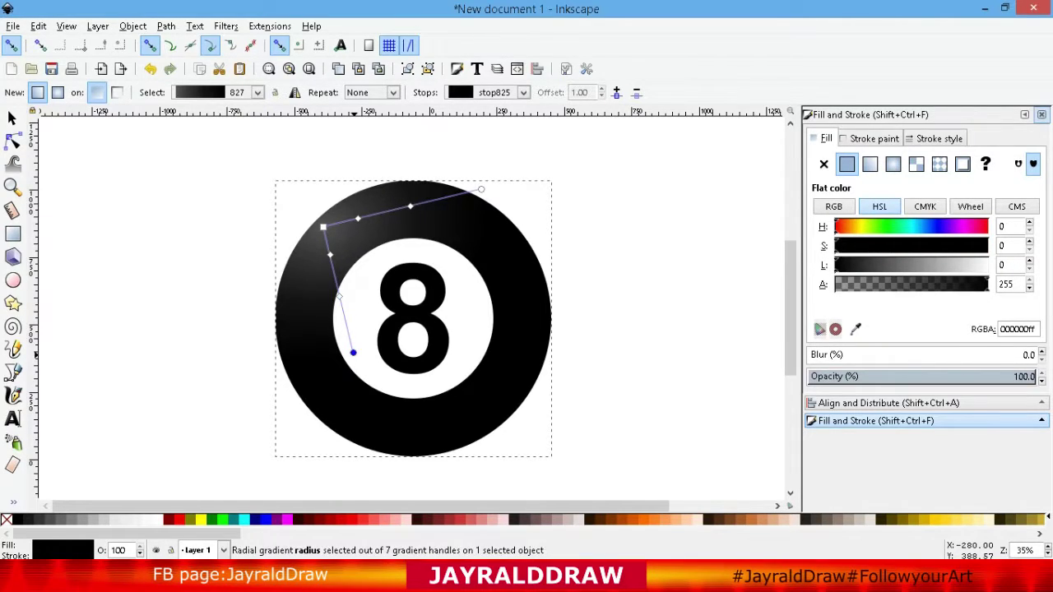
pyautogui.moveTo(353, 352); pyautogui.dragTo(361, 392)
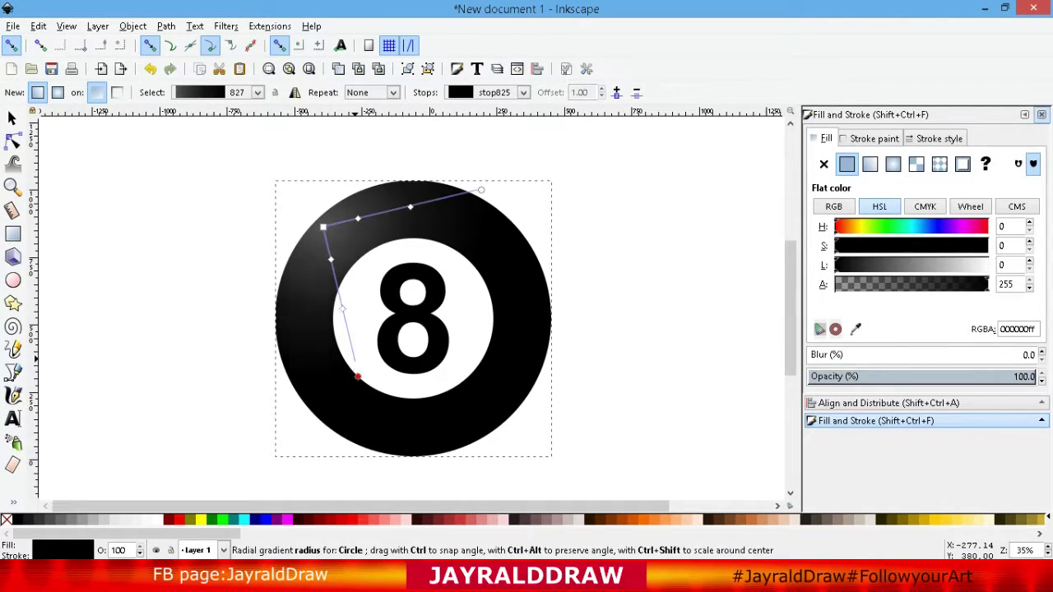
pyautogui.moveTo(481, 191); pyautogui.dragTo(500, 186)
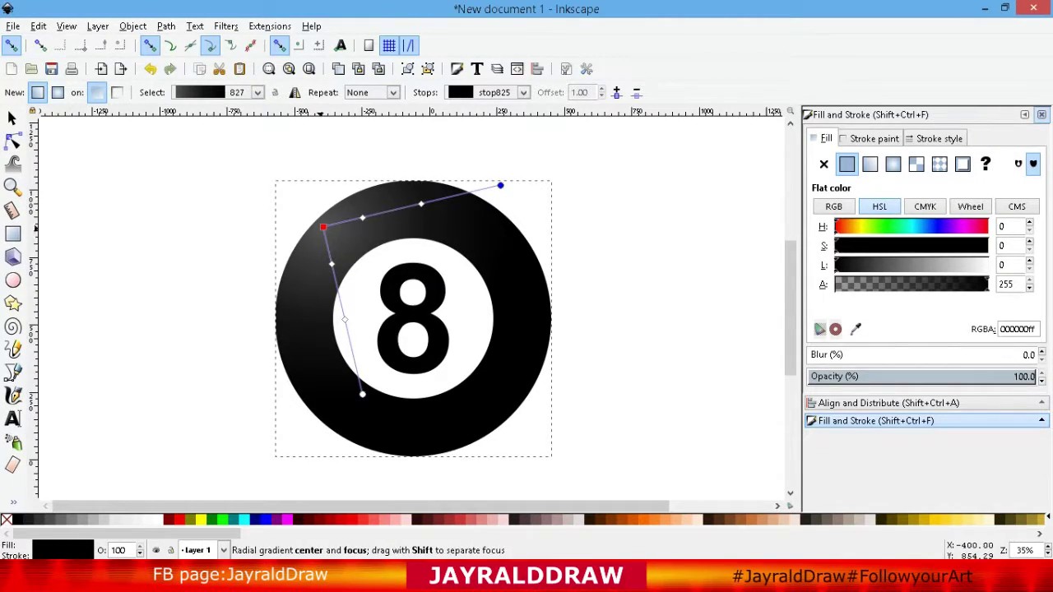
pyautogui.moveTo(322, 227); pyautogui.dragTo(320, 221)
pyautogui.click(320, 221)
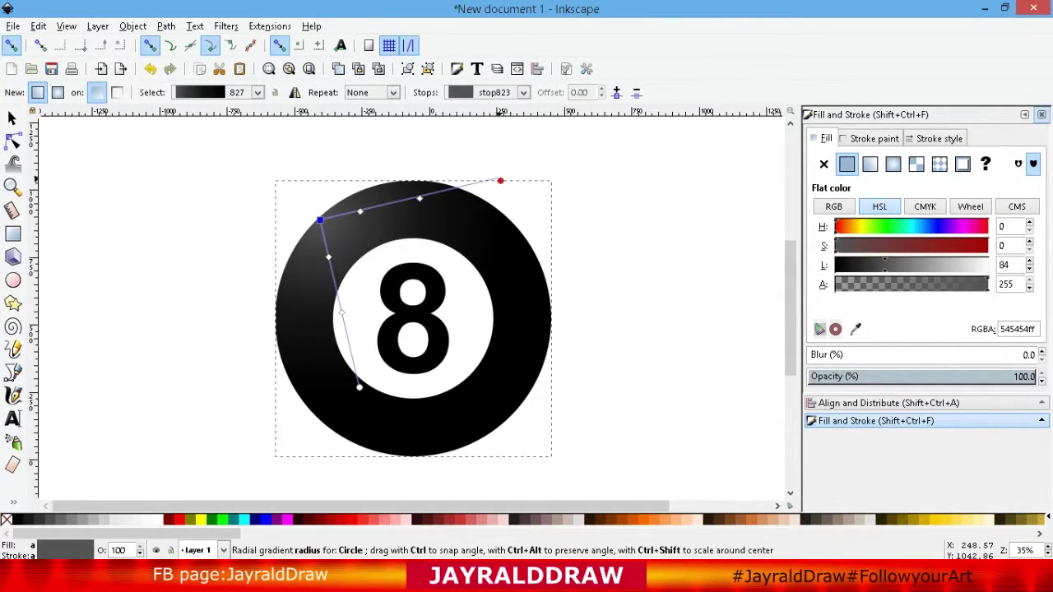
pyautogui.moveTo(497, 178); pyautogui.dragTo(517, 207)
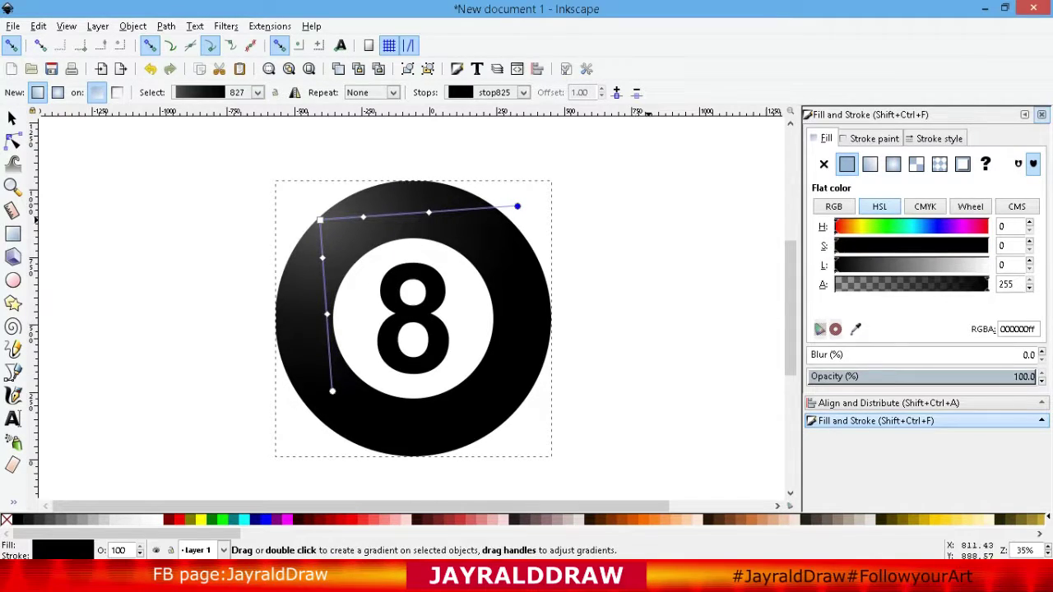
pyautogui.click(11, 117)
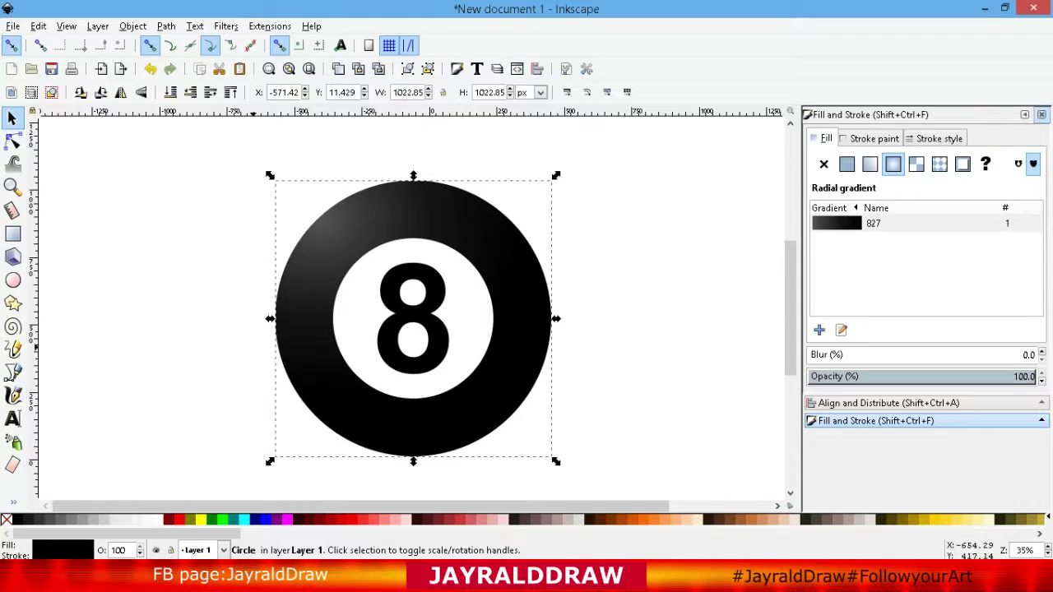
# Draw a red ff0000 circle and scale it to 948.571 px, centred over the ball
pyautogui.click(13, 280)
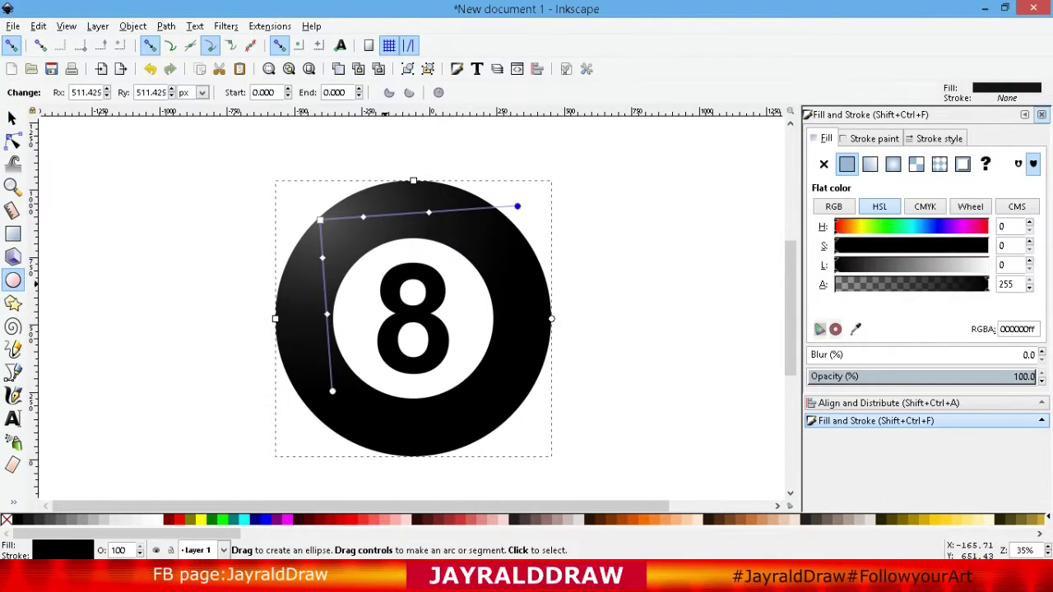
pyautogui.moveTo(586, 266); pyautogui.dragTo(637, 379)
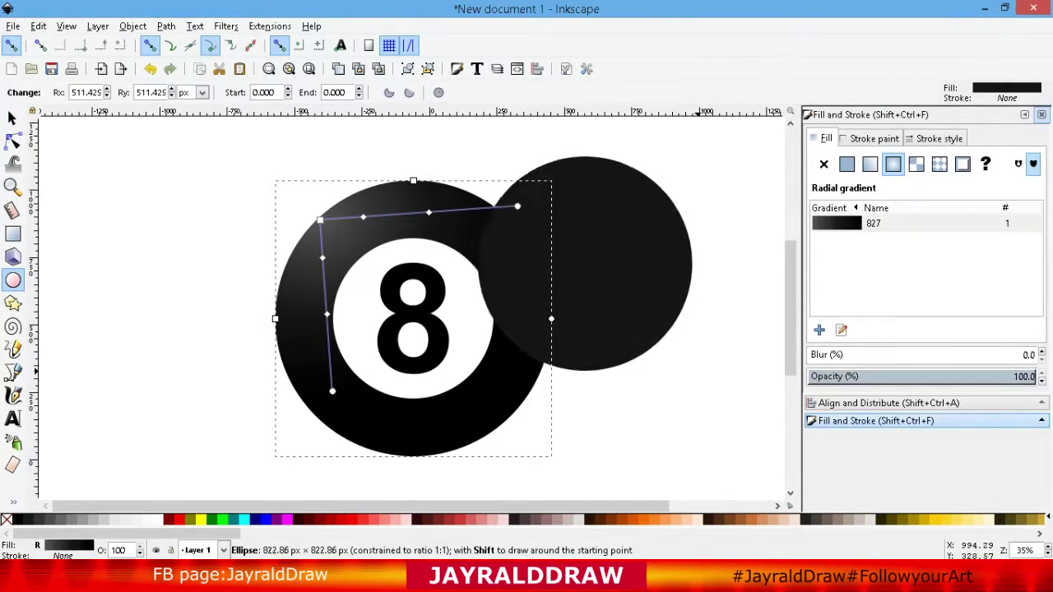
pyautogui.click(12, 117)
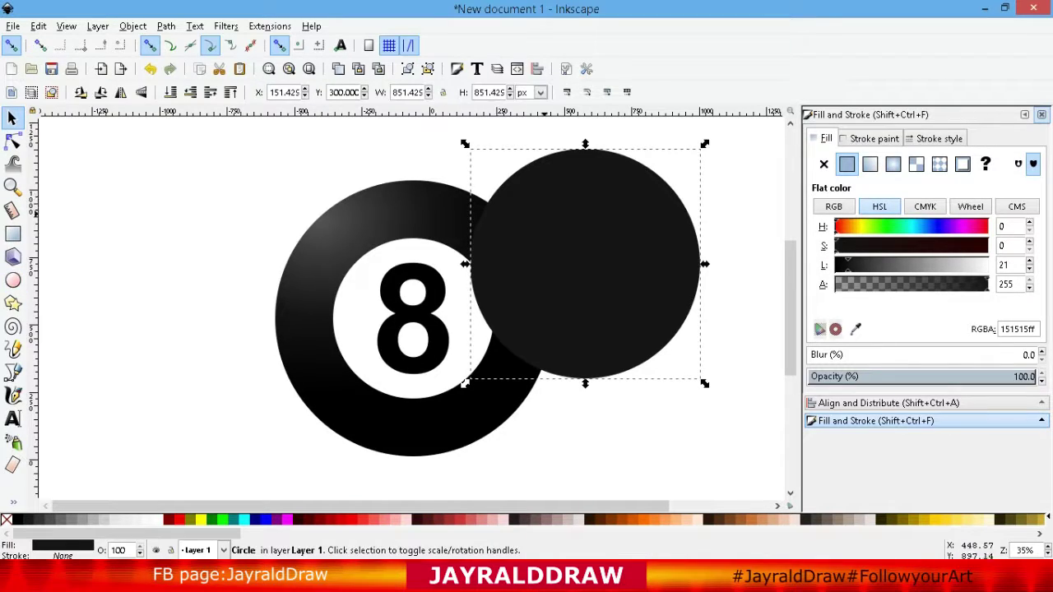
pyautogui.moveTo(563, 230); pyautogui.dragTo(382, 288)
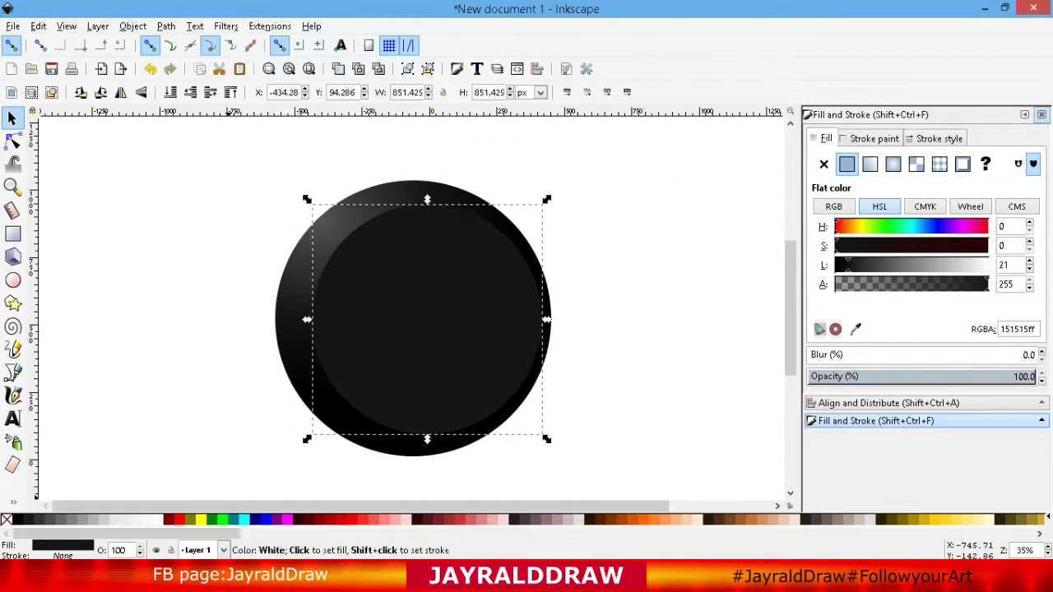
pyautogui.click(179, 518)
pyautogui.moveTo(444, 329); pyautogui.dragTo(426, 323)
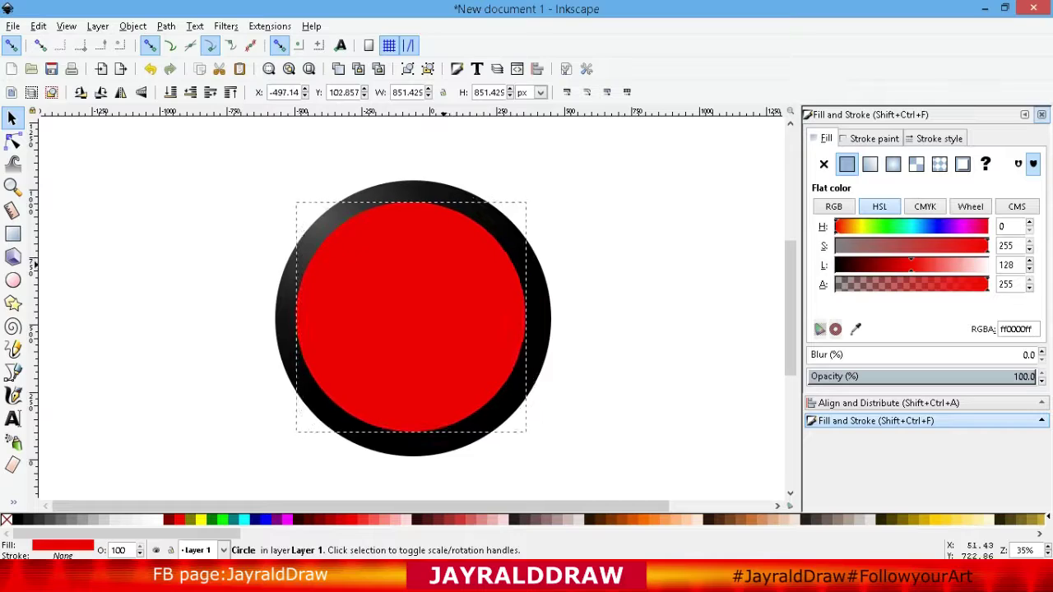
pyautogui.moveTo(530, 431); pyautogui.dragTo(538, 442)
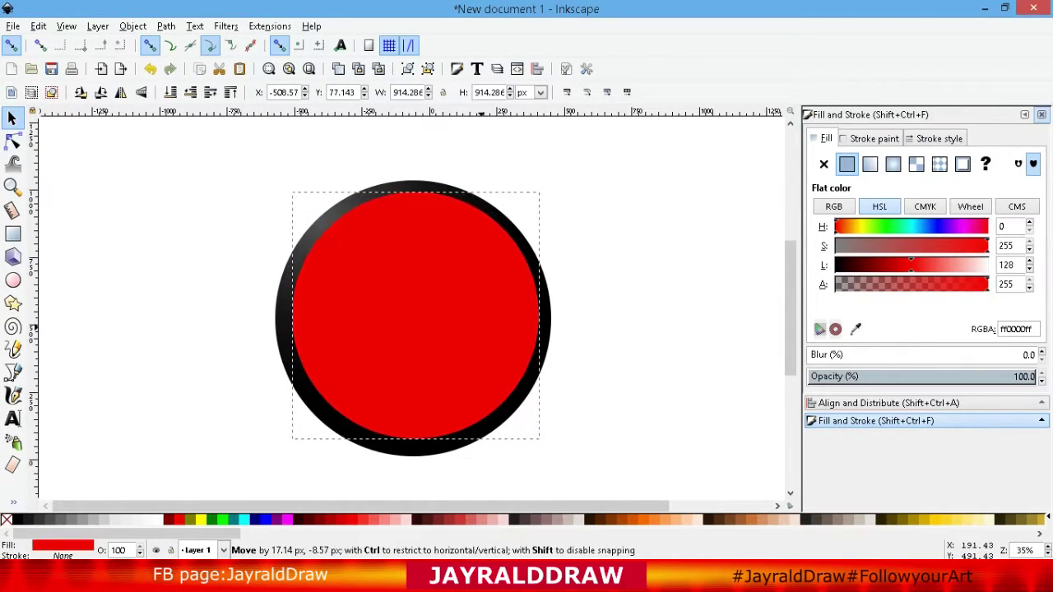
pyautogui.moveTo(411, 312); pyautogui.dragTo(414, 320)
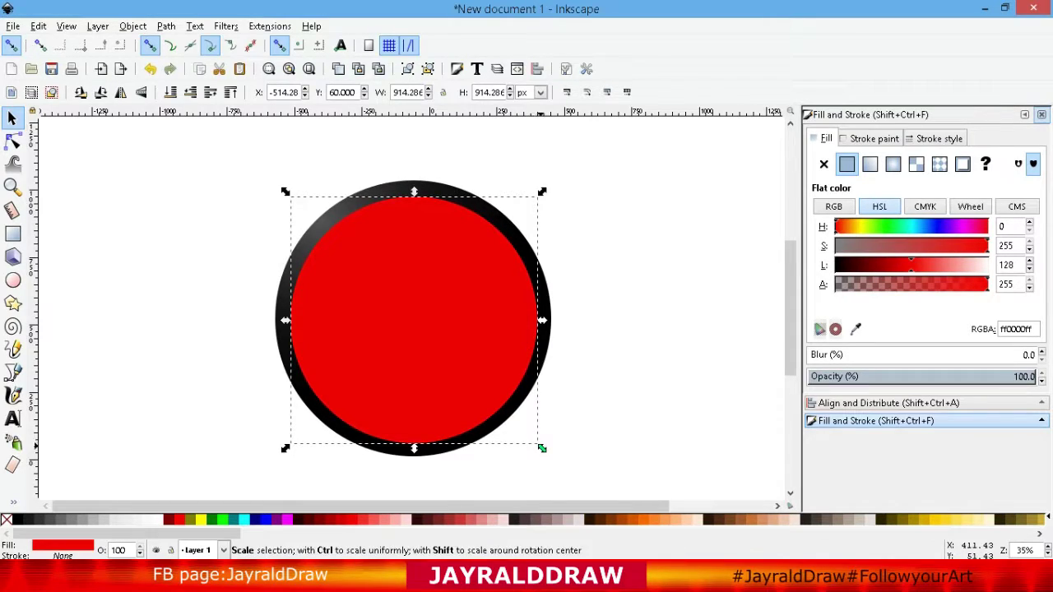
pyautogui.moveTo(540, 445); pyautogui.dragTo(547, 452)
pyautogui.click(496, 335)
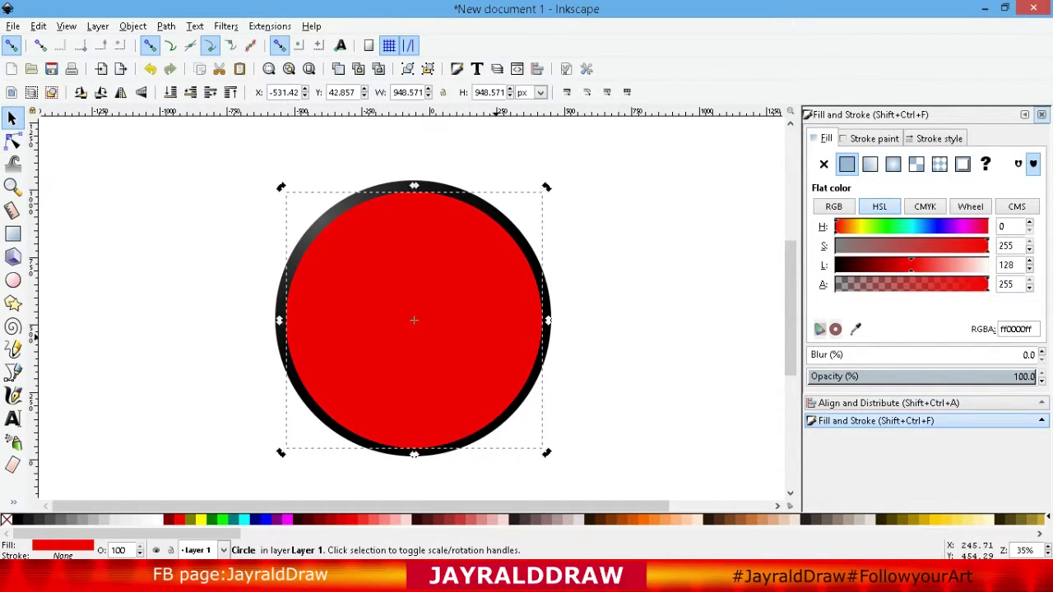
# Set the red circle to 47.3 opacity and add a blue copy scaled to 74.7%
pyautogui.click(914, 376)
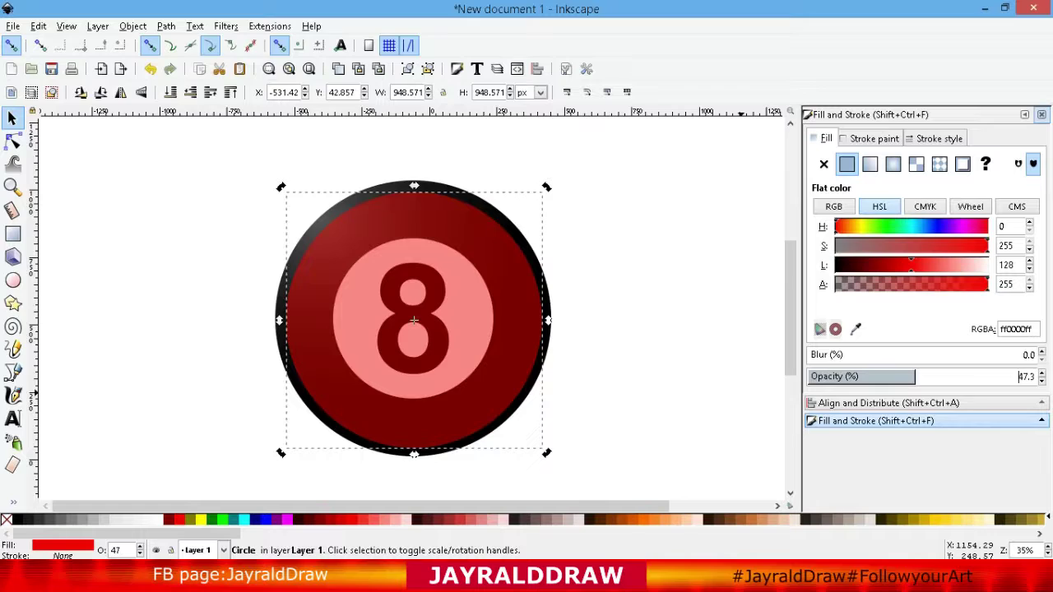
pyautogui.moveTo(524, 283); pyautogui.dragTo(521, 282)
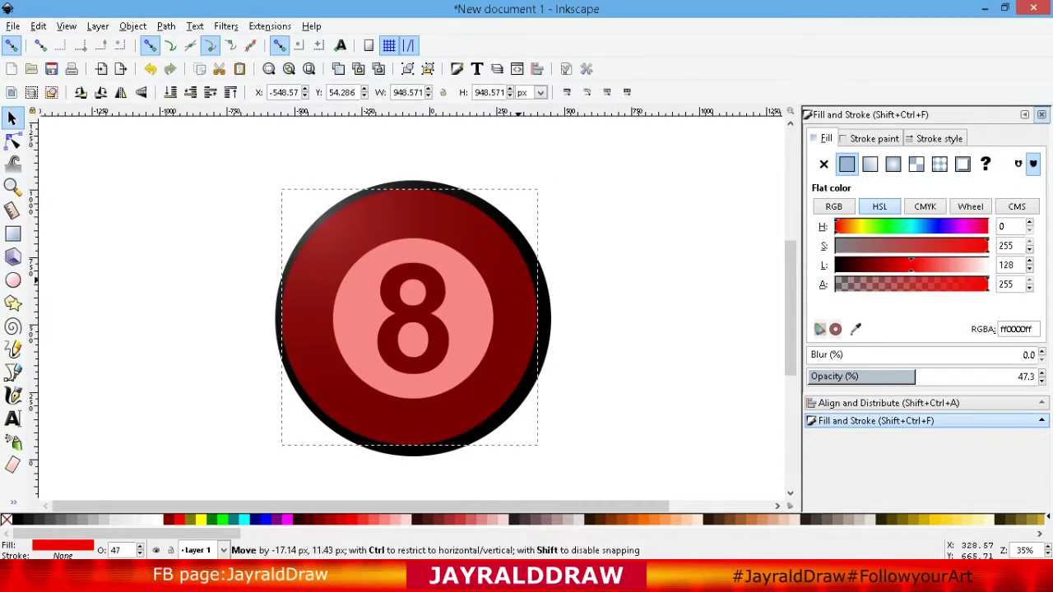
pyautogui.rightClick(486, 245)
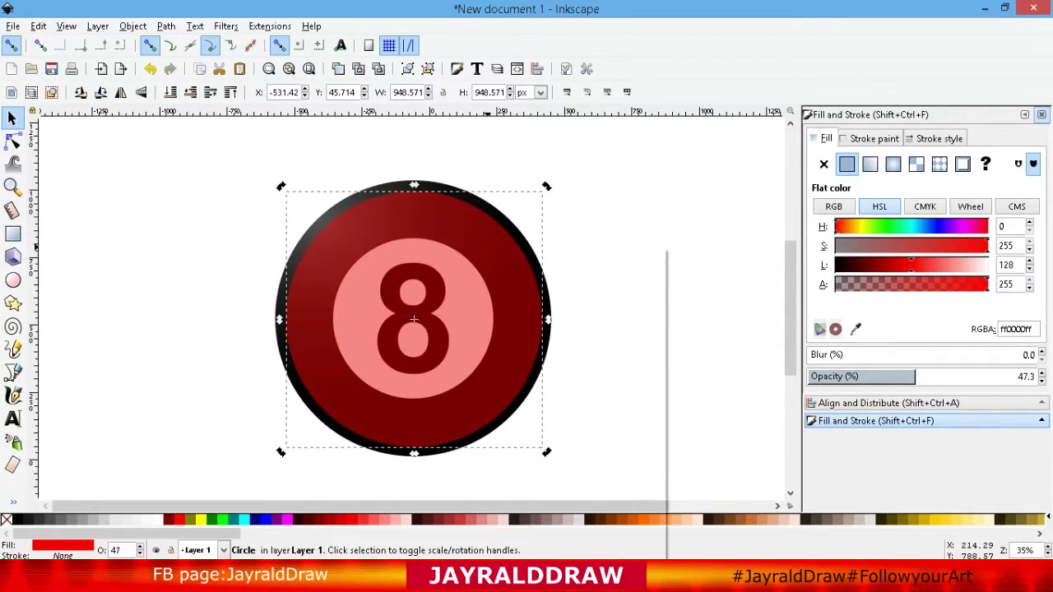
pyautogui.click(526, 349)
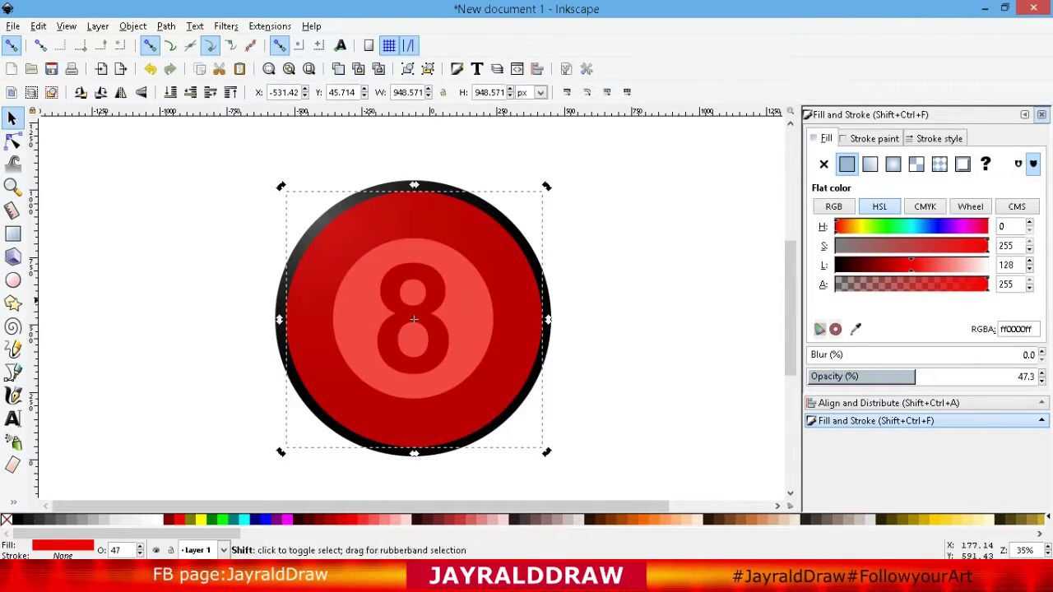
pyautogui.click(264, 519)
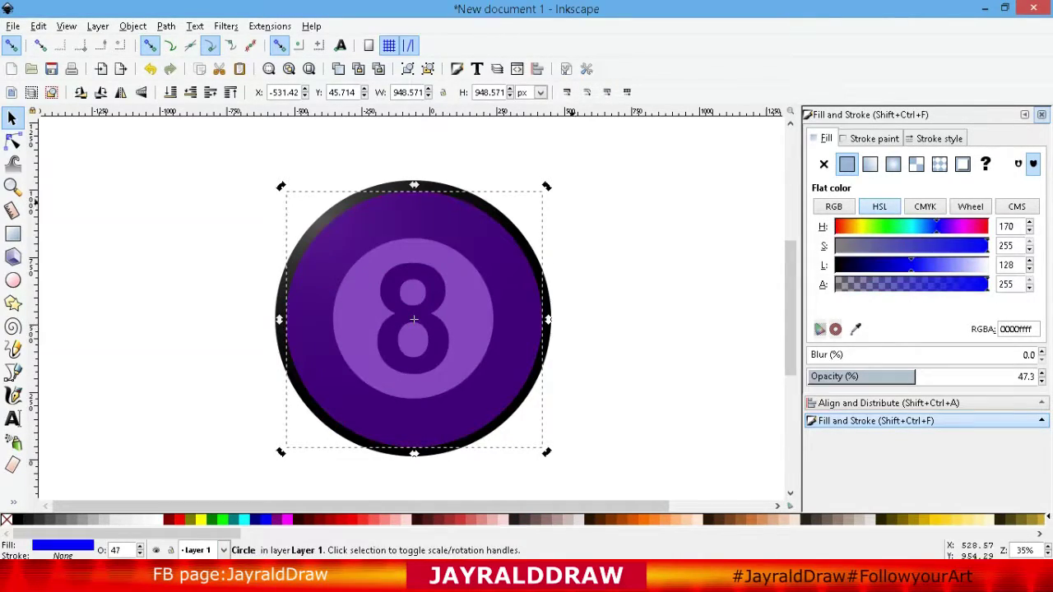
pyautogui.moveTo(547, 452); pyautogui.dragTo(510, 415)
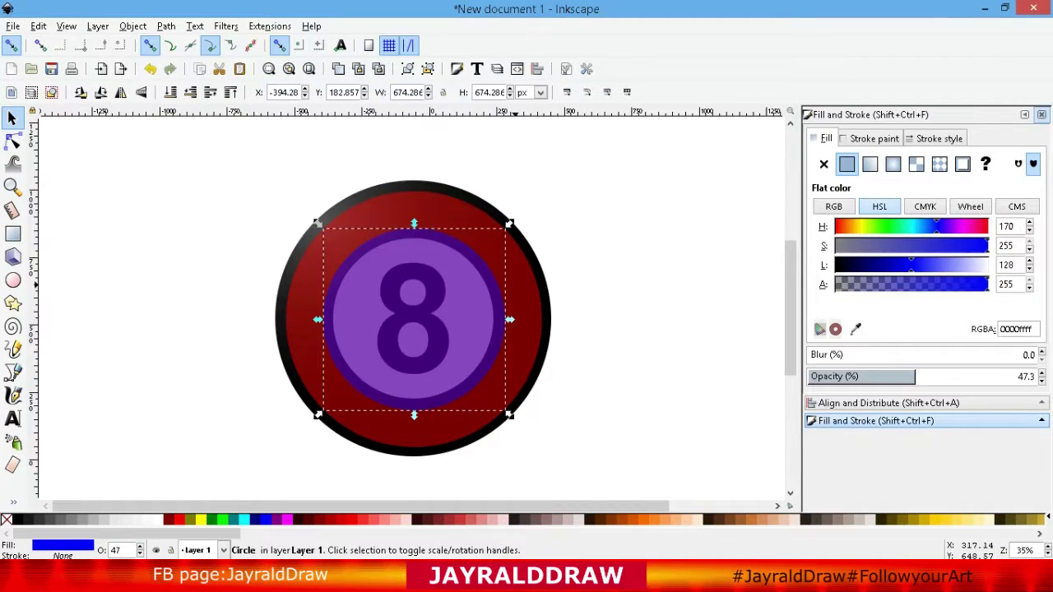
# Duplicate the blue circle and select it together with the outer red circle
pyautogui.press('shift')
pyautogui.rightClick(445, 267)
pyautogui.click(494, 377)
pyautogui.press('shift')
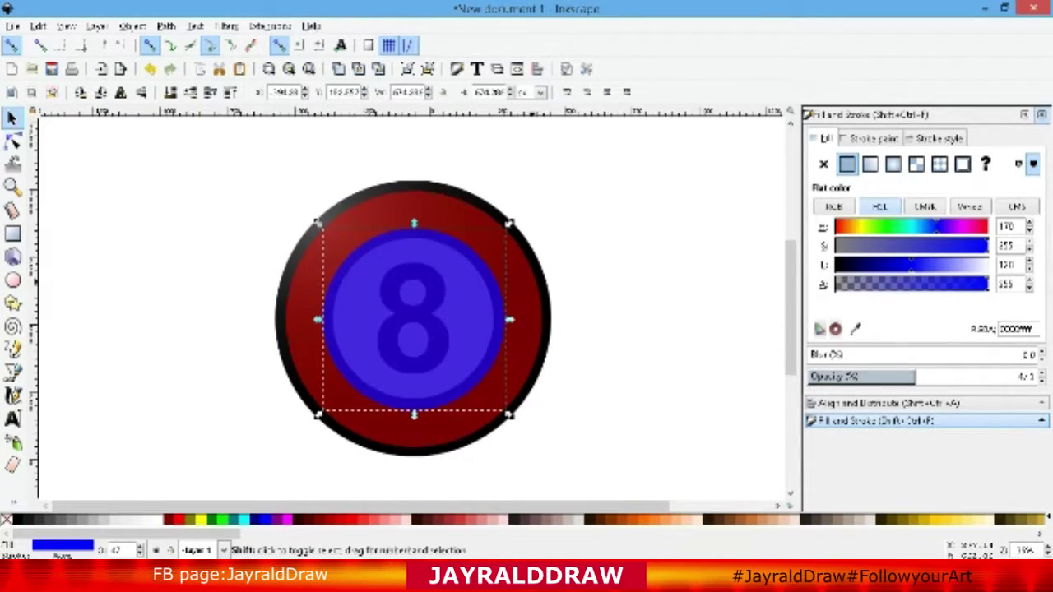
pyautogui.keyDown('shift'); pyautogui.click(526, 345); pyautogui.keyUp('shift')
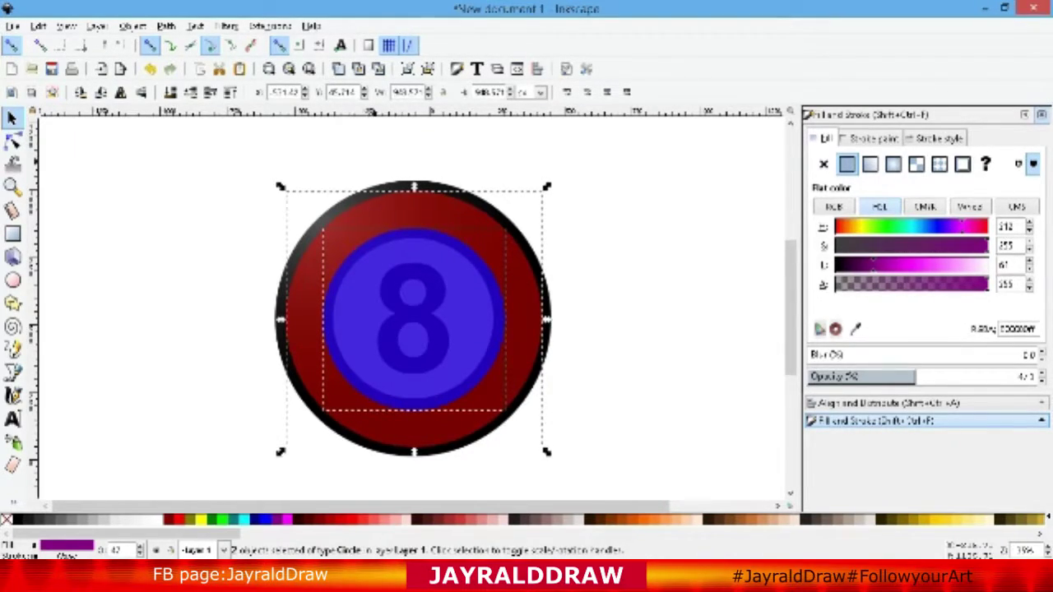
# Cut the blue circle from the red one, inspect the ring aside, then select the inner blue circle
pyautogui.click(165, 25)
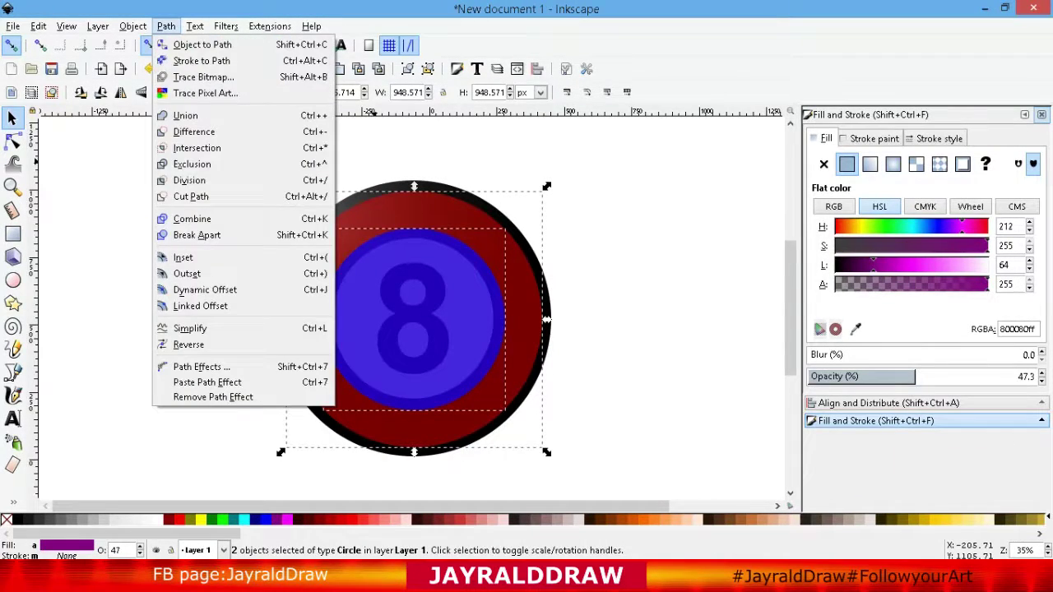
pyautogui.click(194, 132)
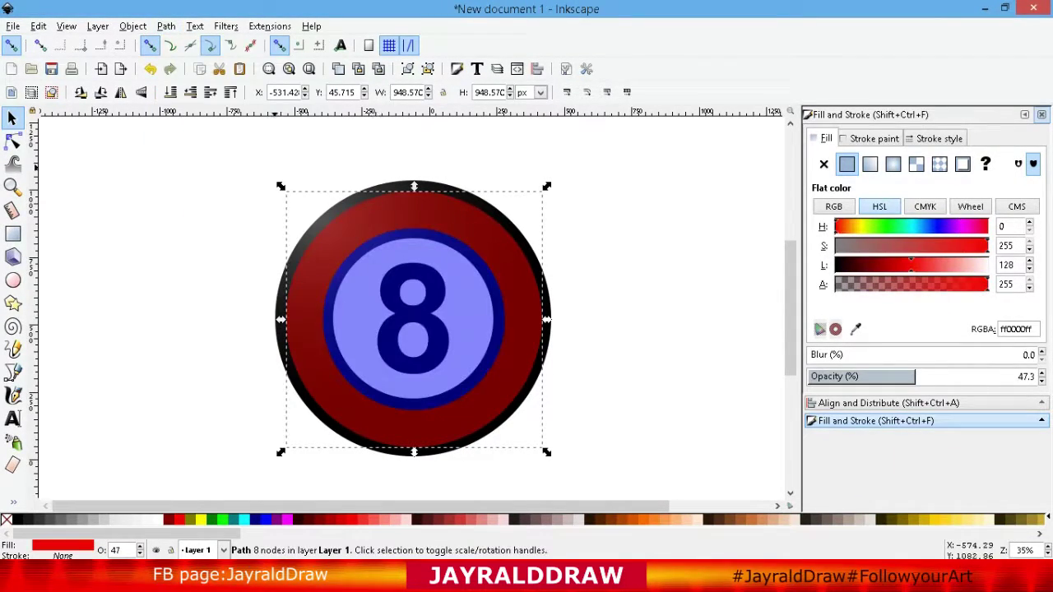
pyautogui.moveTo(527, 353); pyautogui.dragTo(667, 323)
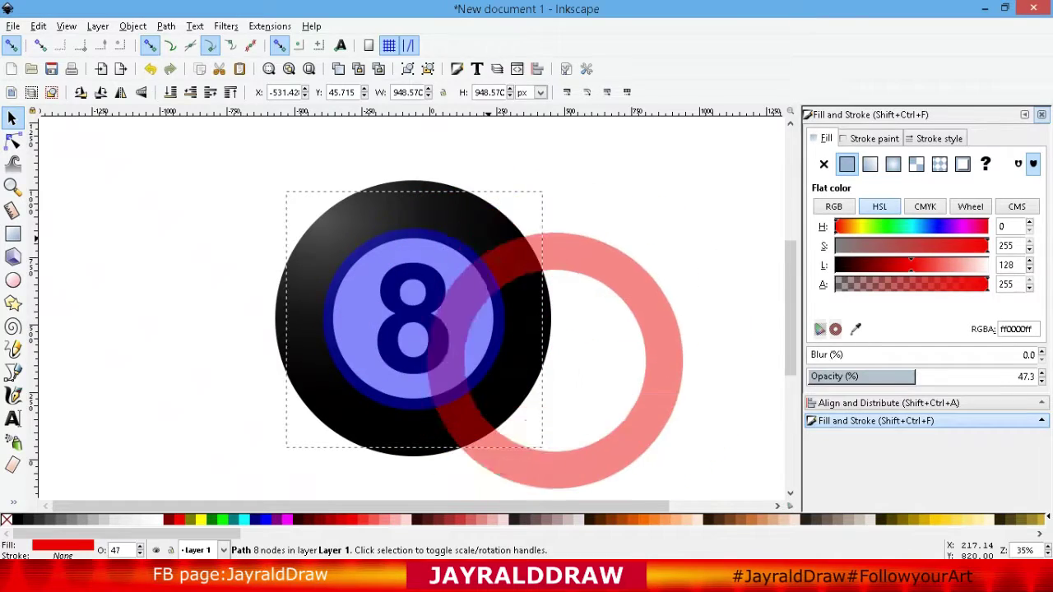
pyautogui.moveTo(494, 259); pyautogui.dragTo(674, 247)
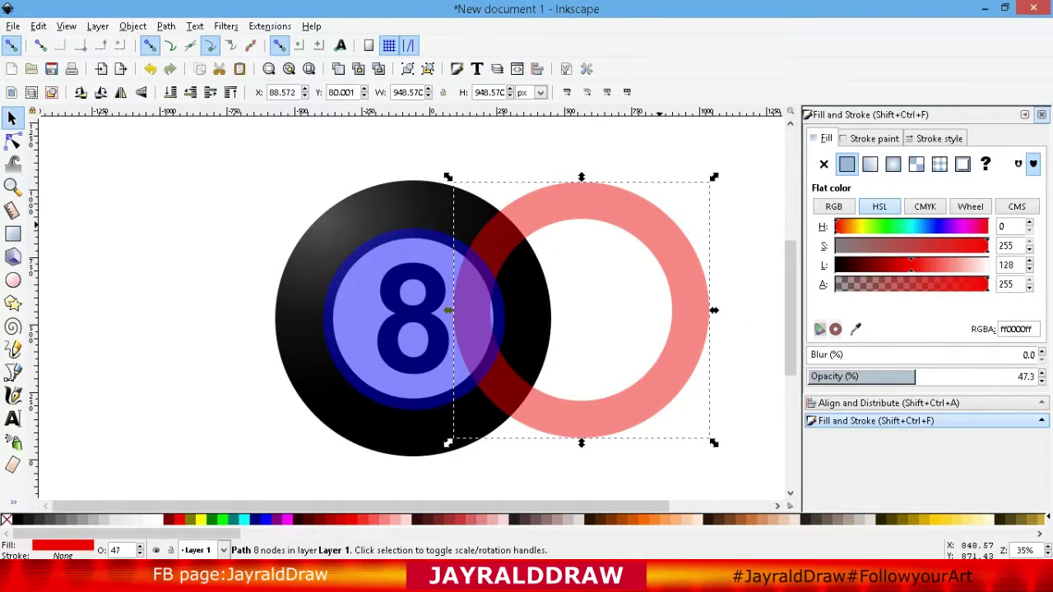
pyautogui.hotkey('ctrl', 'z')
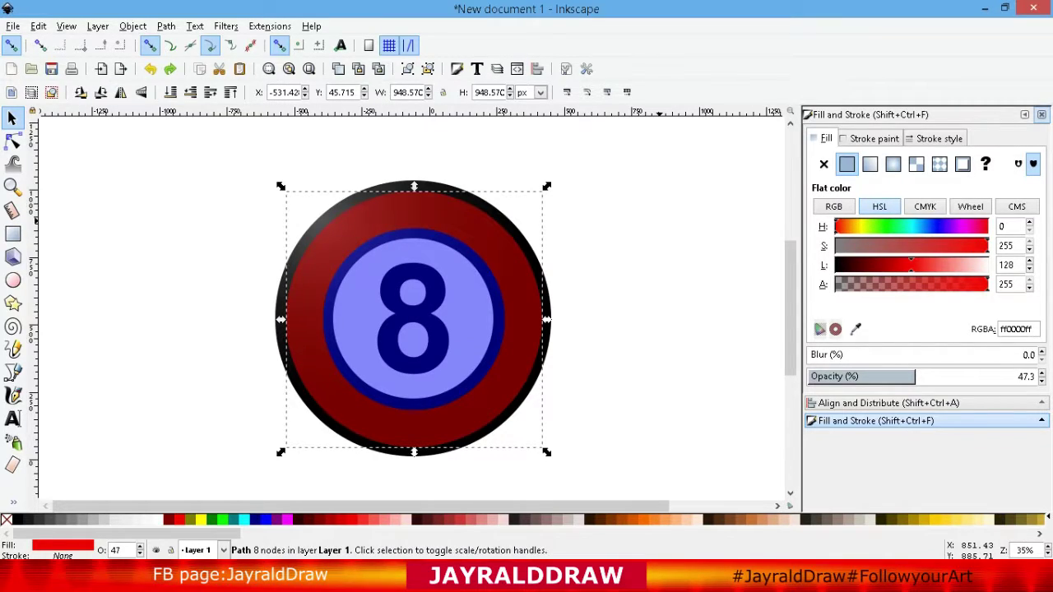
pyautogui.click(332, 319)
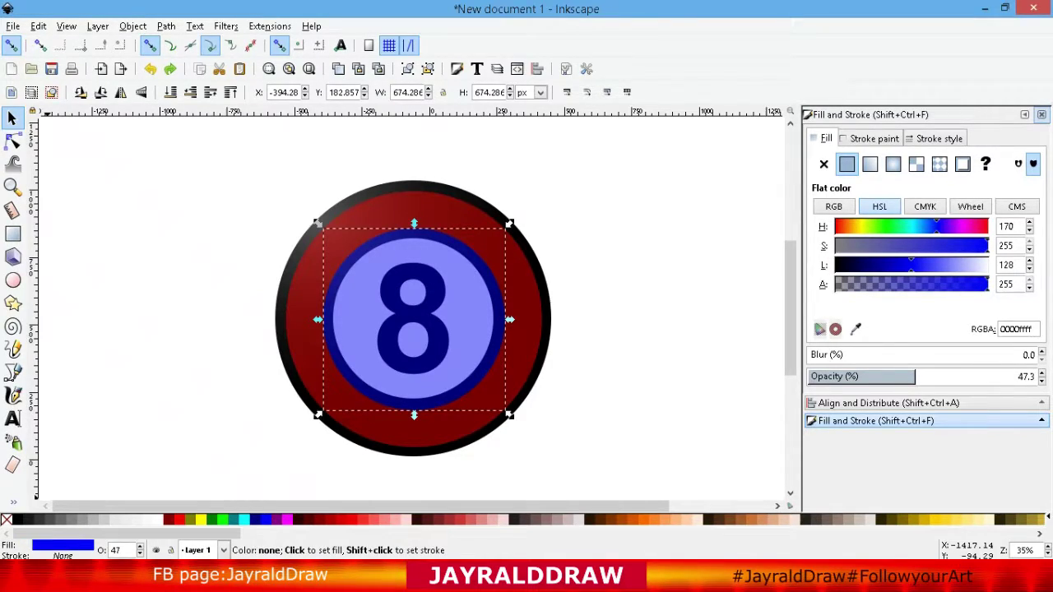
# Remove the inner circle's fill, give it a 12 px blue stroke, and enlarge it about 116%
pyautogui.click(7, 519)
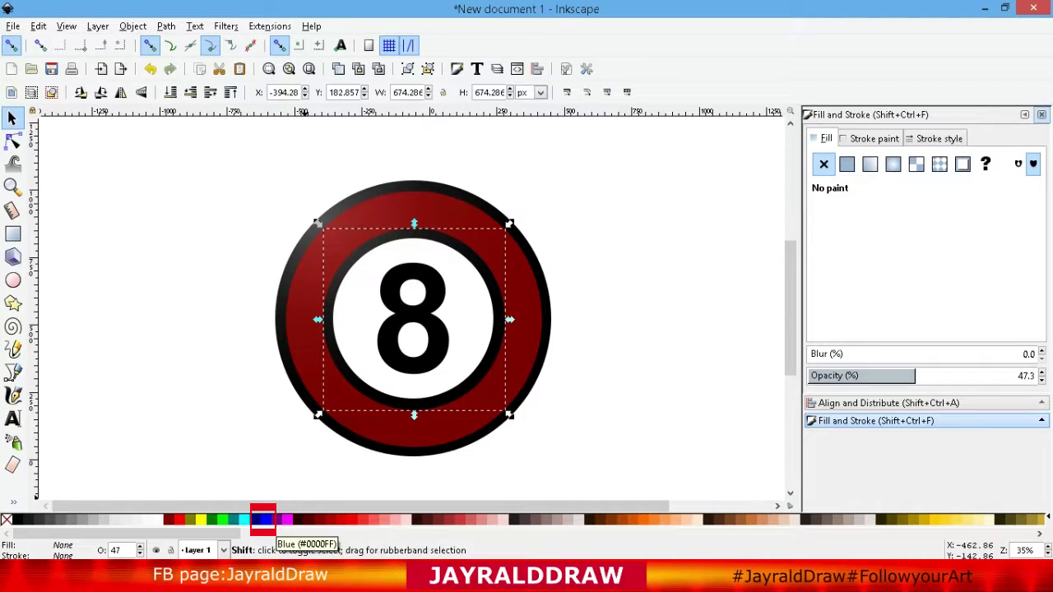
pyautogui.keyDown('shift'); pyautogui.click(266, 519); pyautogui.keyUp('shift')
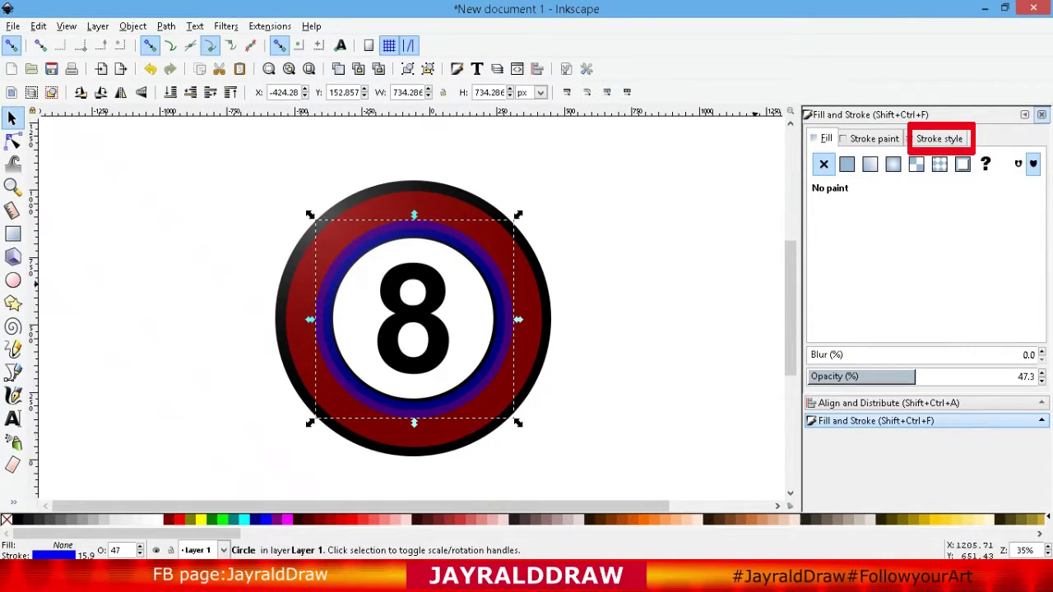
pyautogui.click(946, 140)
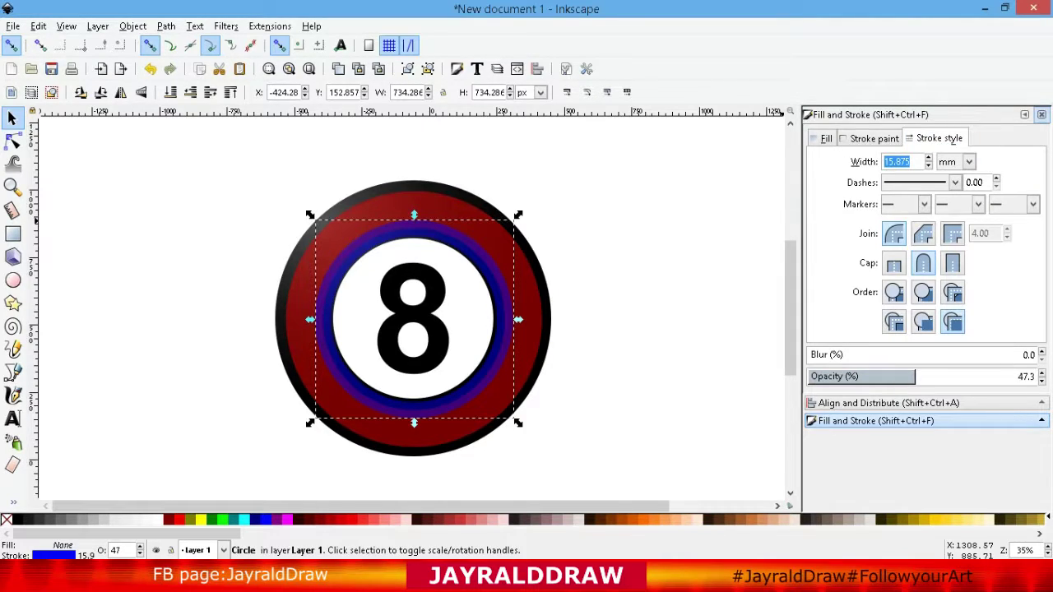
pyautogui.click(967, 162)
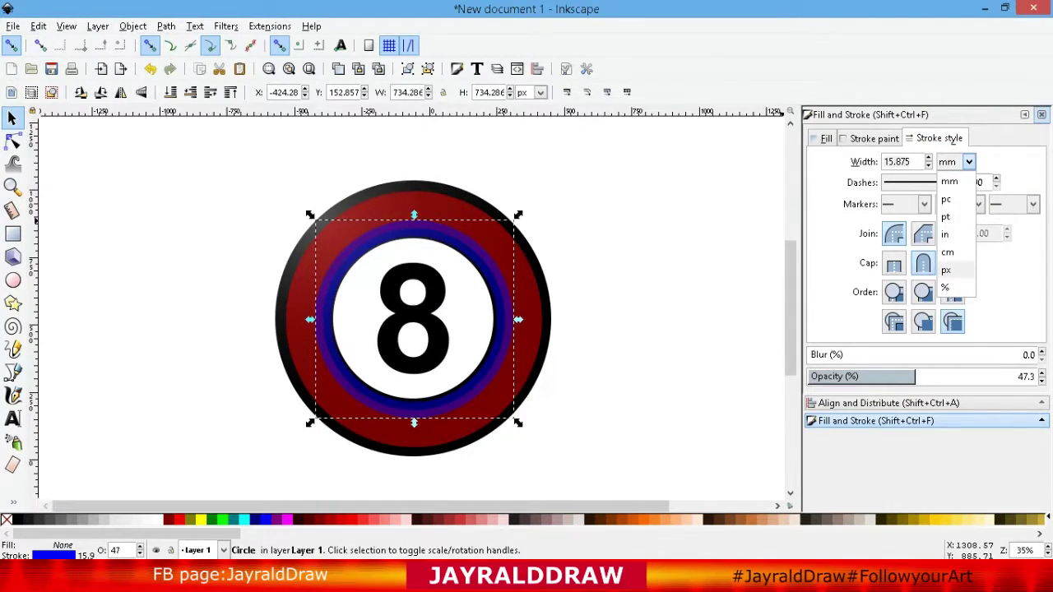
pyautogui.click(954, 269)
pyautogui.hotkey('shift', 'Tab')
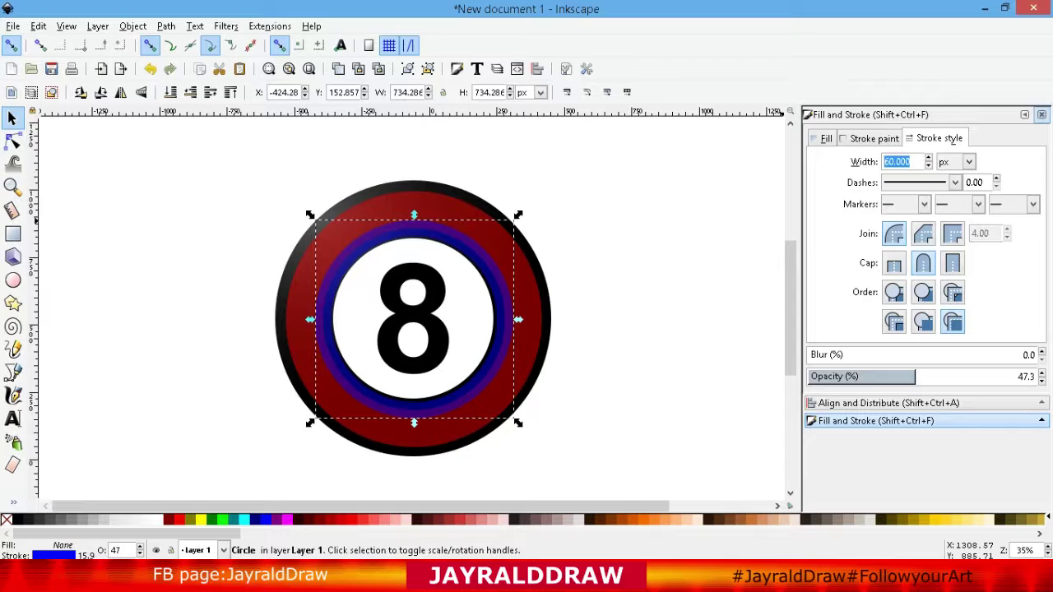
pyautogui.write('6')
pyautogui.press('Return')
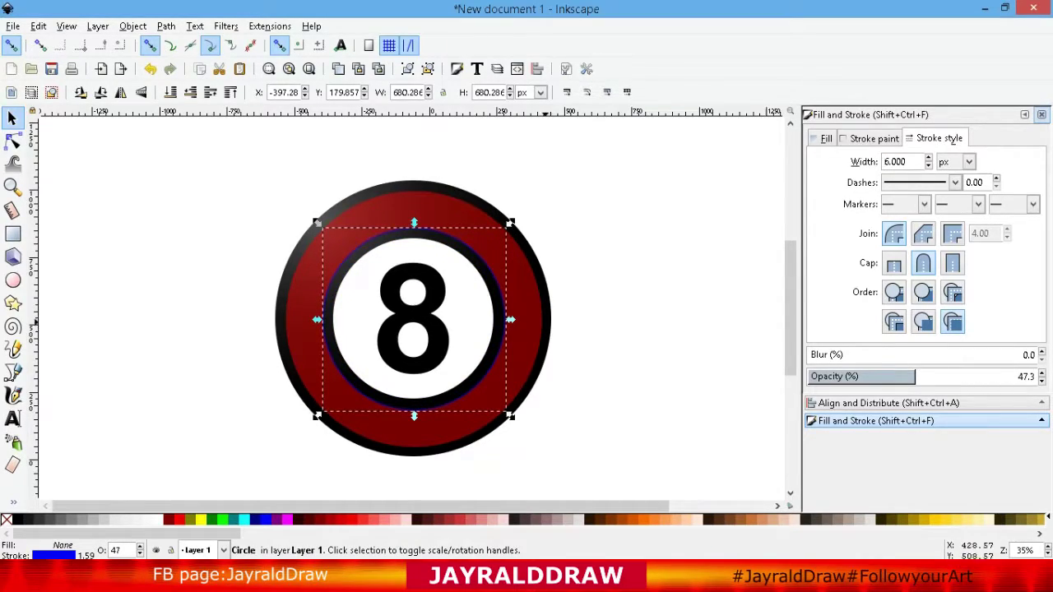
pyautogui.hotkey('ctrl', 'a')
pyautogui.write('1')
pyautogui.press('Return')
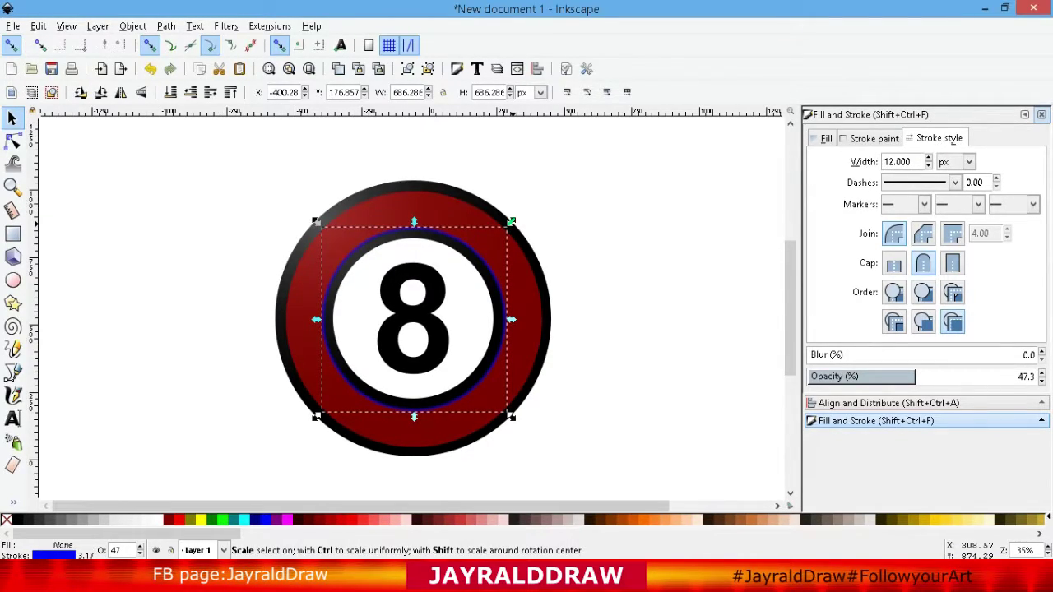
pyautogui.moveTo(510, 221); pyautogui.dragTo(526, 207)
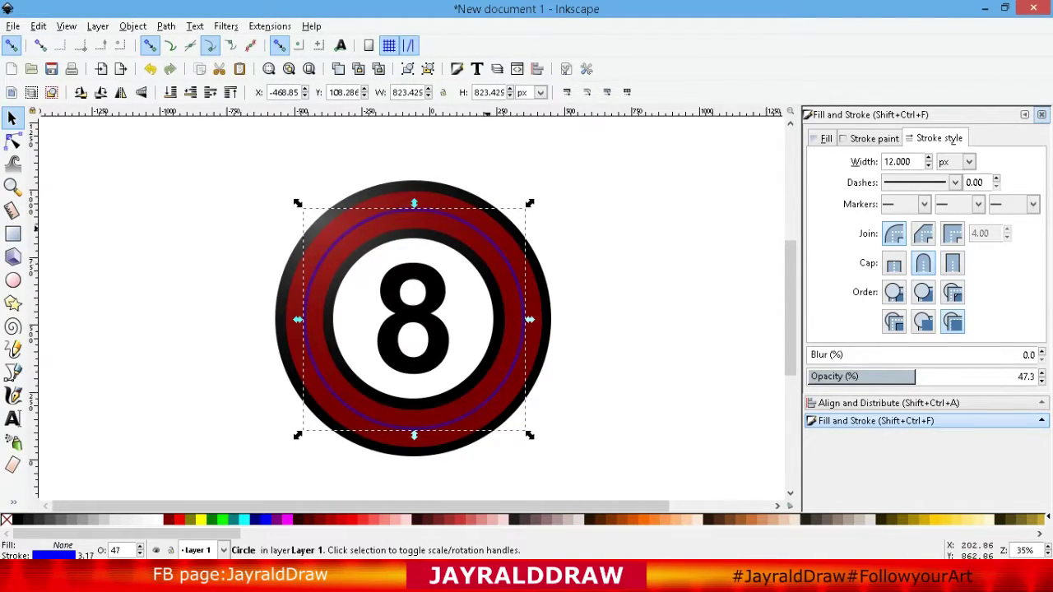
# Centre the blue circle and the outer ball circle on both axes
pyautogui.keyDown('shift'); pyautogui.click(442, 196); pyautogui.keyUp('shift')
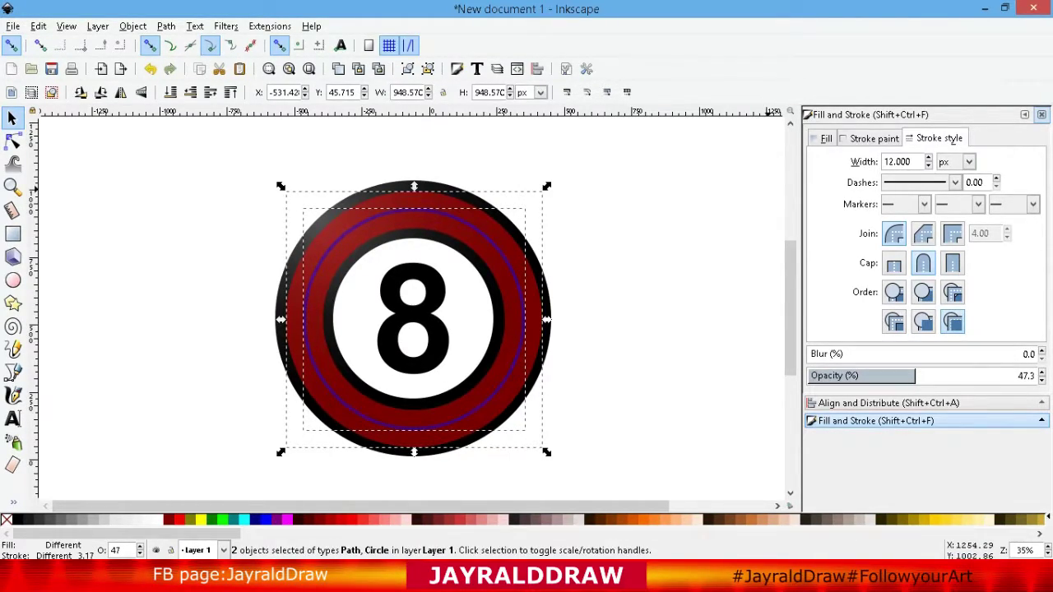
pyautogui.click(932, 402)
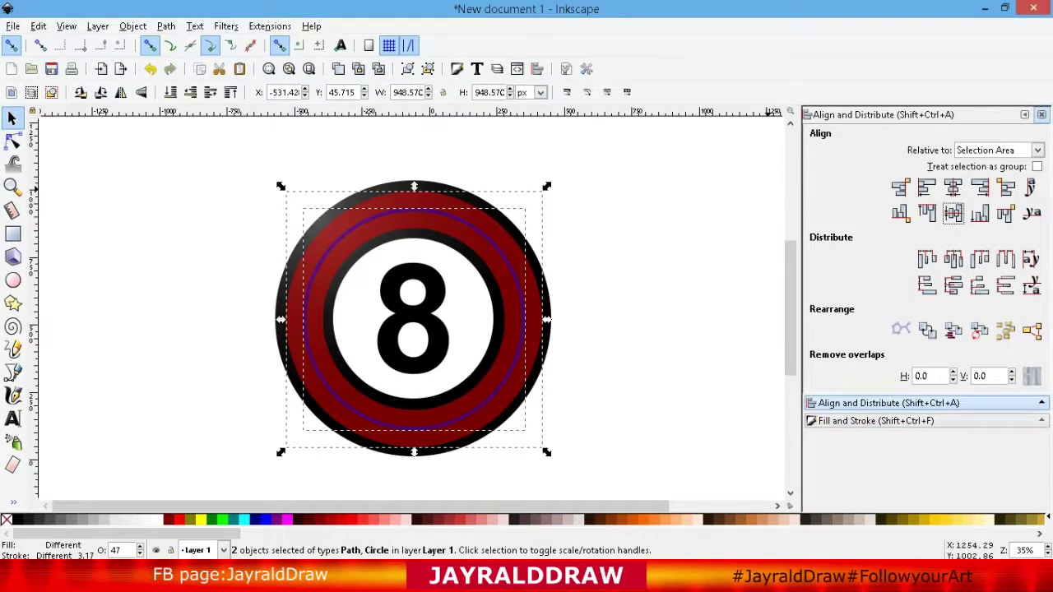
pyautogui.click(952, 188)
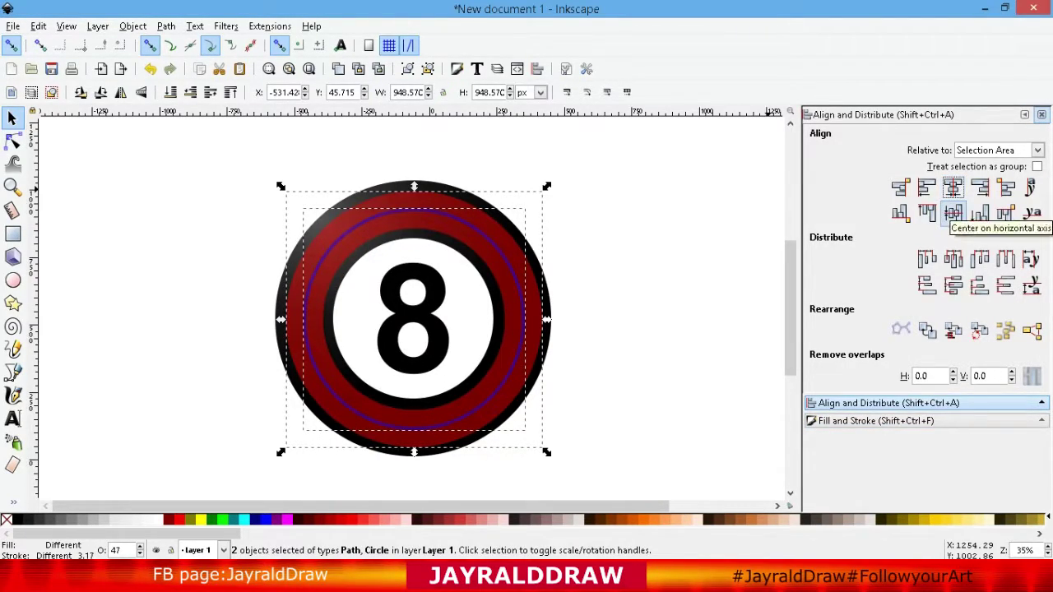
pyautogui.click(952, 213)
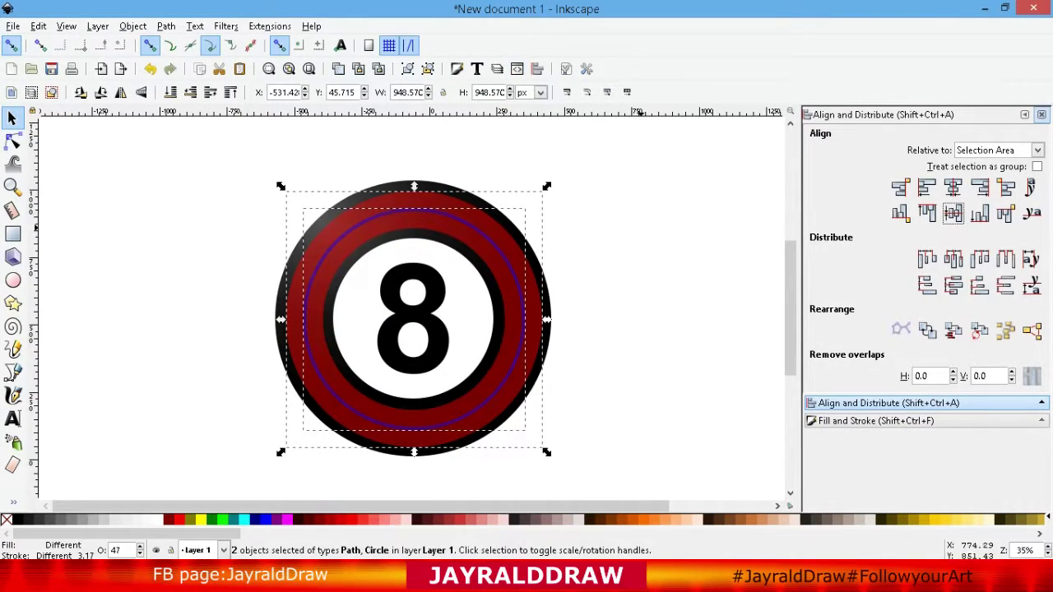
# Convert the blue outline into a filled ring with Stroke to Path, then reselect the outer circle
pyautogui.press('Escape')
pyautogui.click(421, 208)
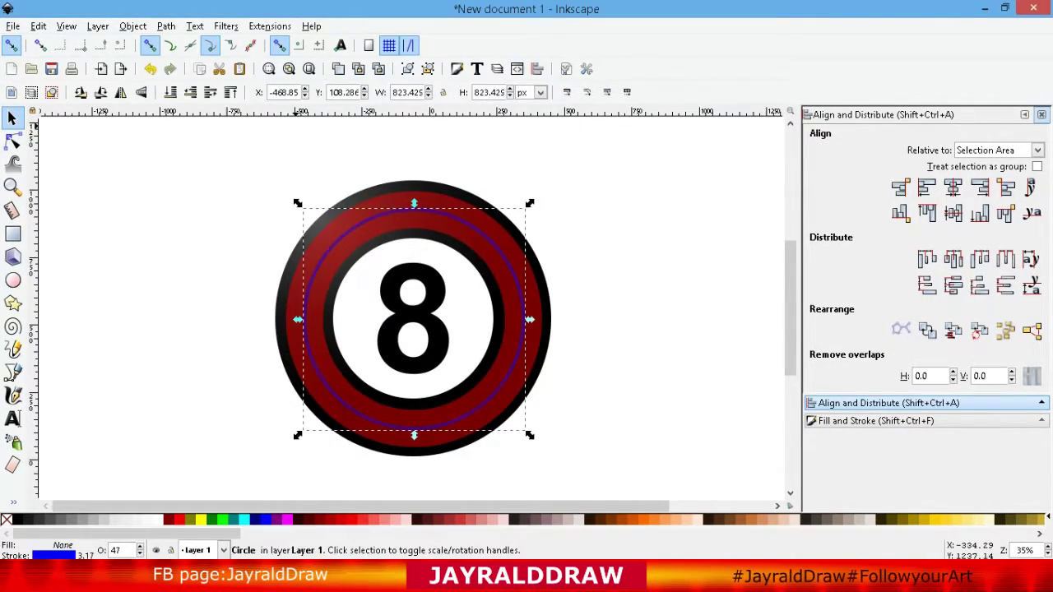
pyautogui.click(166, 25)
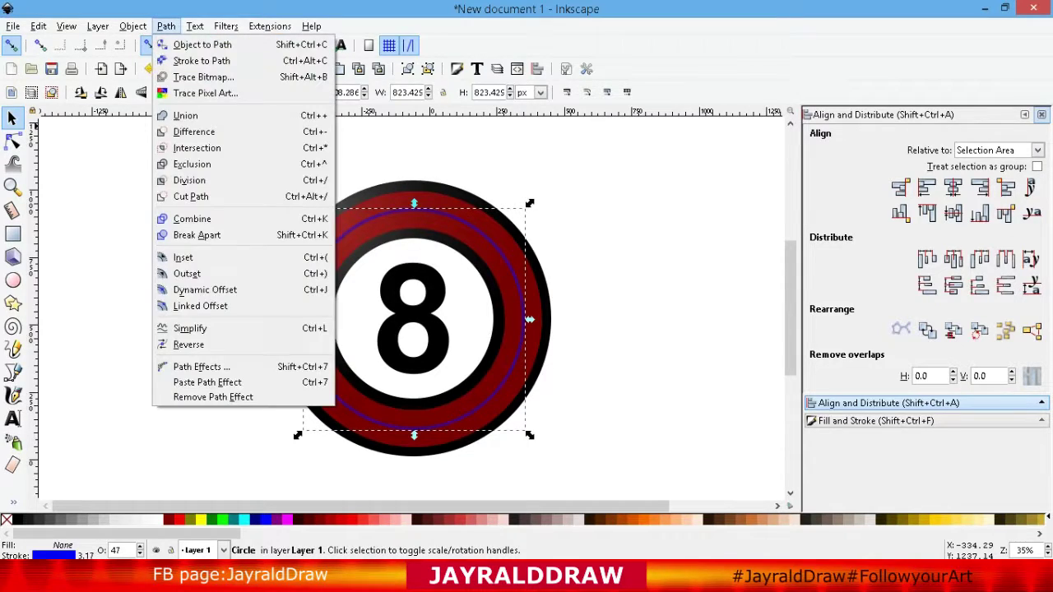
pyautogui.click(202, 61)
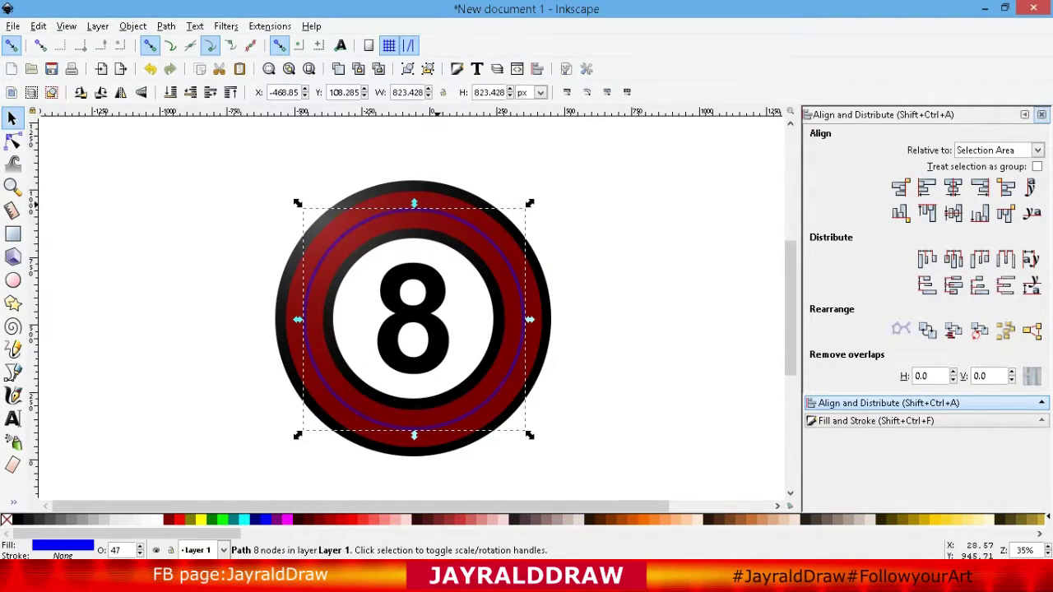
pyautogui.keyDown('shift'); pyautogui.click(438, 199); pyautogui.keyUp('shift')
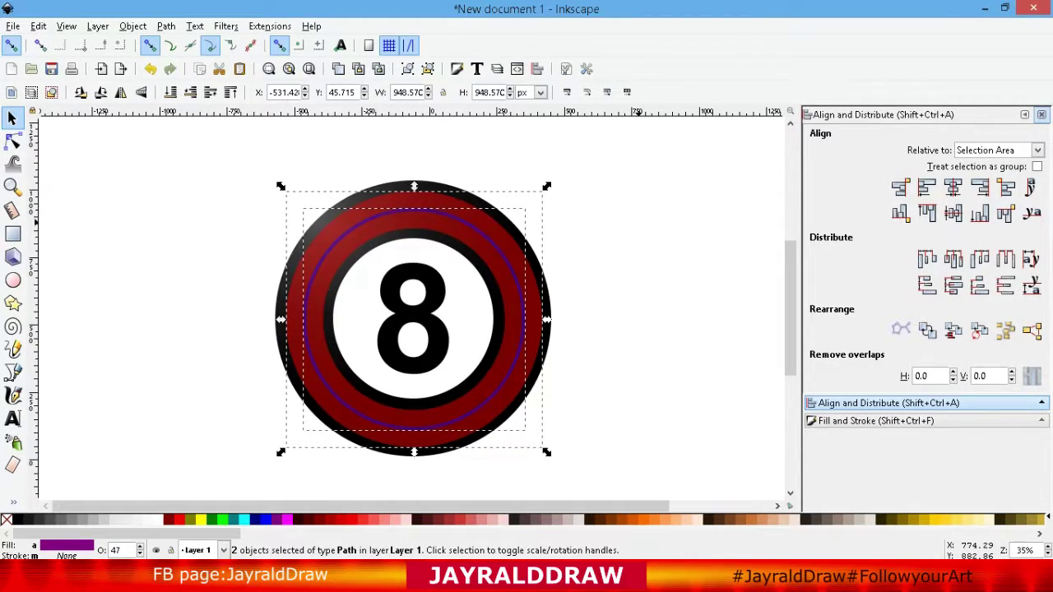
# Try subtracting the blue circle from the outer ball shape, then undo the failed result
pyautogui.click(165, 26)
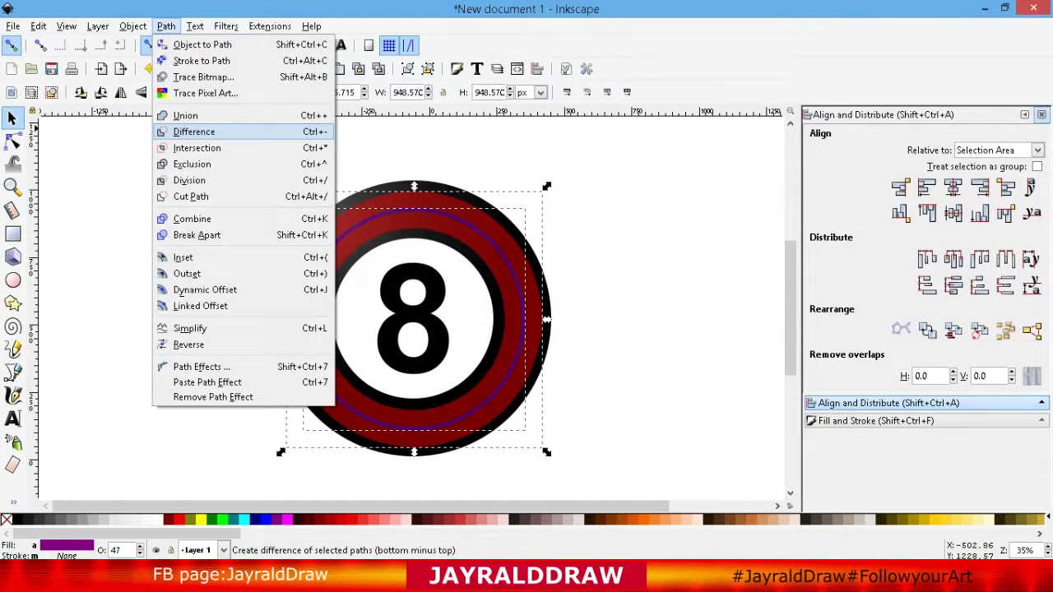
pyautogui.press('Escape')
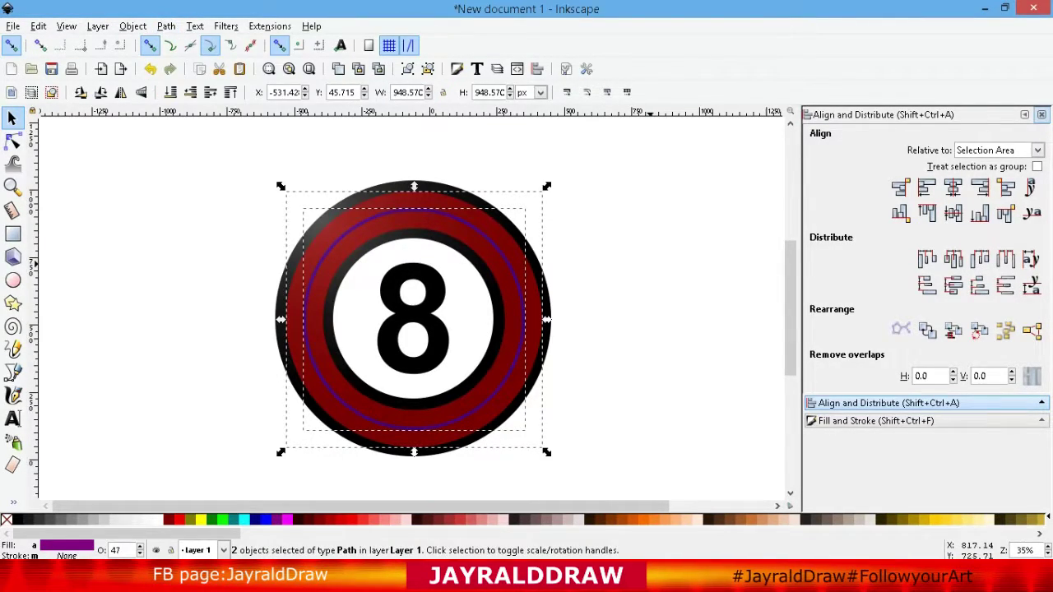
pyautogui.press('Escape')
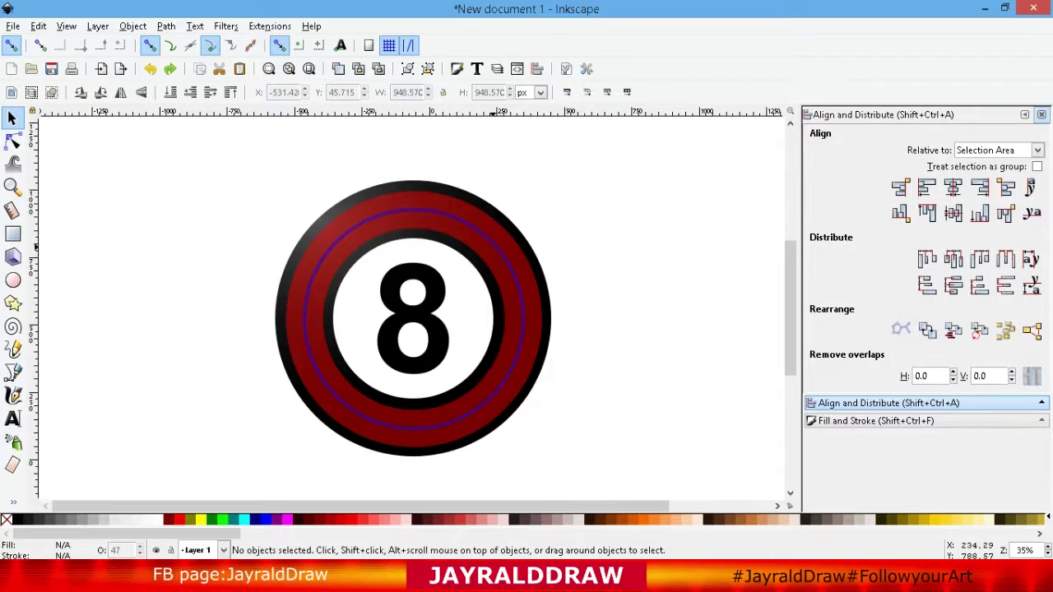
pyautogui.click(490, 233)
pyautogui.keyDown('shift'); pyautogui.click(341, 208); pyautogui.keyUp('shift')
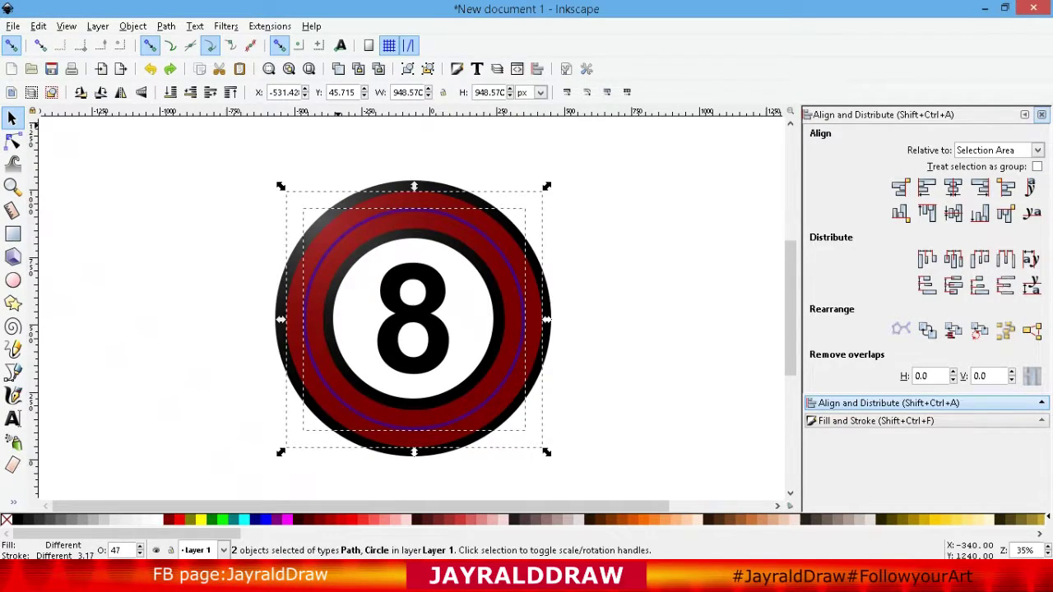
pyautogui.click(166, 26)
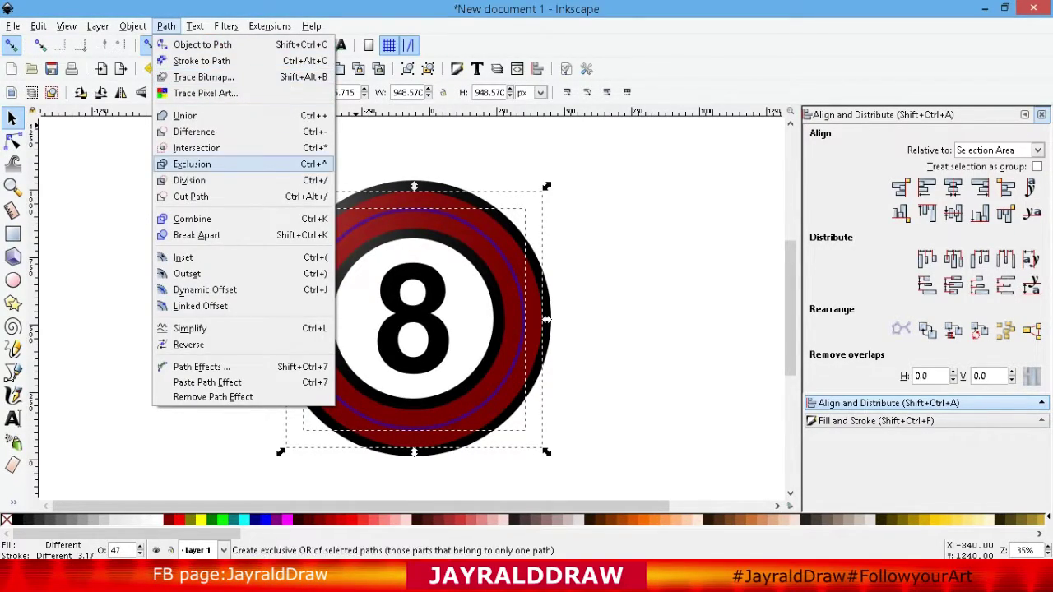
pyautogui.click(194, 132)
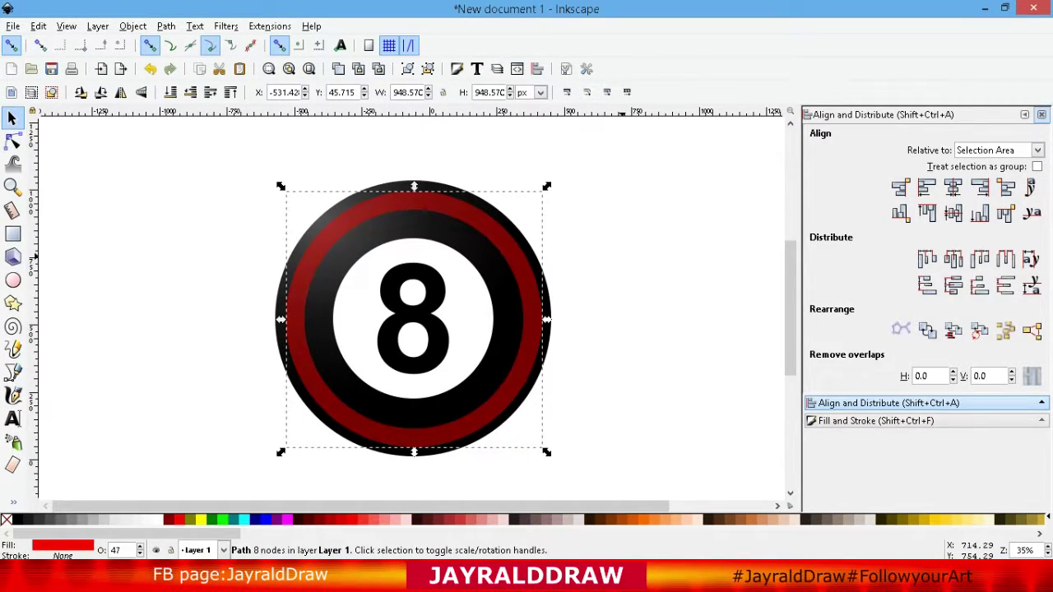
pyautogui.press('ctrl')
pyautogui.press('Delete')
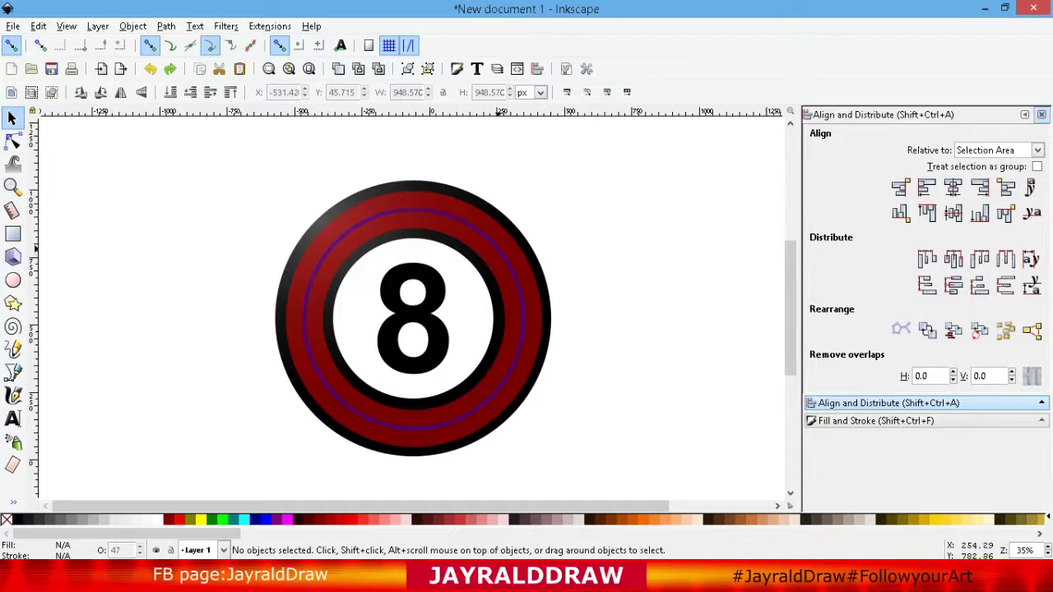
# Convert the blue outline to a filled ring and cut it from the outer ball shape
pyautogui.click(502, 256)
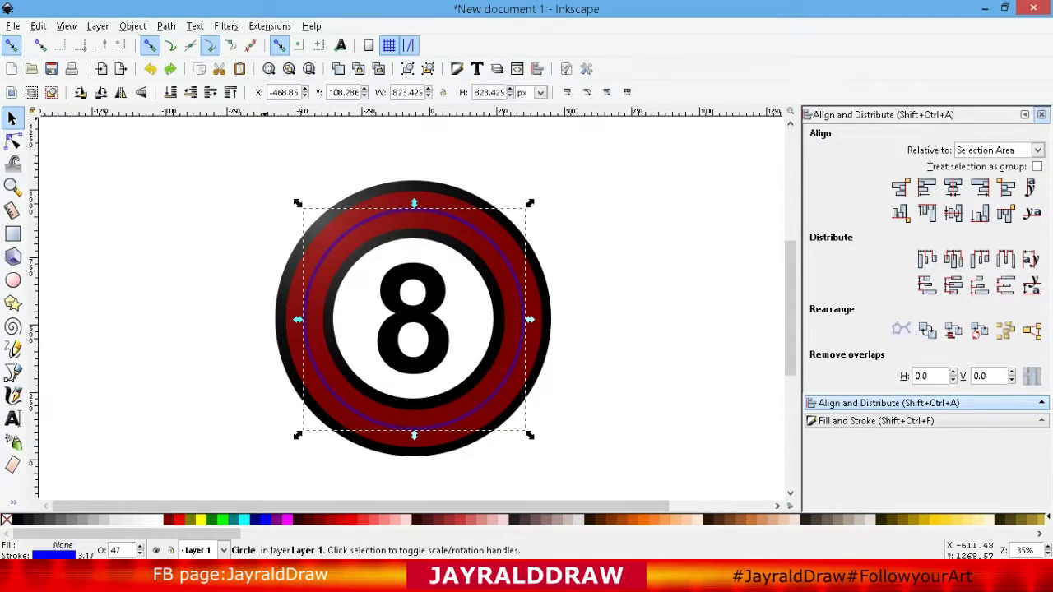
pyautogui.hotkey('alt', 'p')
pyautogui.press('Down')
pyautogui.press('Down')
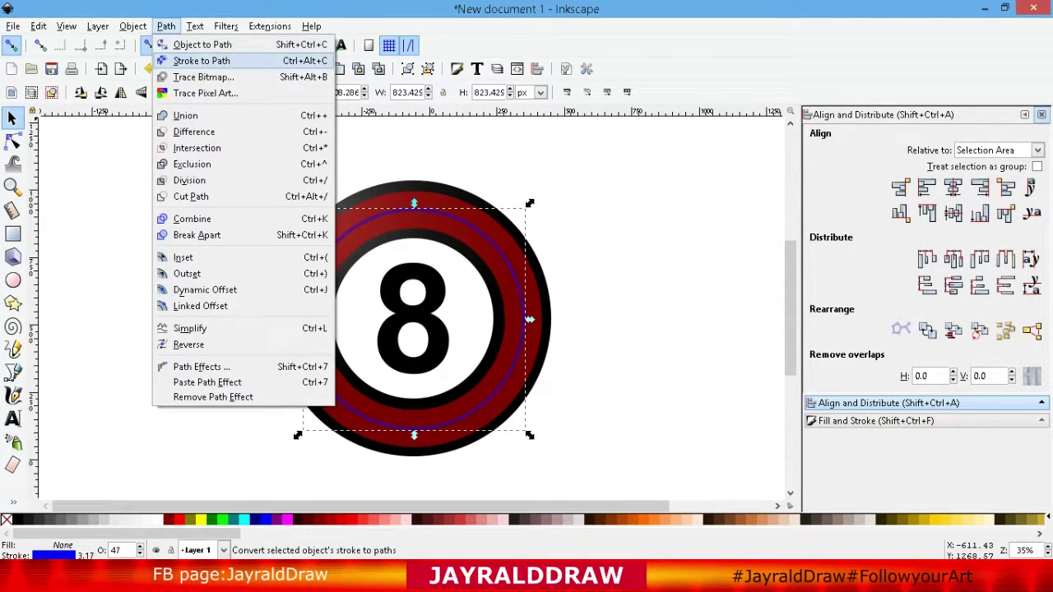
pyautogui.press('Return')
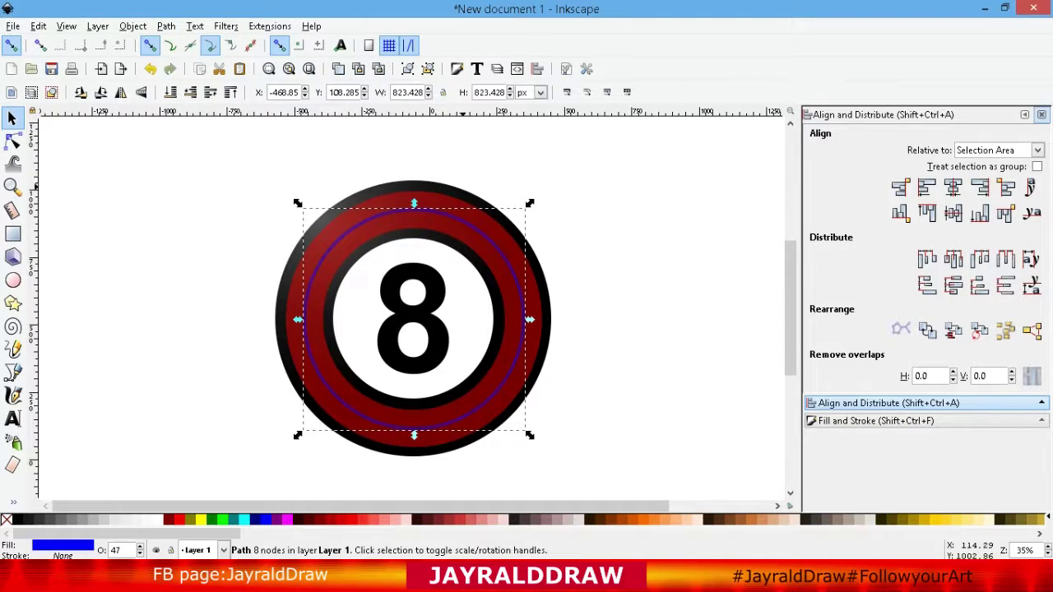
pyautogui.press('shift')
pyautogui.keyDown('shift'); pyautogui.click(443, 194); pyautogui.keyUp('shift')
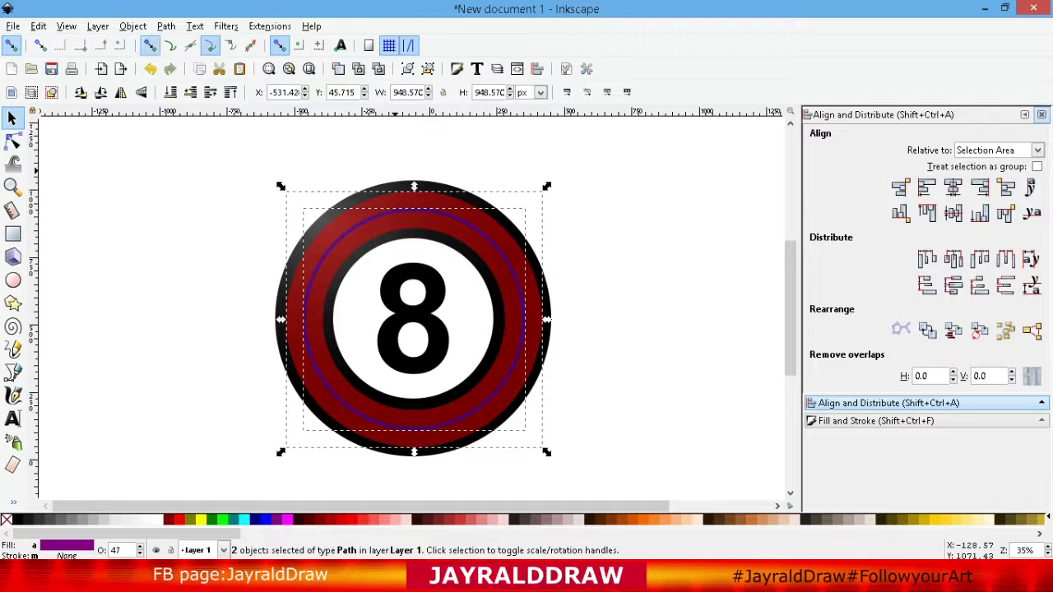
pyautogui.click(165, 25)
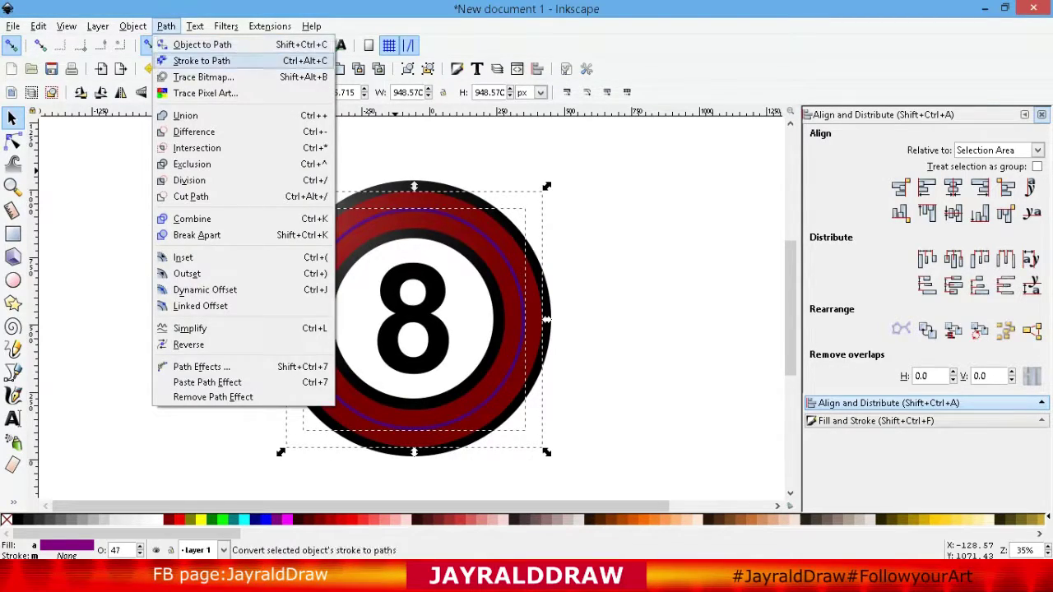
pyautogui.click(176, 132)
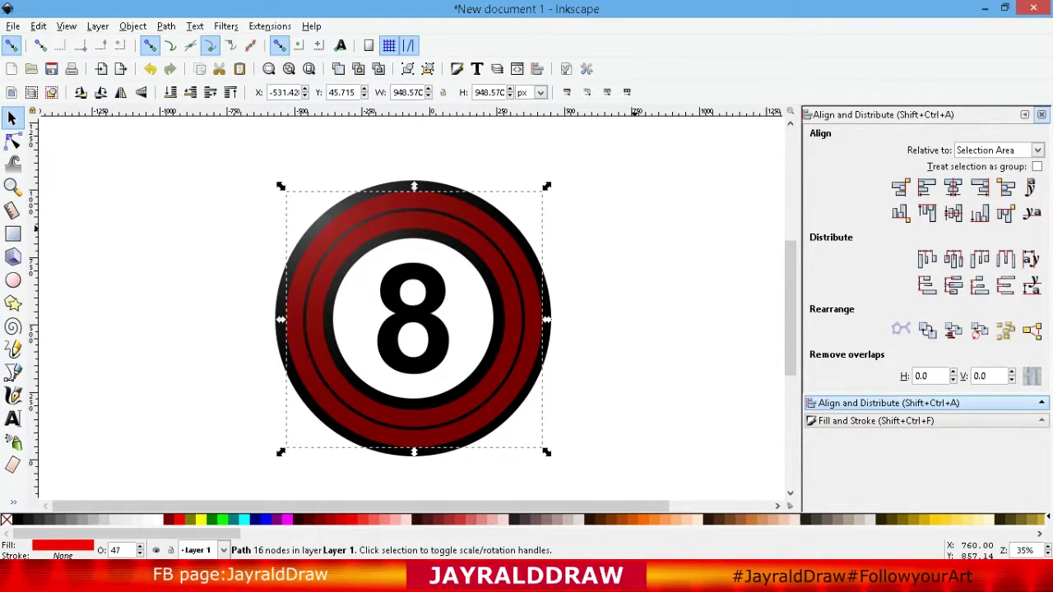
pyautogui.press('Escape')
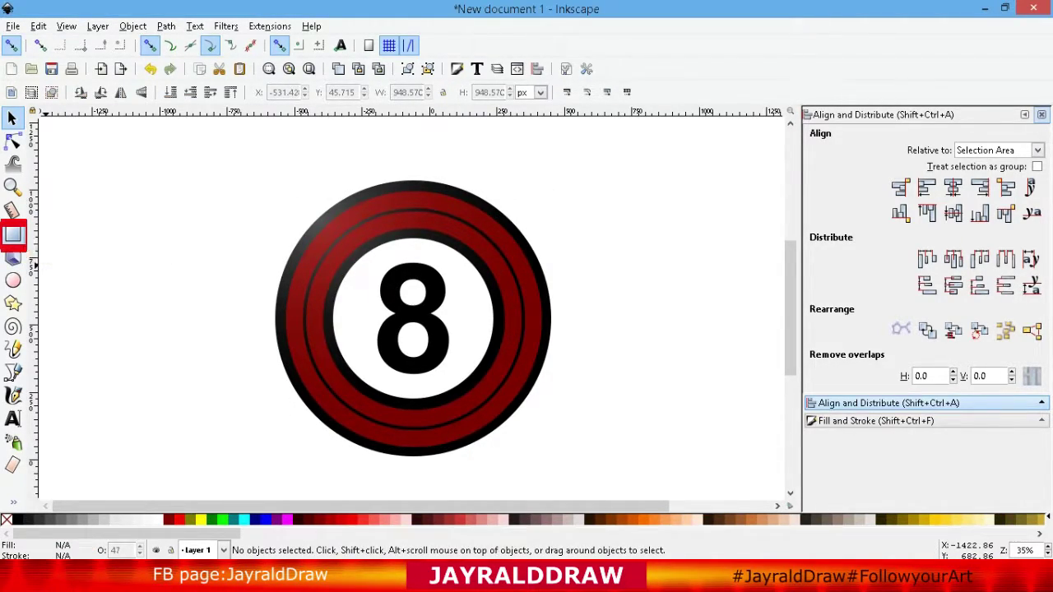
# Draw a square up-left of the 8-ball and fill it blue
pyautogui.click(12, 234)
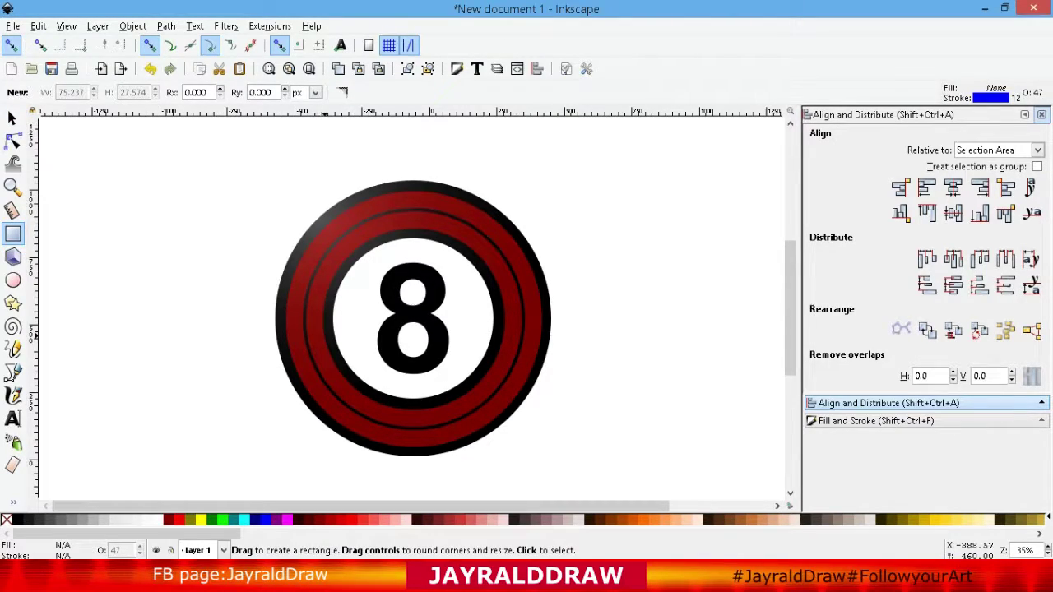
pyautogui.moveTo(264, 243); pyautogui.dragTo(326, 304)
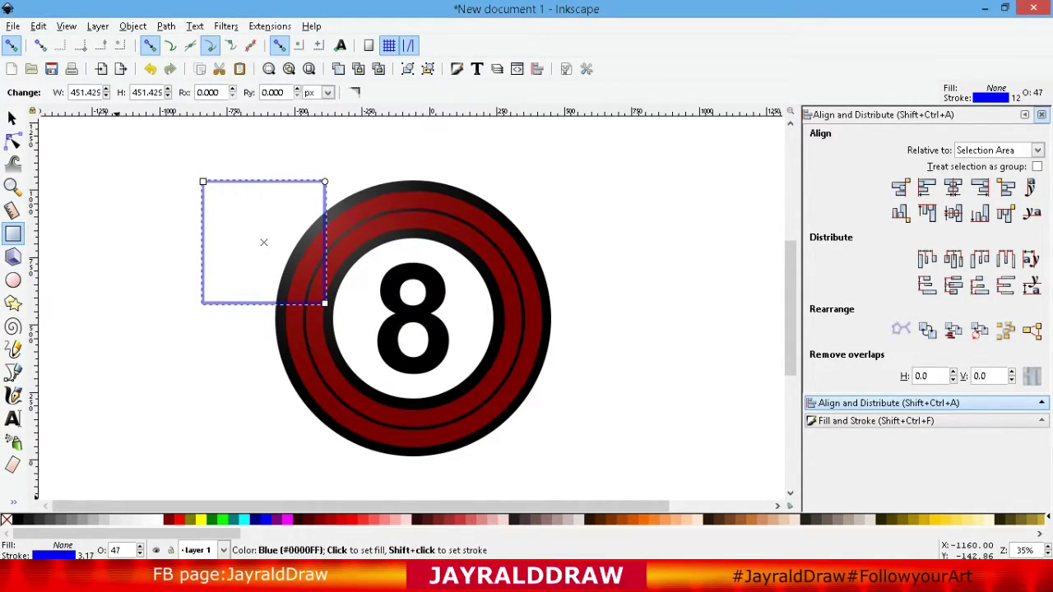
pyautogui.click(265, 519)
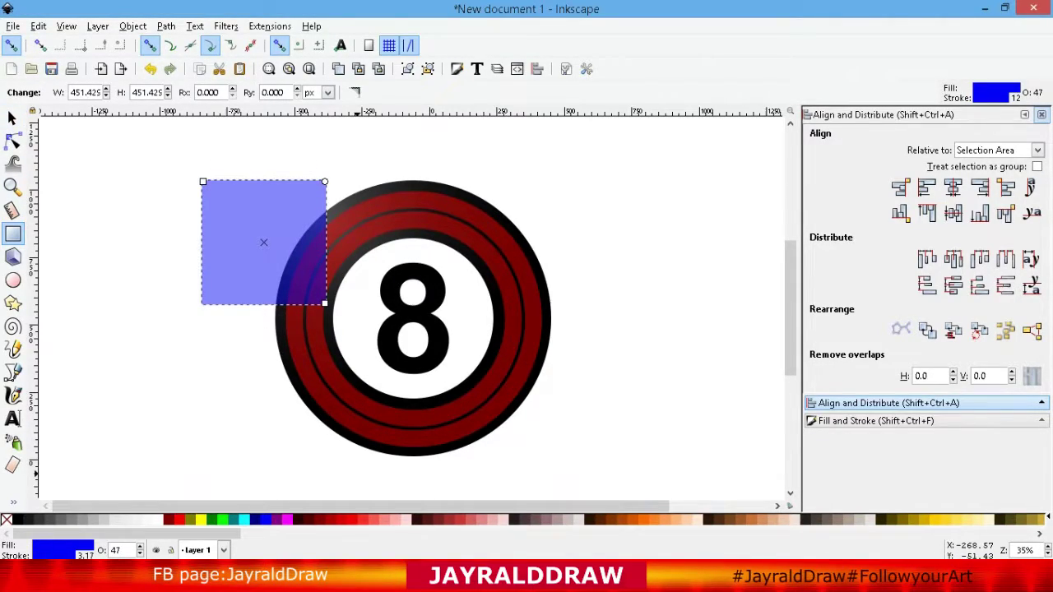
pyautogui.press('shift')
# Remove the square's stroke and move it over the ball's upper-left
pyautogui.click(12, 117)
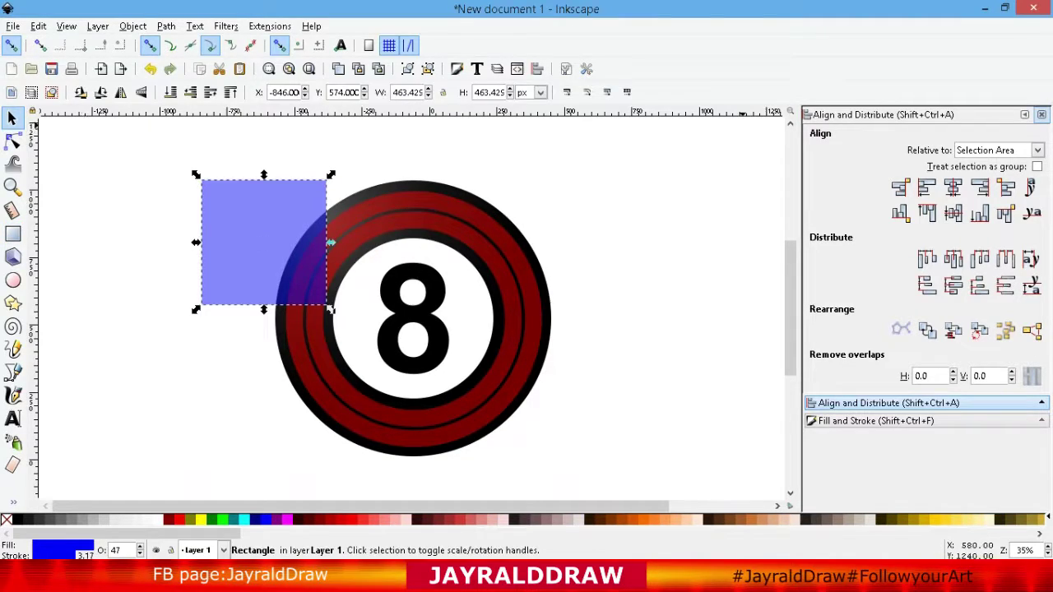
pyautogui.hotkey('shift', 'ctrl', 'f')
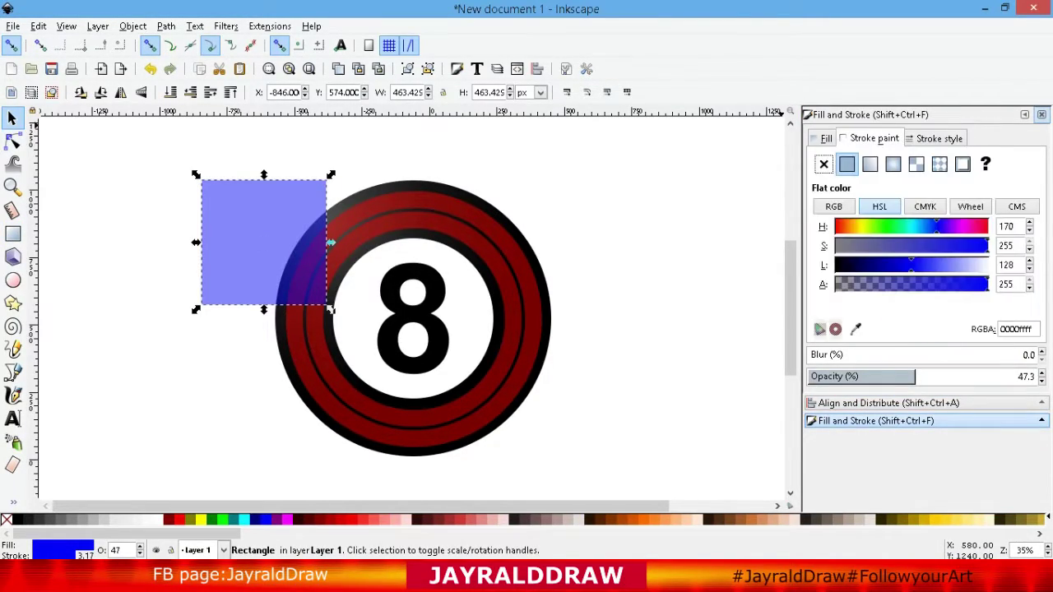
pyautogui.click(823, 164)
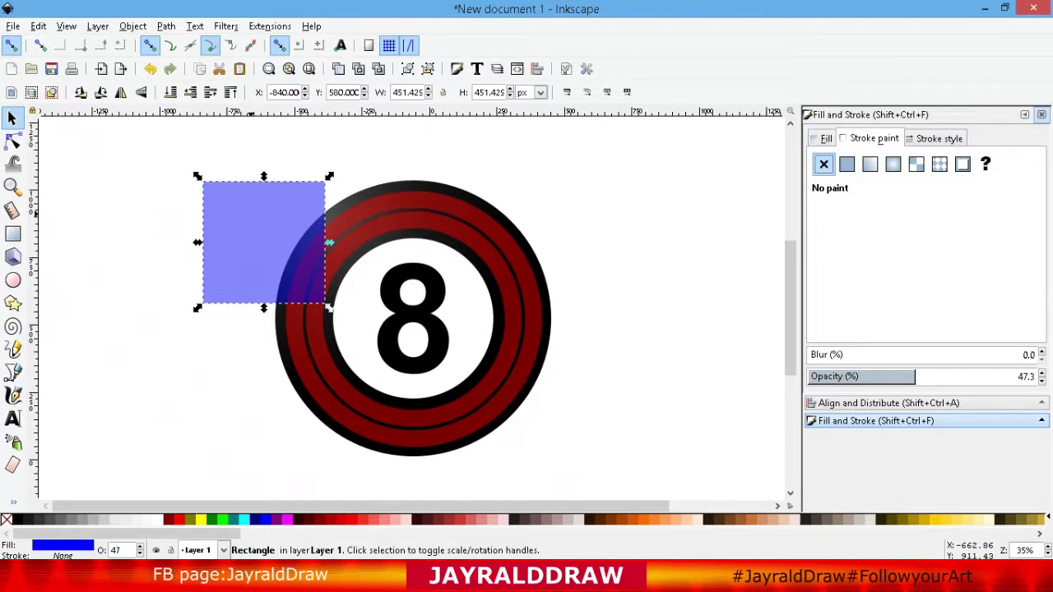
pyautogui.moveTo(263, 243)
pyautogui.mouseDown()
pyautogui.moveTo(337, 259)
pyautogui.moveTo(274, 204)
pyautogui.moveTo(324, 214)
pyautogui.mouseUp()
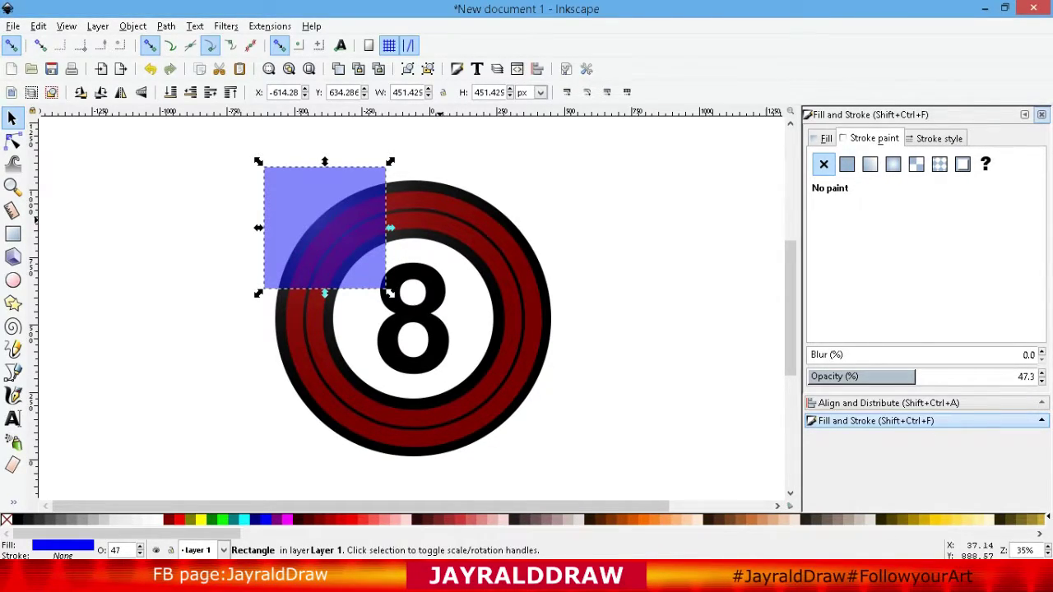
# Intersect the blue square with the red ring path, leaving a 354.111 × 347.611 px red arc
pyautogui.press('Escape')
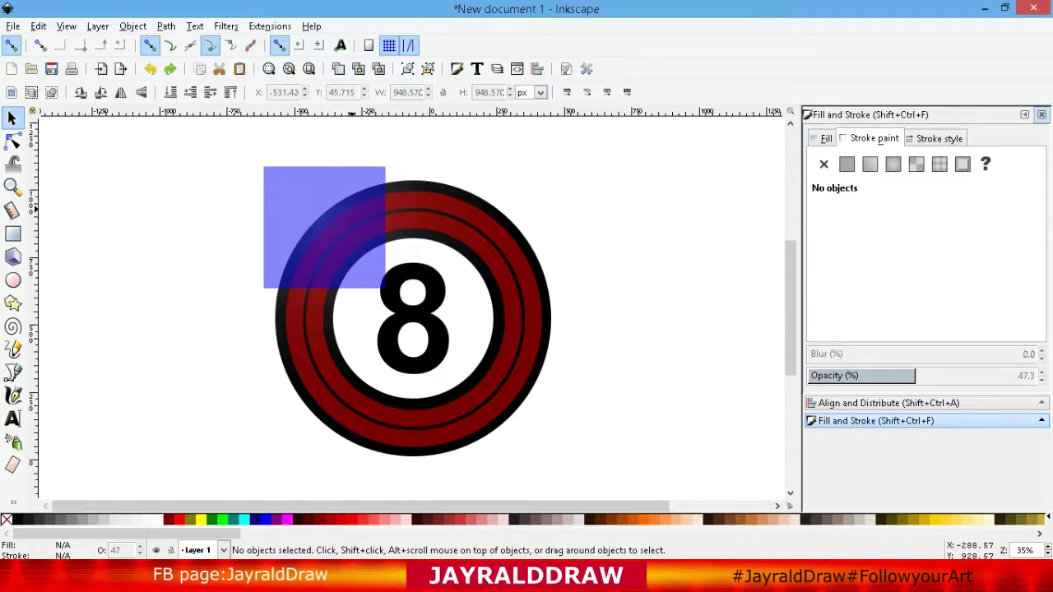
pyautogui.click(352, 209)
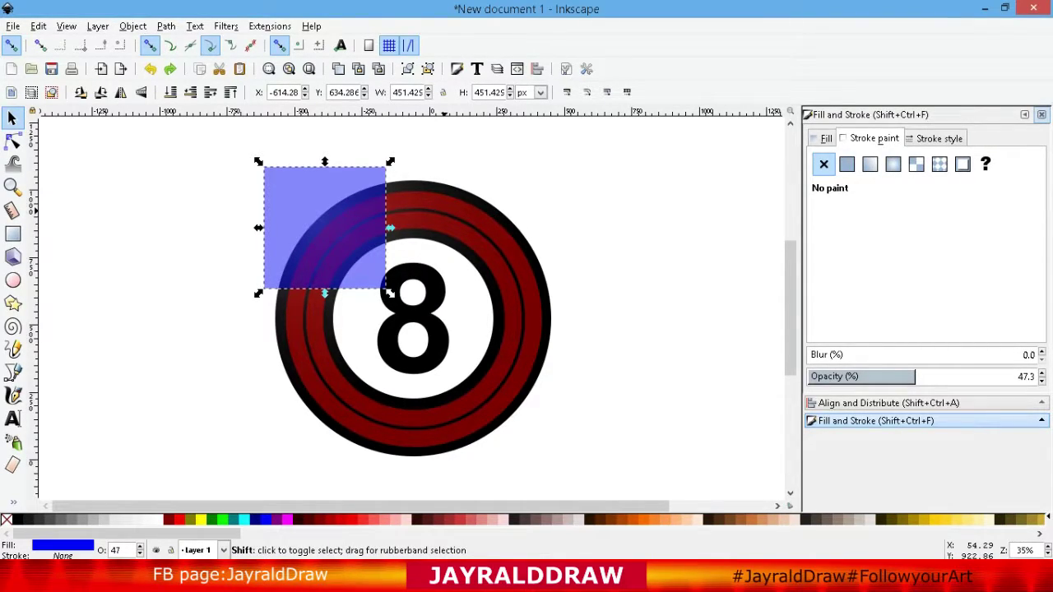
pyautogui.keyDown('shift'); pyautogui.click(447, 207); pyautogui.keyUp('shift')
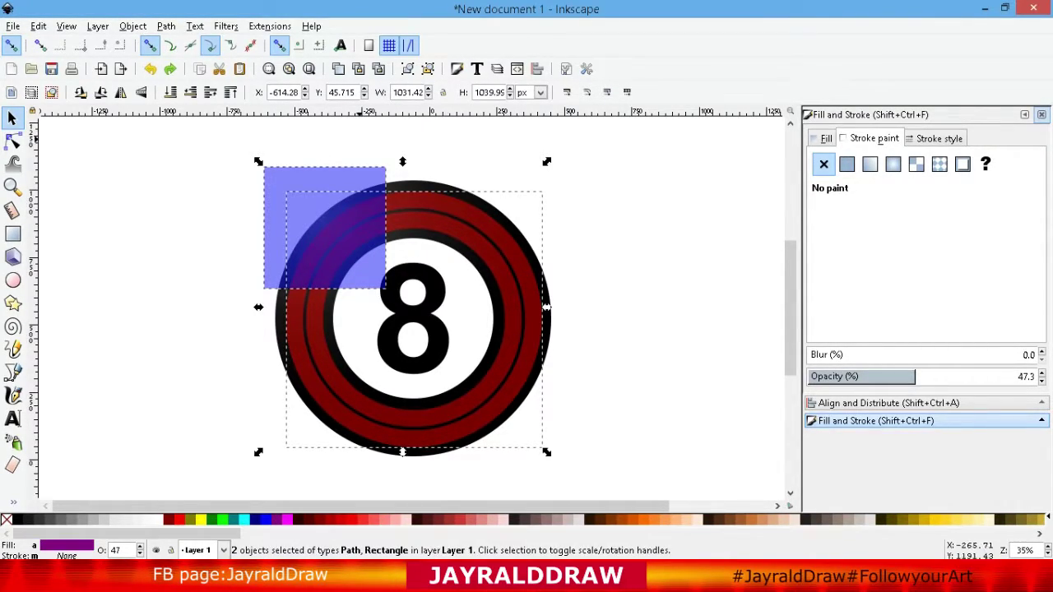
pyautogui.click(166, 27)
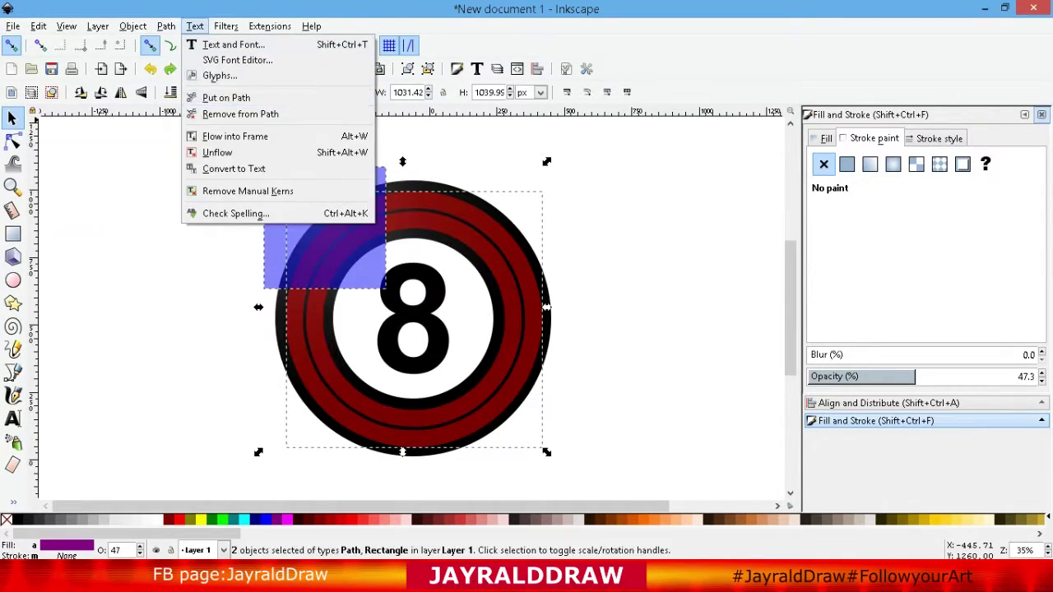
pyautogui.click(196, 147)
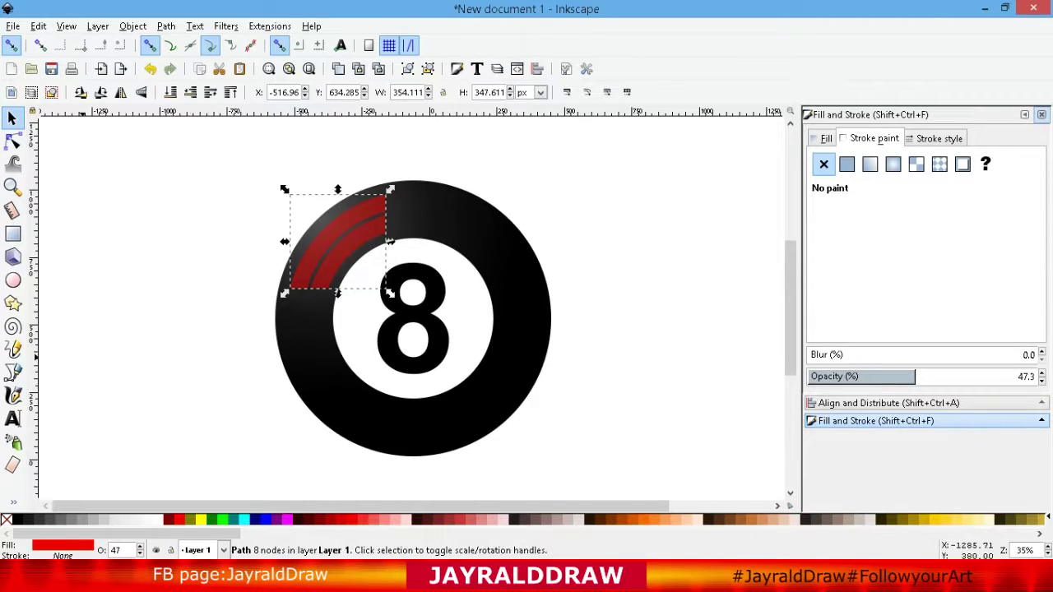
# Draw a tall thin rectangle left of the ball and set its width to 12 px
pyautogui.click(13, 234)
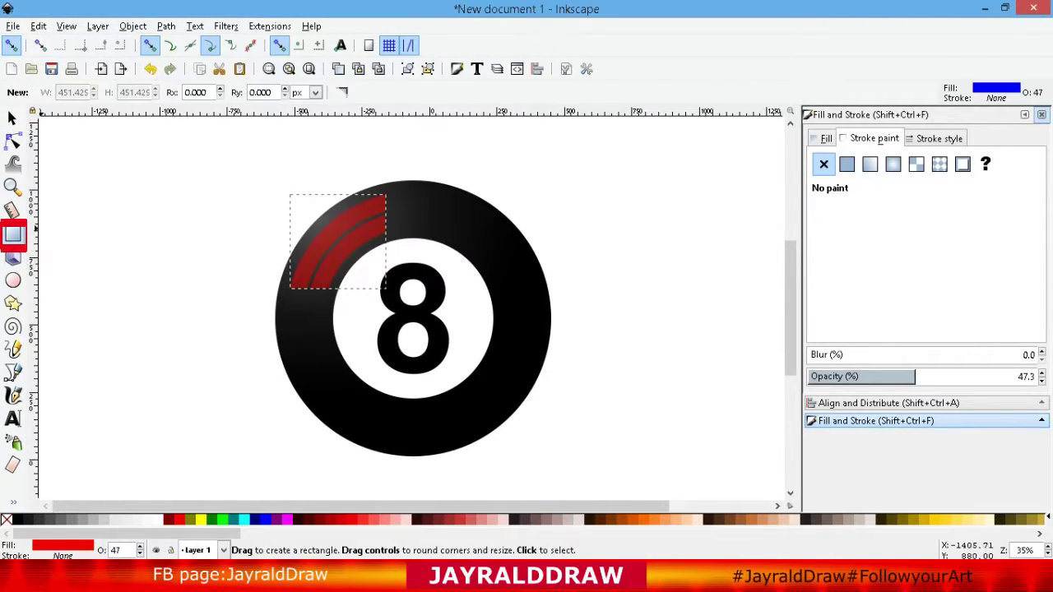
pyautogui.moveTo(141, 166); pyautogui.dragTo(149, 411)
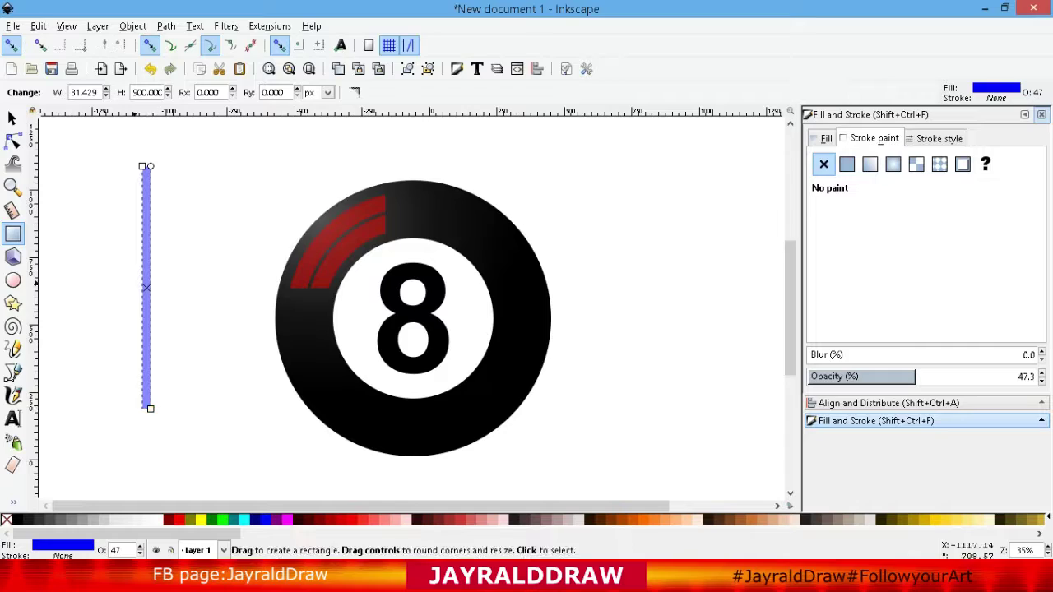
pyautogui.click(11, 118)
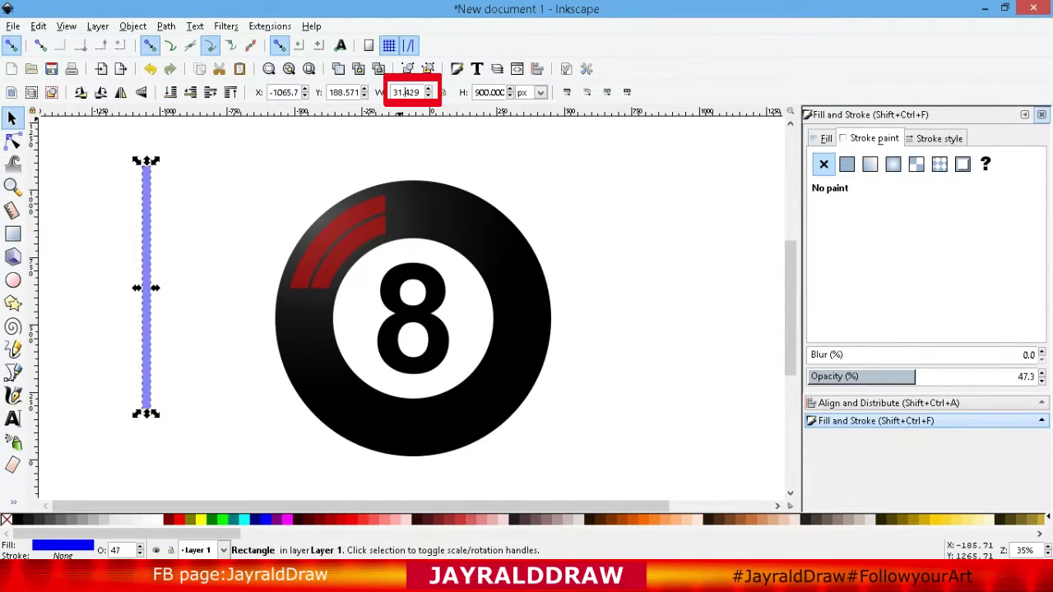
pyautogui.tripleClick(399, 92)
pyautogui.write('12')
pyautogui.press('Return')
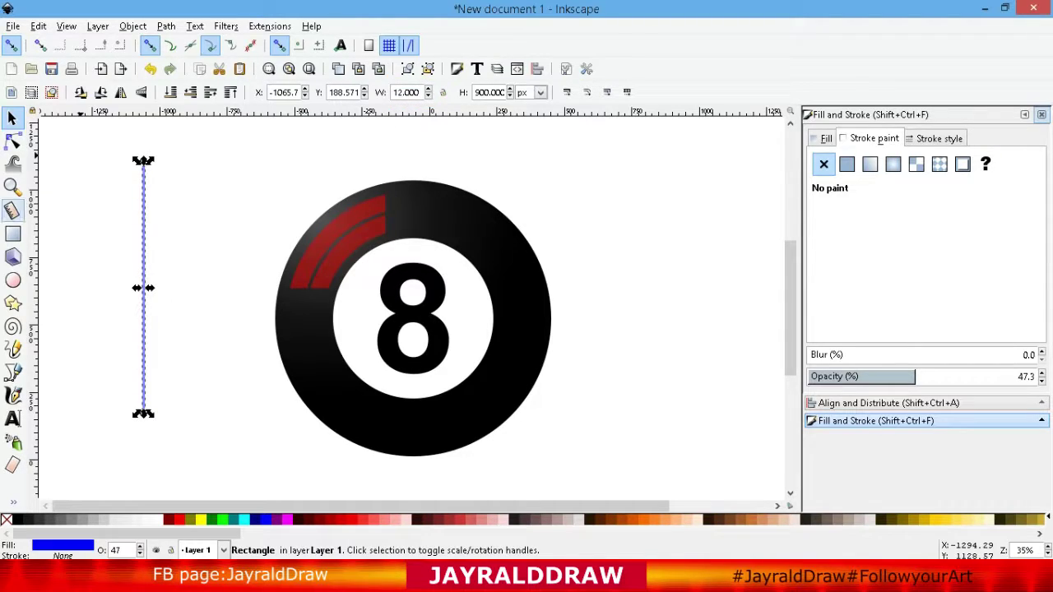
# Rotate the bar to 45° and move it diagonally across the 8-ball
pyautogui.click(143, 288)
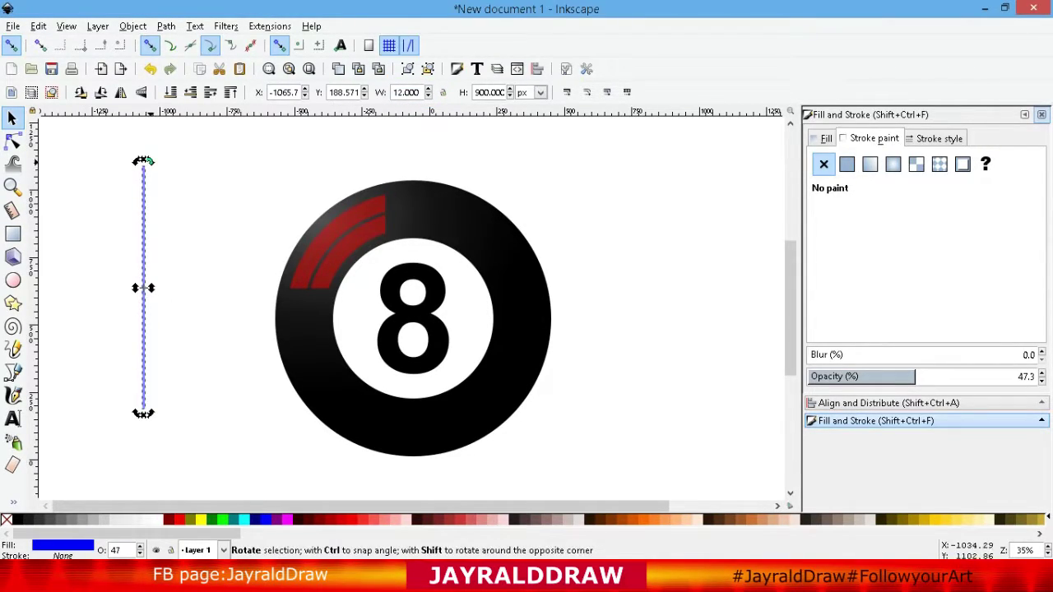
pyautogui.moveTo(136, 160)
pyautogui.mouseDown()
pyautogui.moveTo(53, 207)
pyautogui.moveTo(76, 188)
pyautogui.moveTo(62, 197)
pyautogui.mouseUp()
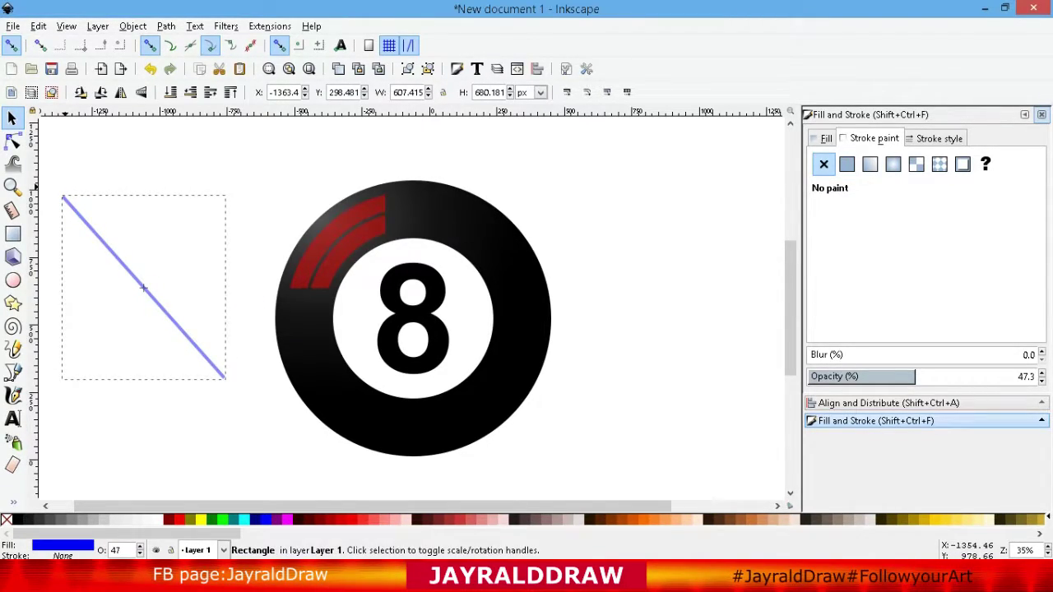
pyautogui.moveTo(63, 197); pyautogui.dragTo(57, 202)
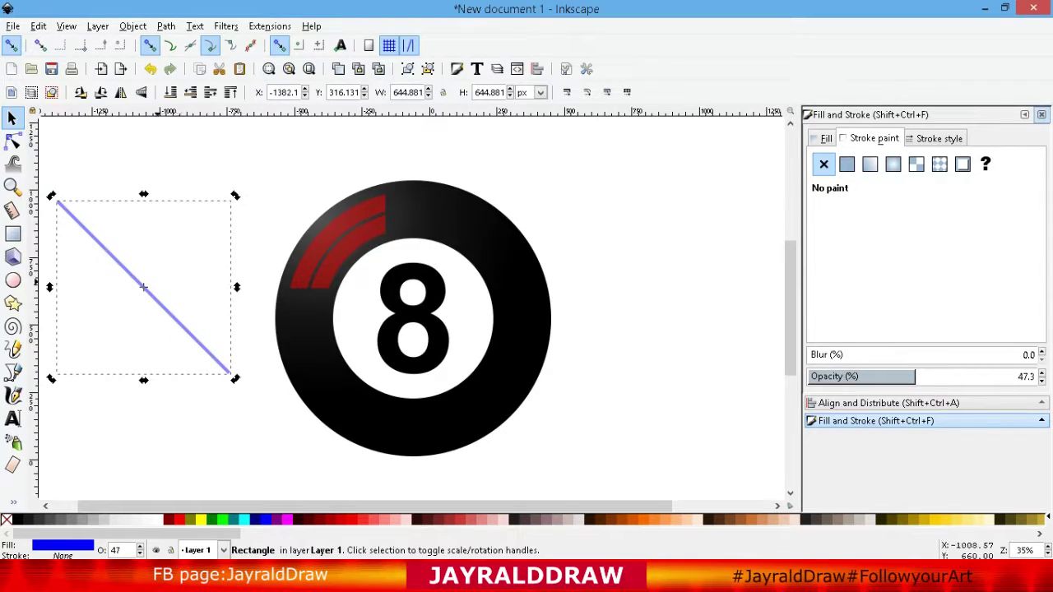
pyautogui.moveTo(143, 287); pyautogui.dragTo(406, 303)
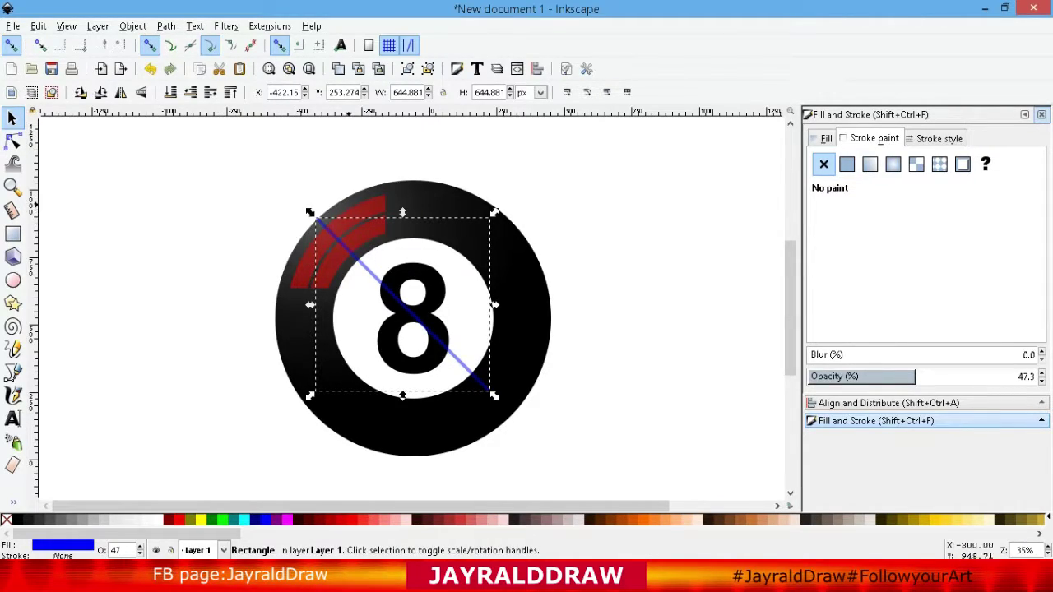
# Select the diagonal blue bar with the red arc piece and cut the arc along the bar
pyautogui.press('shift')
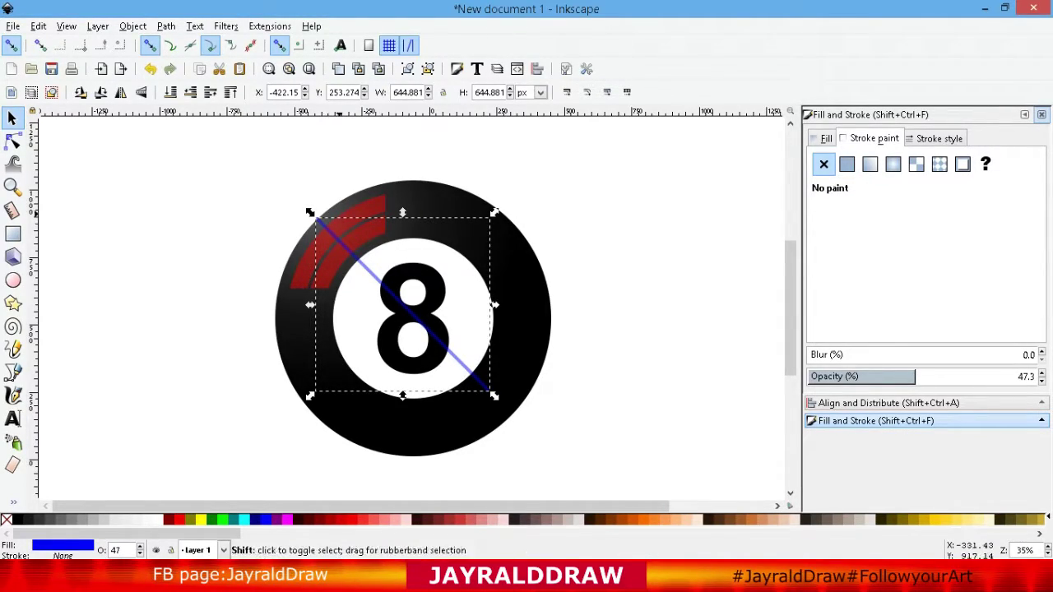
pyautogui.keyDown('shift'); pyautogui.click(366, 213); pyautogui.keyUp('shift')
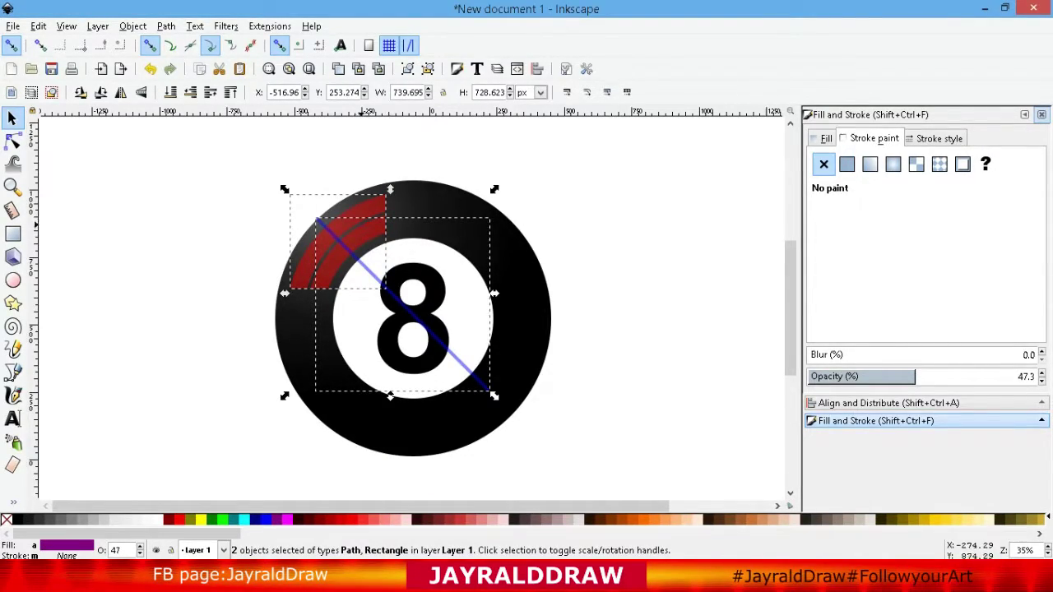
pyautogui.press('Escape')
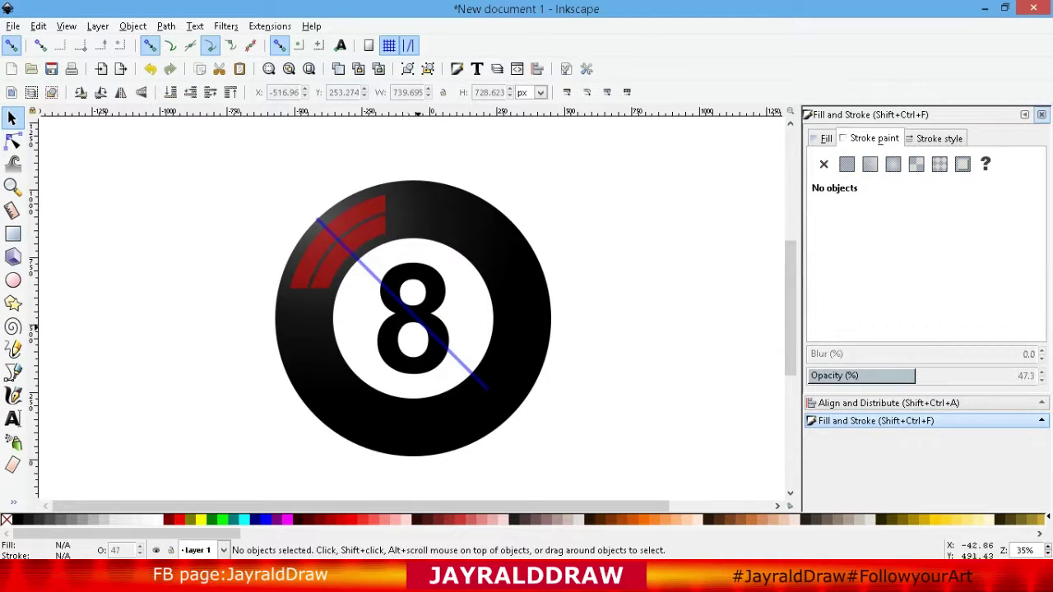
pyautogui.press('Tab')
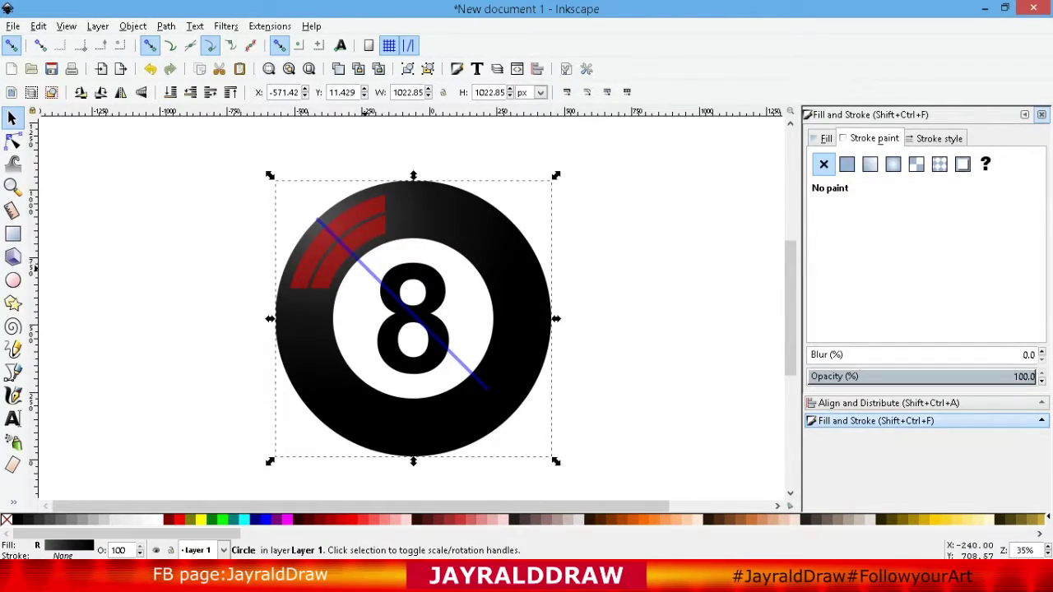
pyautogui.click(378, 226)
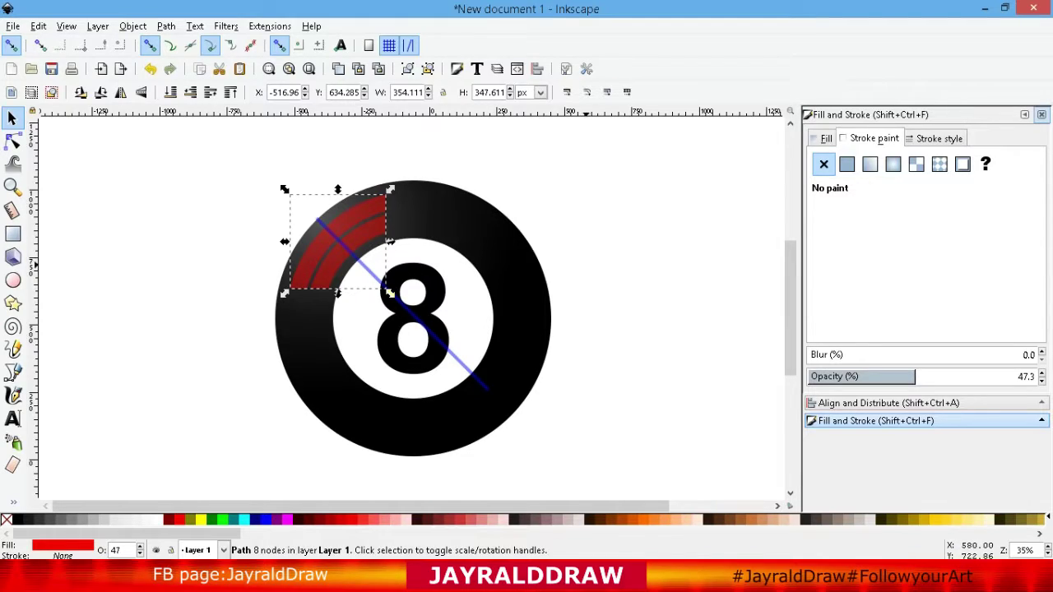
pyautogui.press('Escape')
pyautogui.click(317, 220)
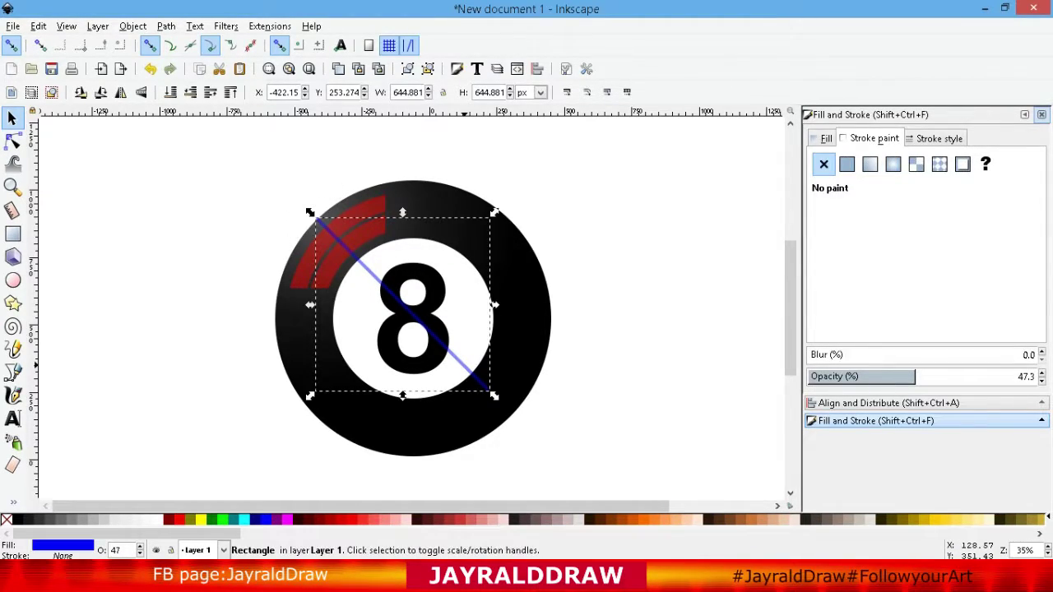
pyautogui.press('shift')
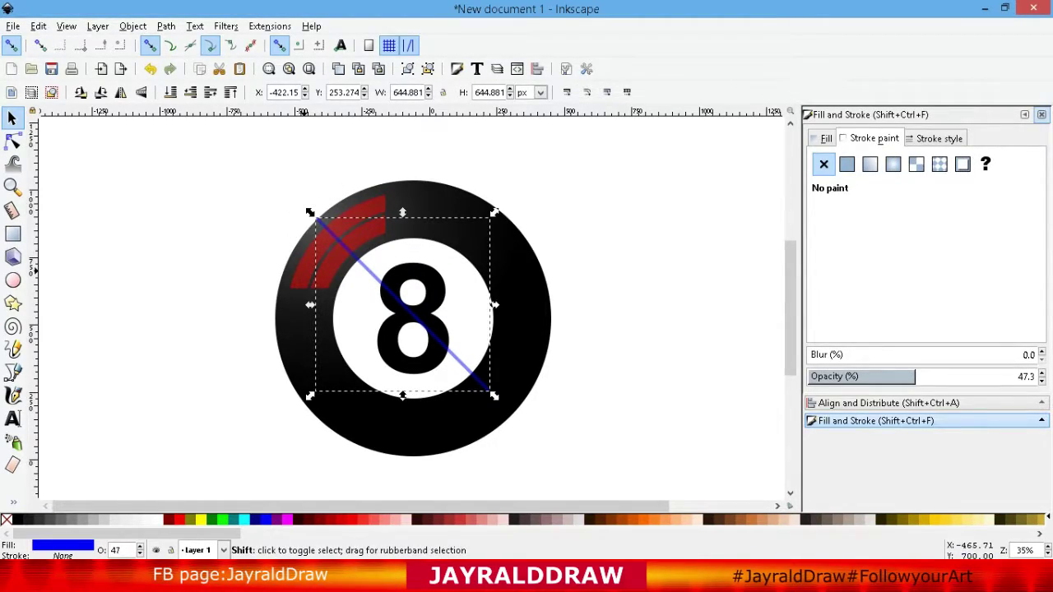
pyautogui.keyDown('shift'); pyautogui.click(309, 214); pyautogui.keyUp('shift')
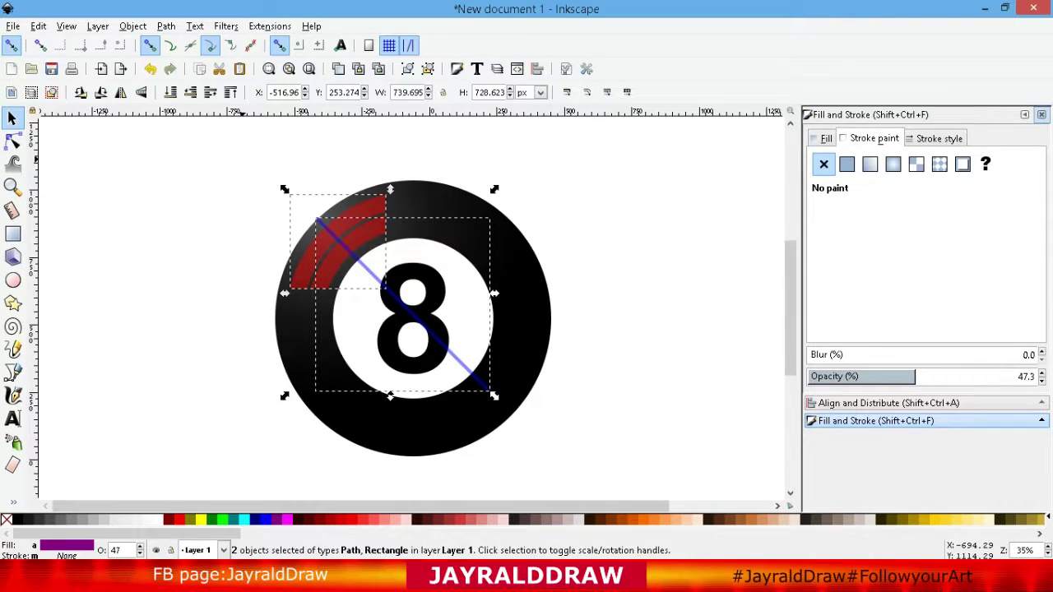
pyautogui.click(166, 26)
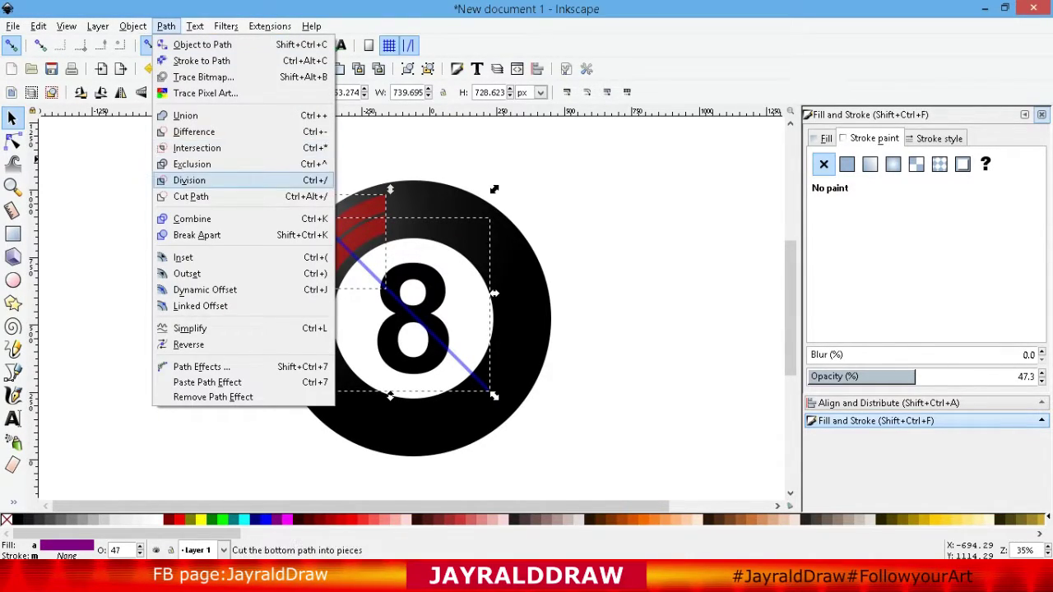
pyautogui.click(194, 132)
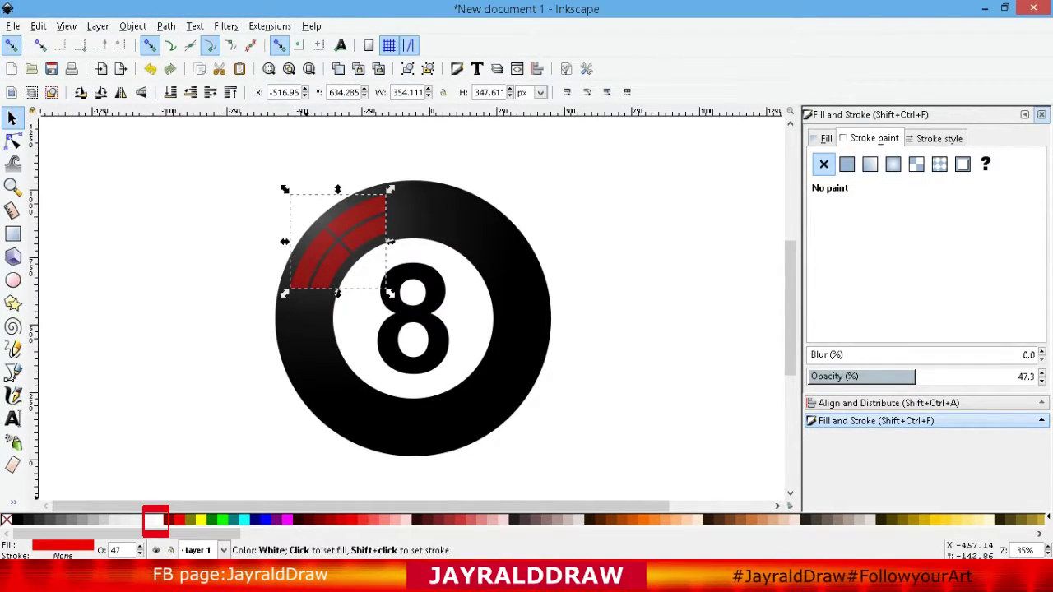
# Make the arc highlight white at 100% opacity
pyautogui.click(155, 522)
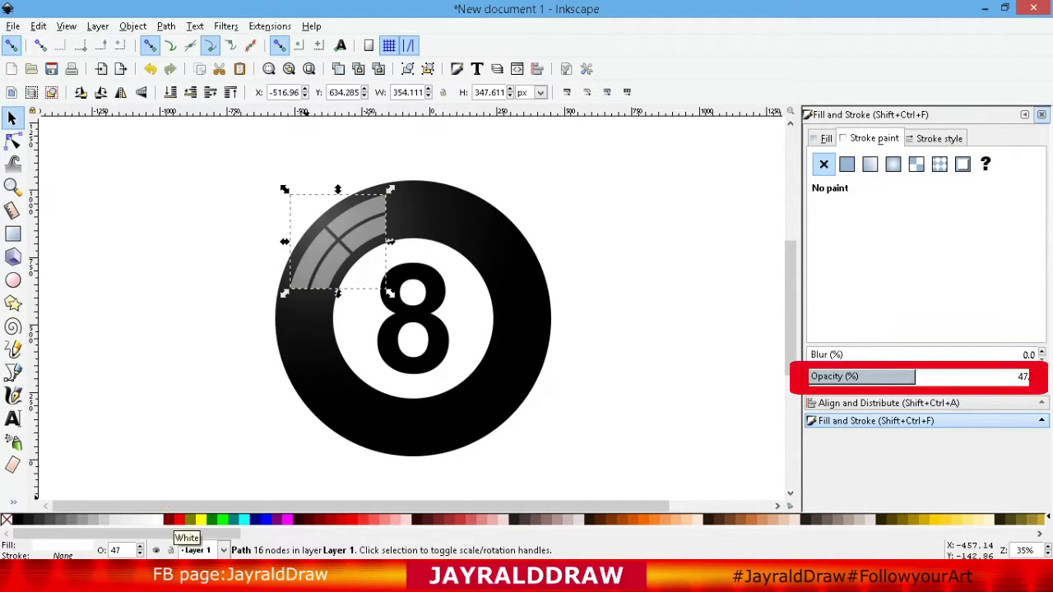
pyautogui.write('100')
pyautogui.press('Return')
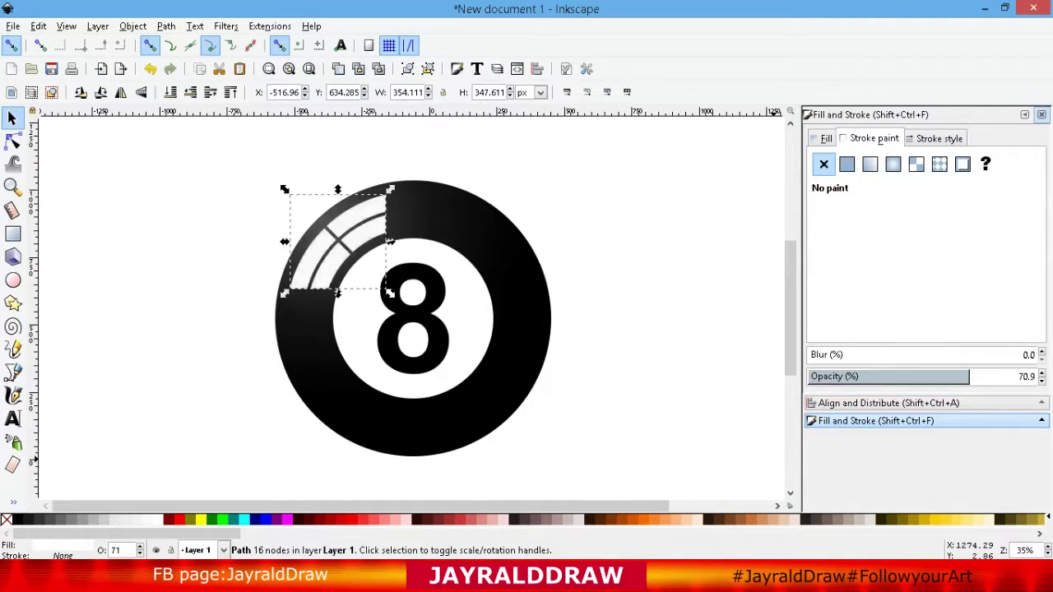
# Blur the highlight to 10% and lower its opacity to 86, then deselect
pyautogui.click(1026, 355)
pyautogui.write('5')
pyautogui.press('Return')
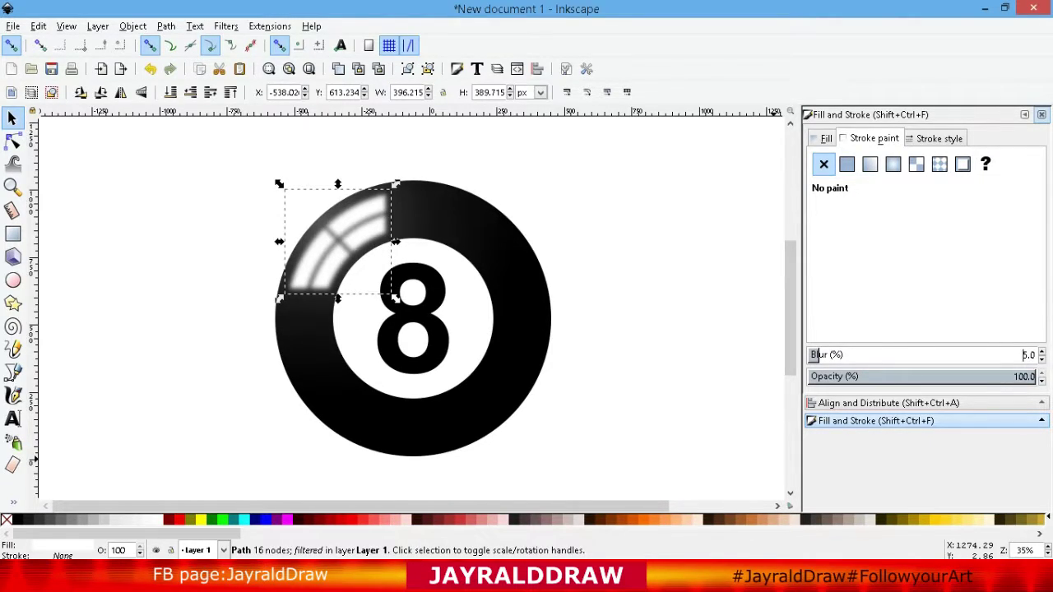
pyautogui.moveTo(818, 355); pyautogui.dragTo(833, 354)
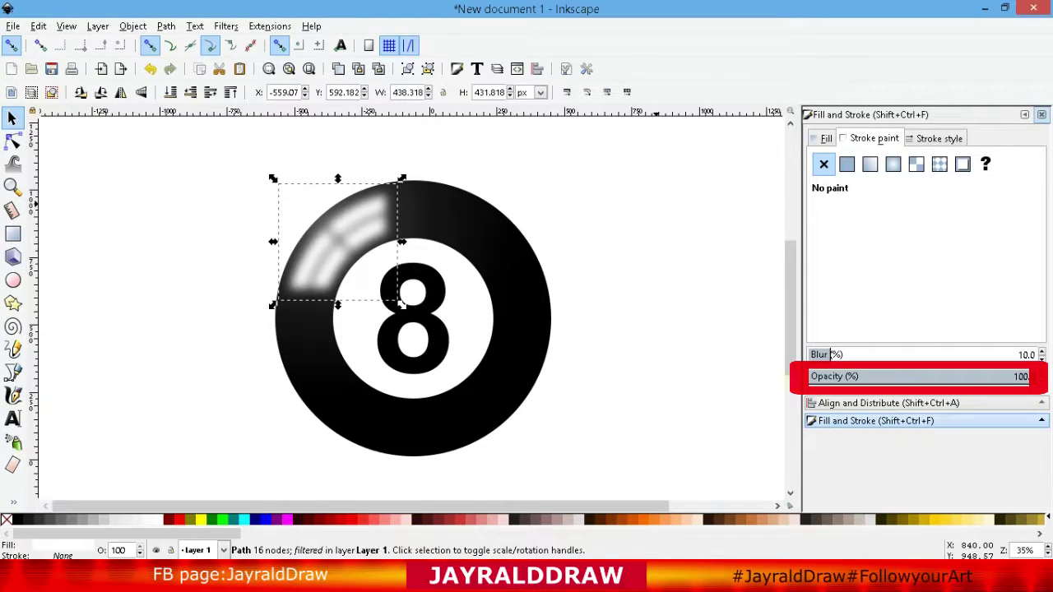
pyautogui.press('Down')
pyautogui.press('Down')
pyautogui.press('Down')
pyautogui.press('Down')
pyautogui.press('Down')
pyautogui.press('Down')
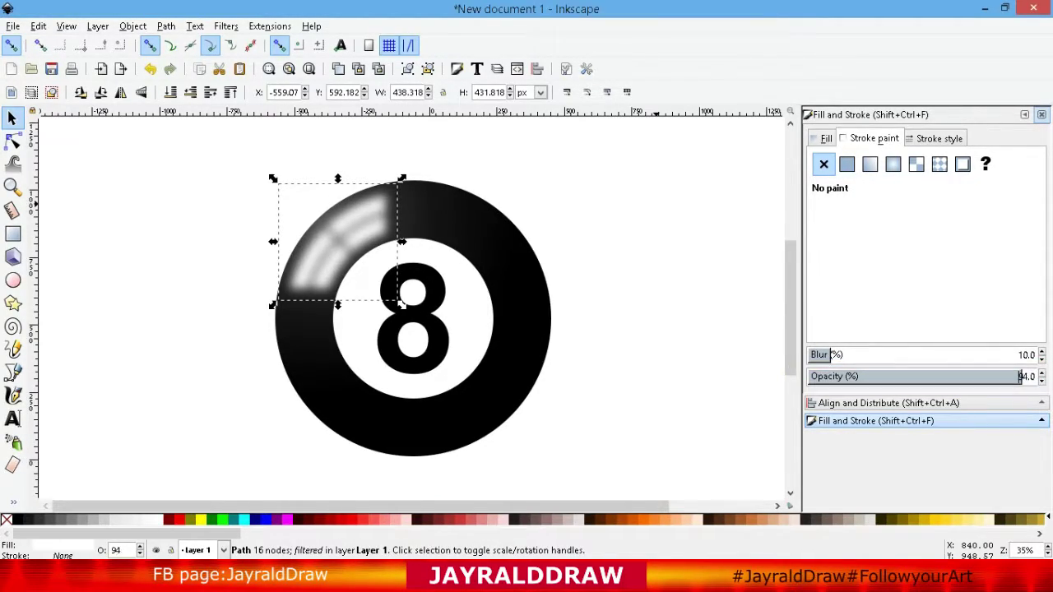
pyautogui.press('Down')
pyautogui.press('Down')
pyautogui.press('Down')
pyautogui.press('Down')
pyautogui.press('Down')
pyautogui.press('Down')
pyautogui.press('Down')
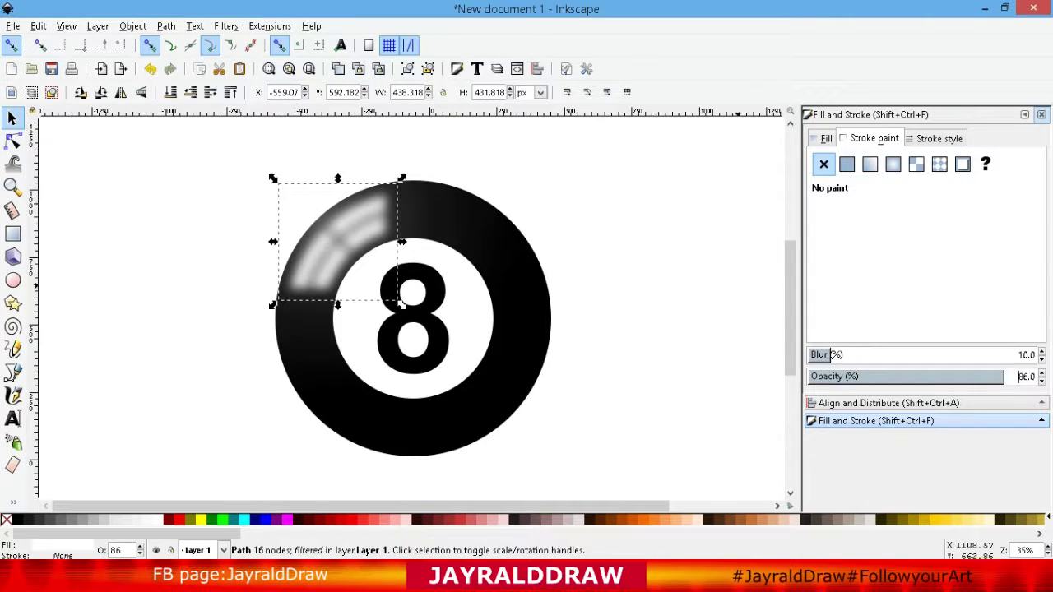
pyautogui.press('Escape')
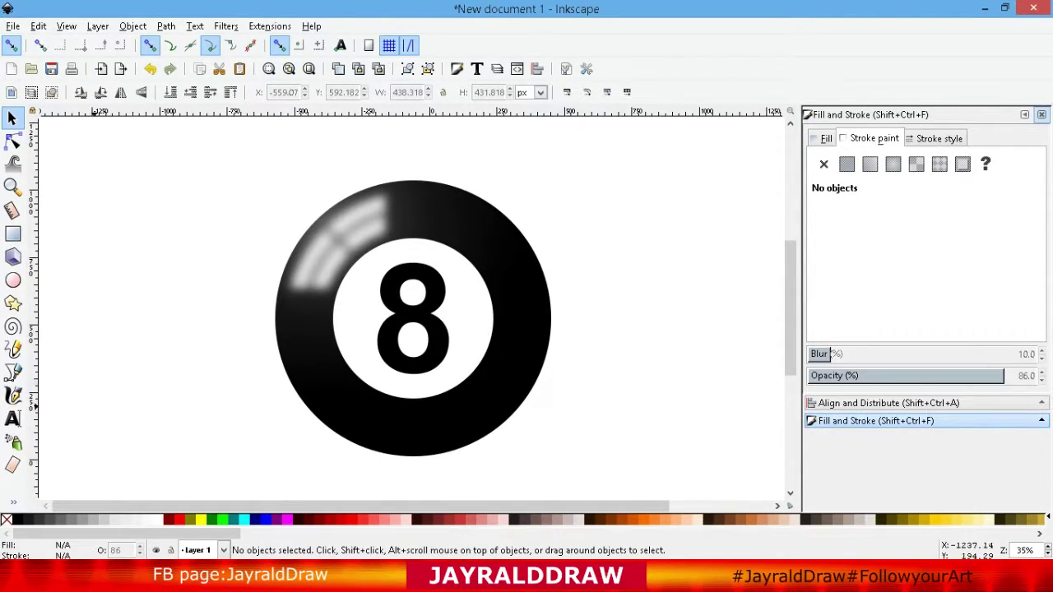
# Draw a flat white ellipse below the 8 and blur it to about 8%
pyautogui.click(12, 280)
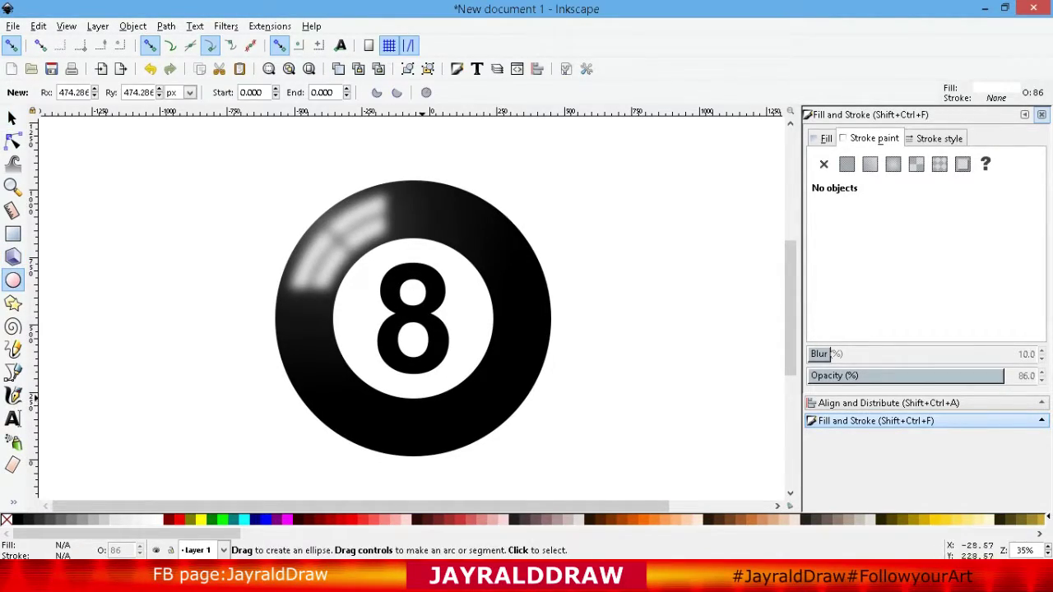
pyautogui.moveTo(342, 364); pyautogui.dragTo(491, 401)
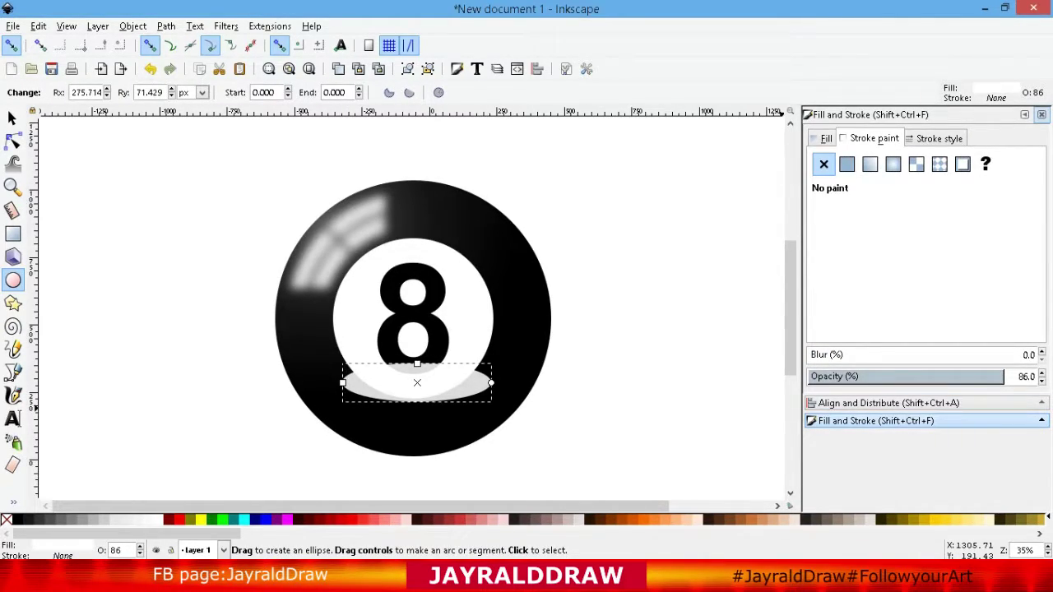
pyautogui.moveTo(809, 354); pyautogui.dragTo(816, 354)
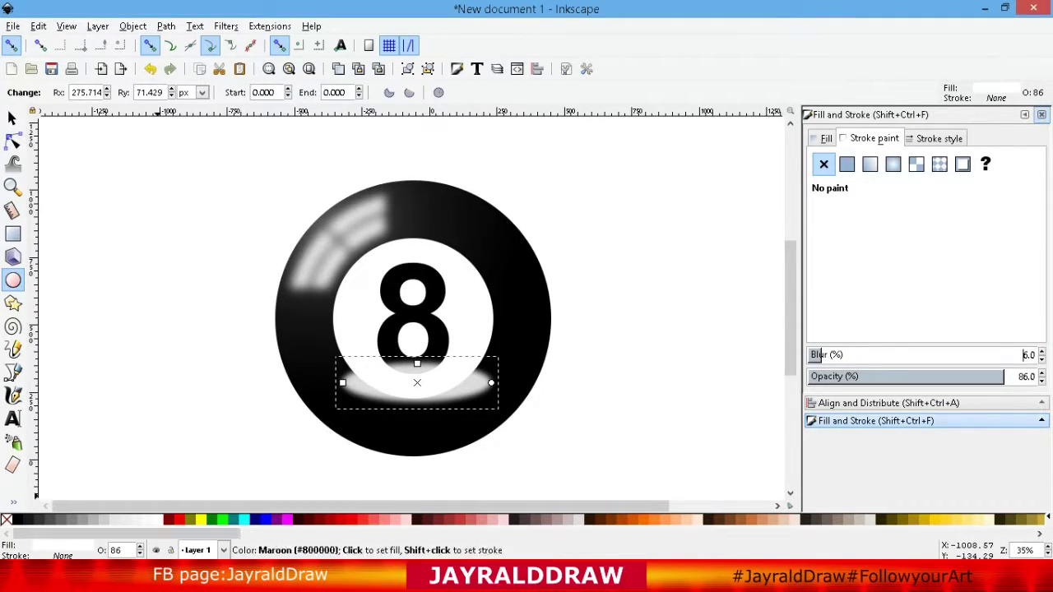
pyautogui.moveTo(818, 354); pyautogui.dragTo(827, 354)
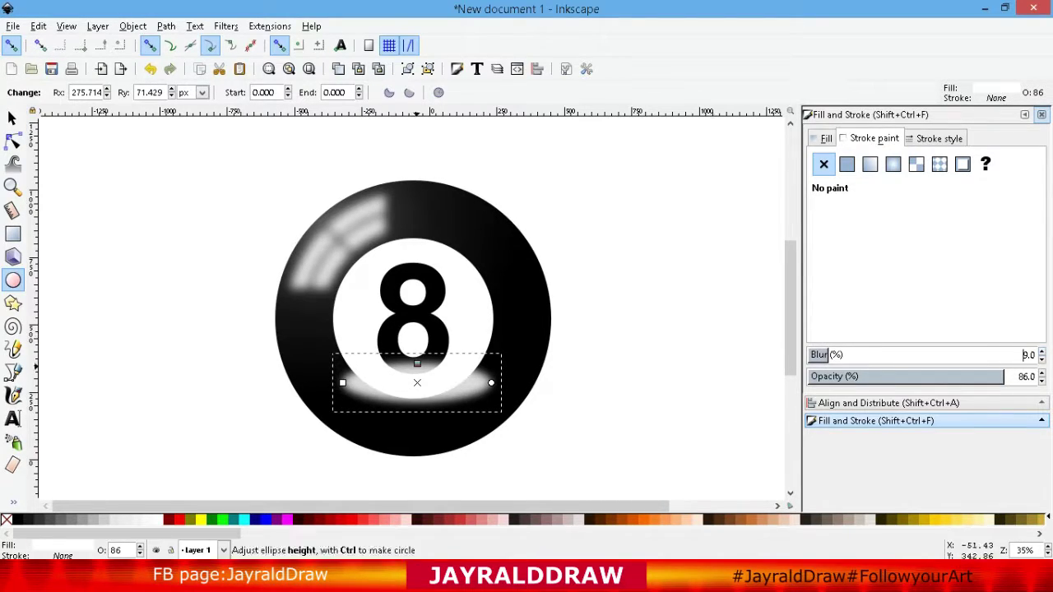
# Rotate the blurred ellipse diagonally and place it on the ball's lower-right edge
pyautogui.press('s')
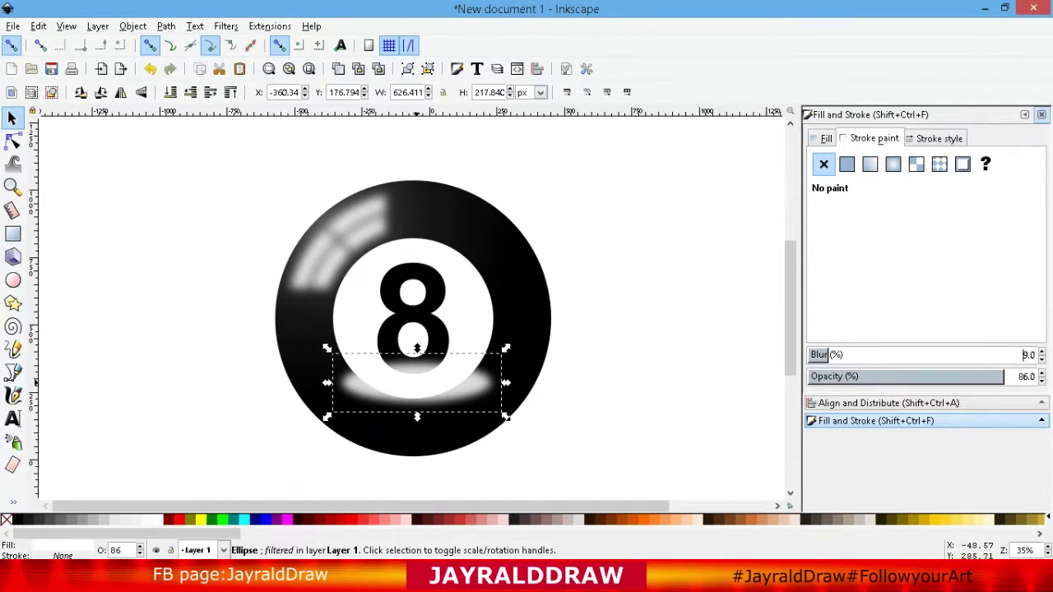
pyautogui.moveTo(414, 380)
pyautogui.mouseDown()
pyautogui.moveTo(476, 386)
pyautogui.moveTo(475, 362)
pyautogui.mouseUp()
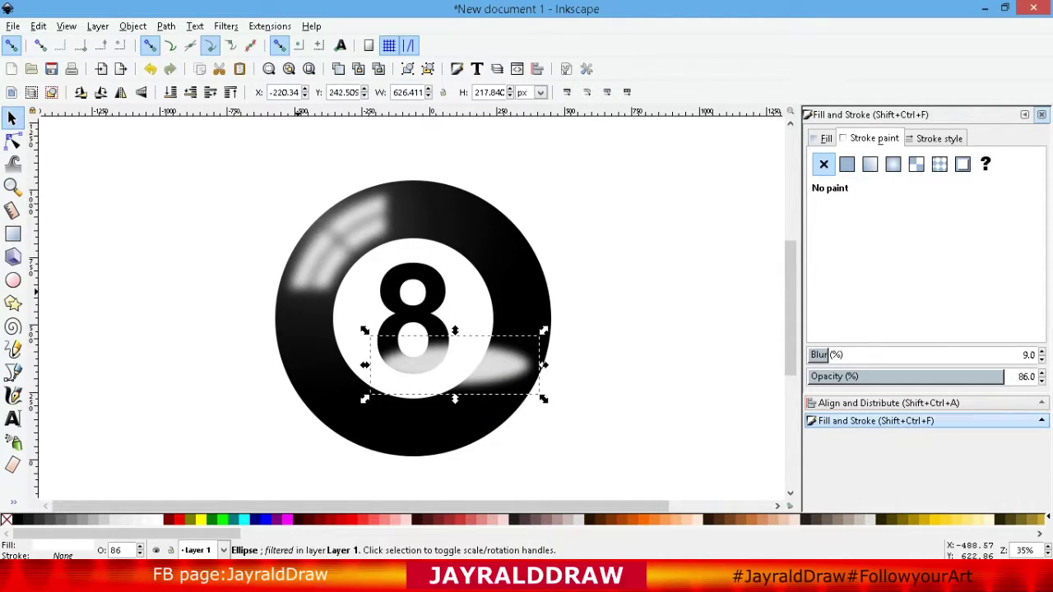
pyautogui.click(475, 362)
pyautogui.moveTo(543, 399); pyautogui.dragTo(490, 453)
pyautogui.moveTo(429, 279); pyautogui.dragTo(380, 415)
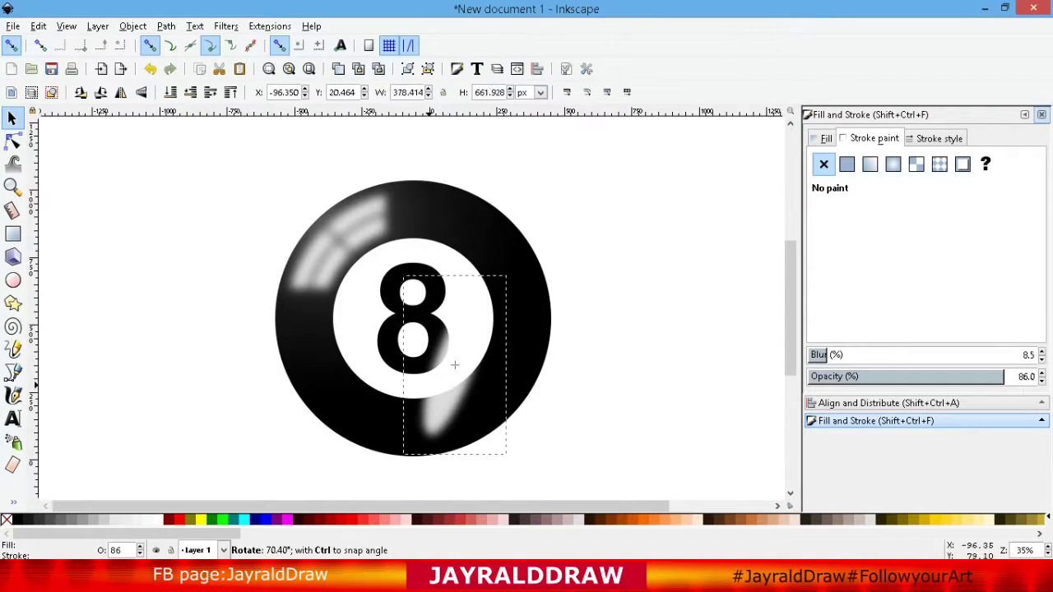
pyautogui.moveTo(381, 279); pyautogui.dragTo(526, 279)
pyautogui.moveTo(455, 365); pyautogui.dragTo(502, 383)
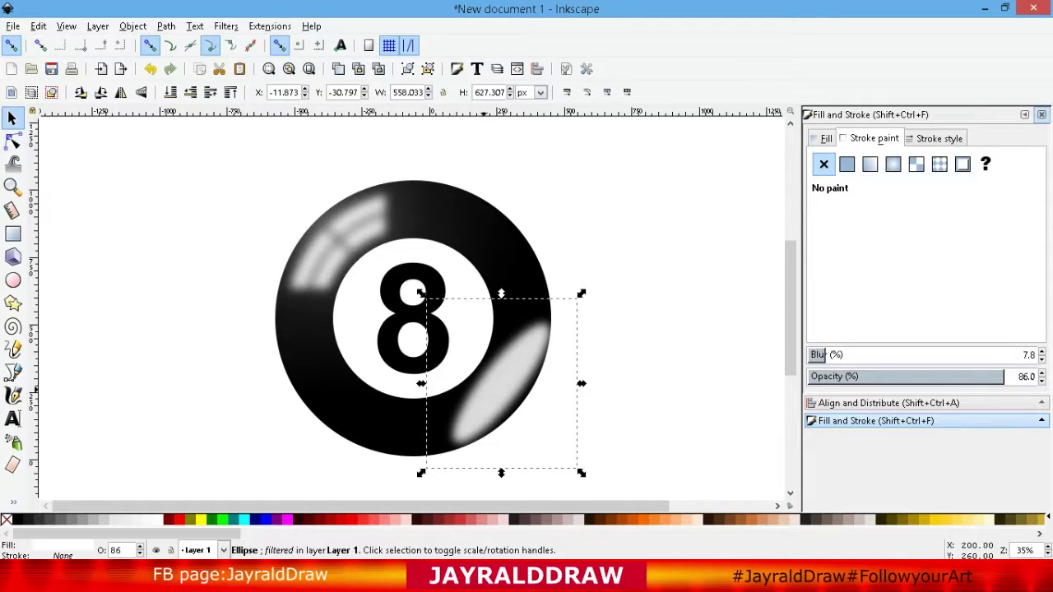
pyautogui.moveTo(420, 293); pyautogui.dragTo(415, 285)
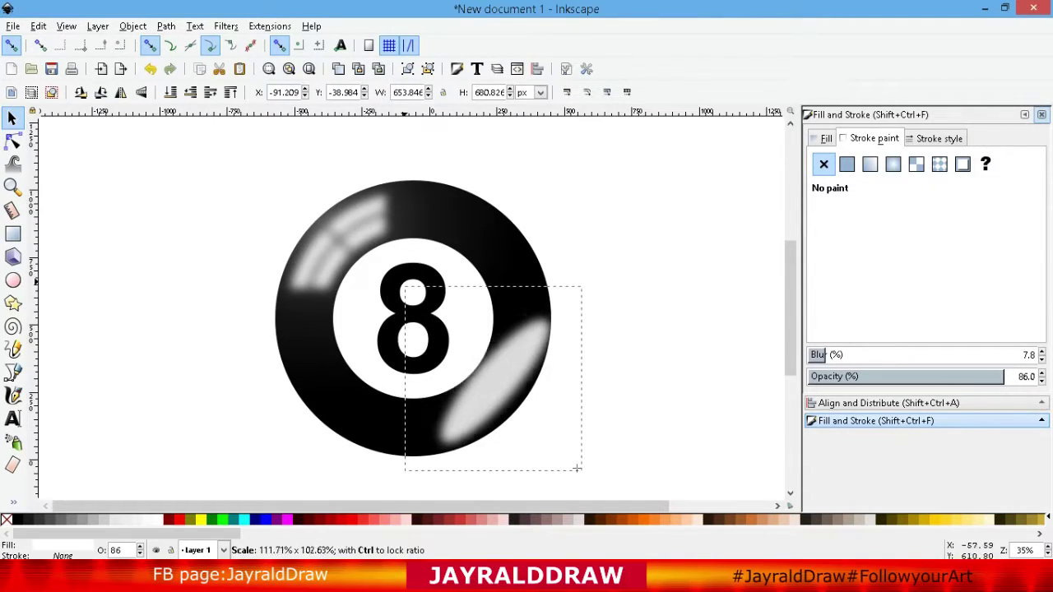
pyautogui.moveTo(576, 468); pyautogui.dragTo(581, 470)
# Shrink the highlight and shift it up and right, rotating it slightly
pyautogui.click(494, 381)
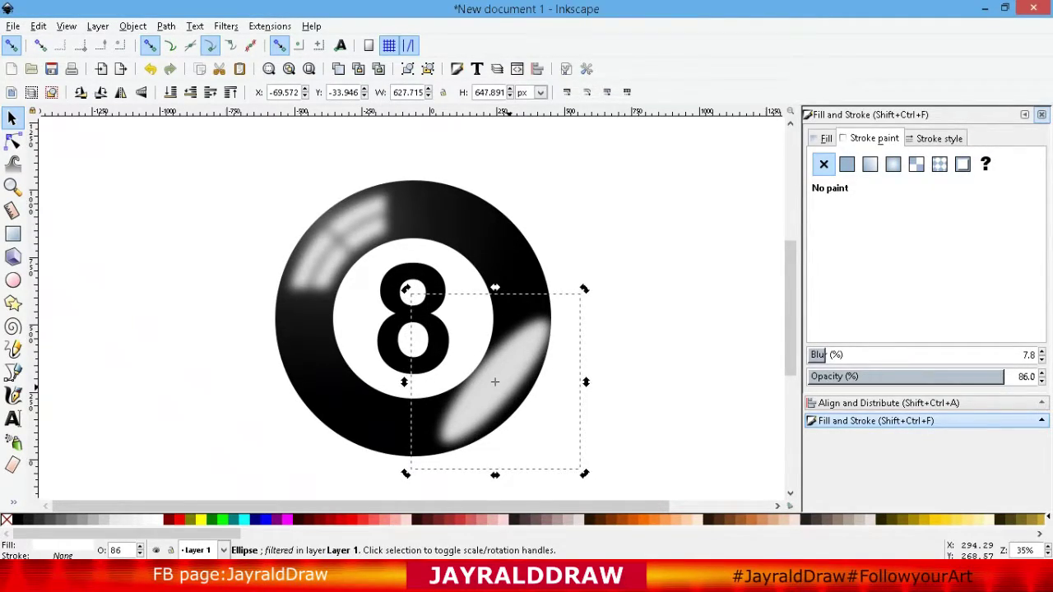
pyautogui.click(494, 382)
pyautogui.moveTo(583, 289); pyautogui.dragTo(550, 359)
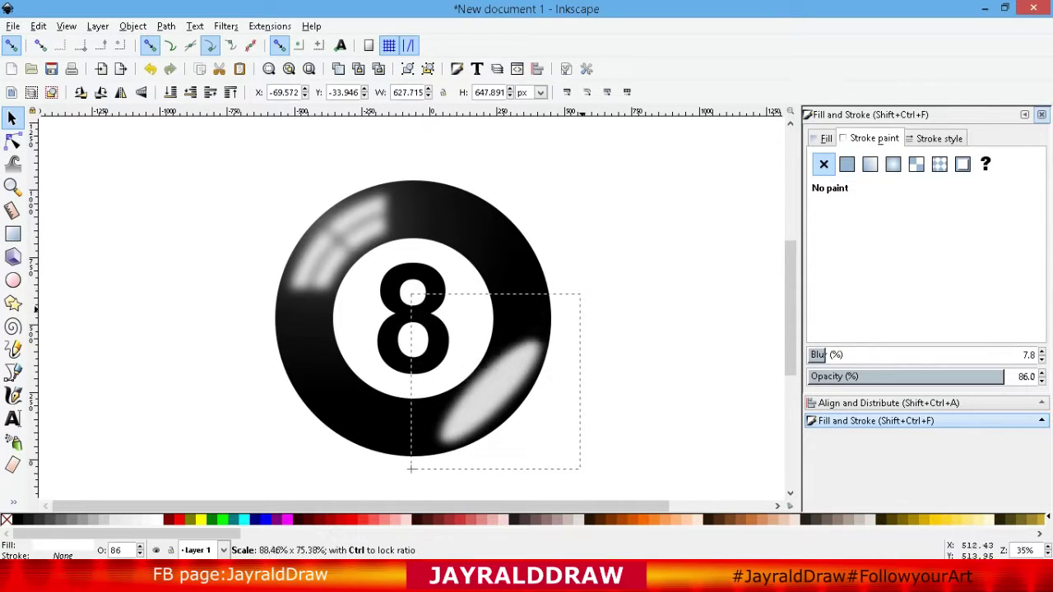
pyautogui.moveTo(504, 405); pyautogui.dragTo(520, 390)
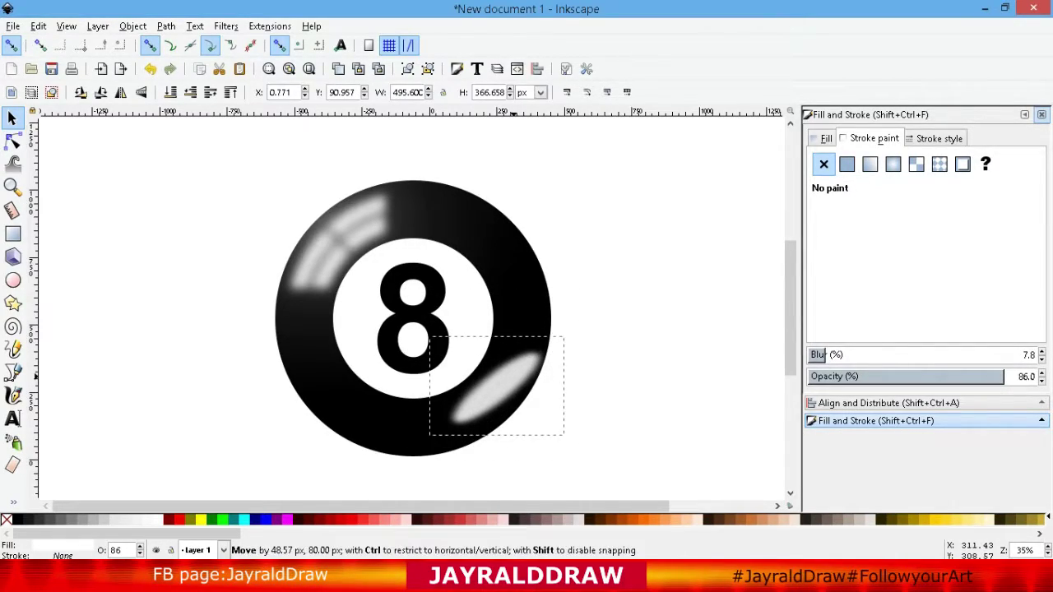
pyautogui.click(520, 390)
pyautogui.moveTo(569, 338); pyautogui.dragTo(575, 347)
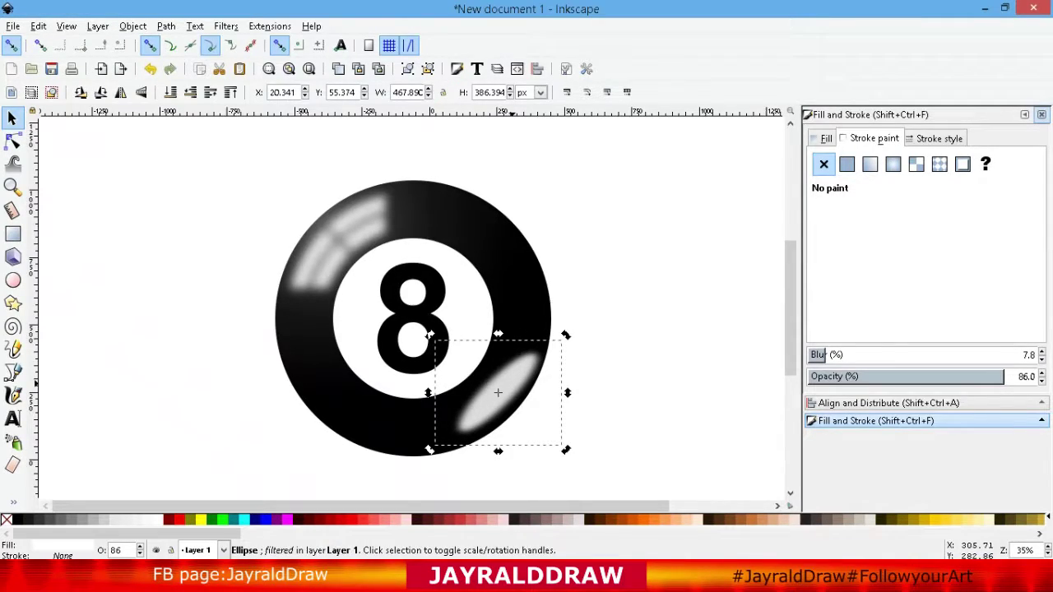
pyautogui.moveTo(521, 394); pyautogui.dragTo(526, 388)
# Fine-tune the highlight's rotation and position, then enlarge it slightly
pyautogui.click(526, 388)
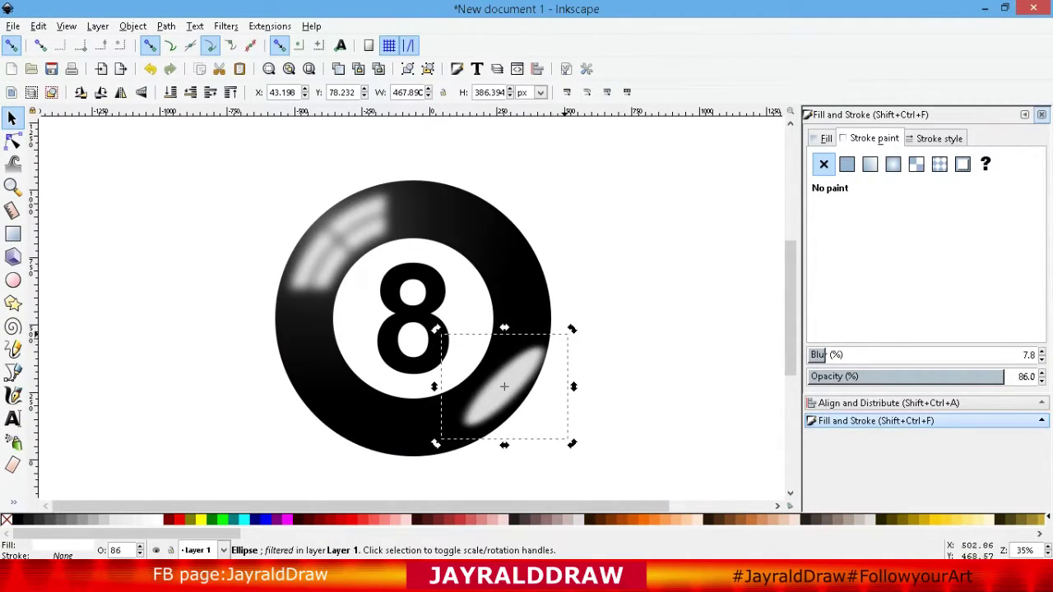
pyautogui.moveTo(565, 333); pyautogui.dragTo(568, 336)
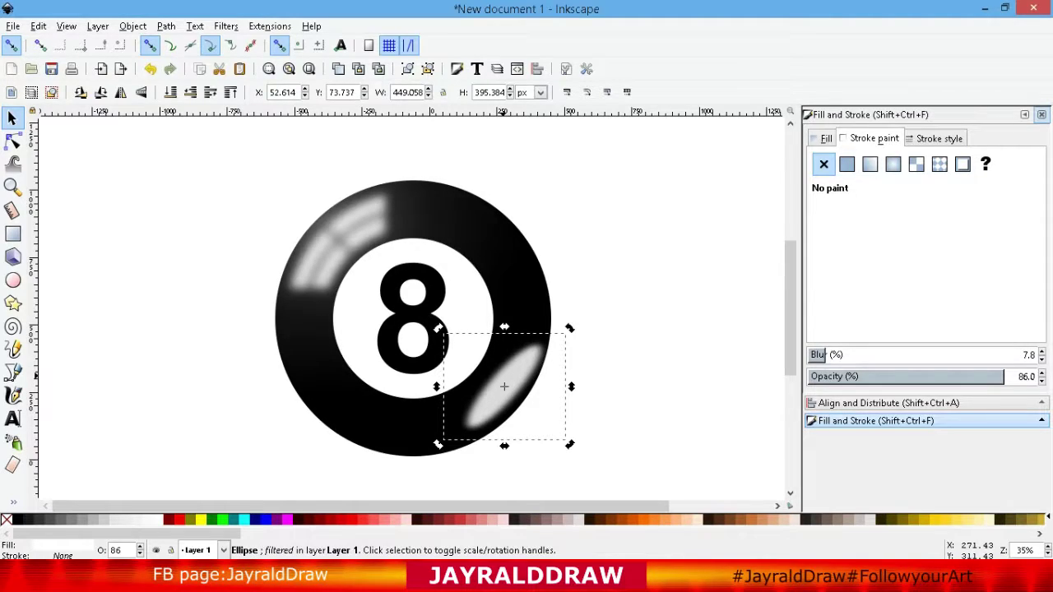
pyautogui.moveTo(504, 387); pyautogui.dragTo(506, 387)
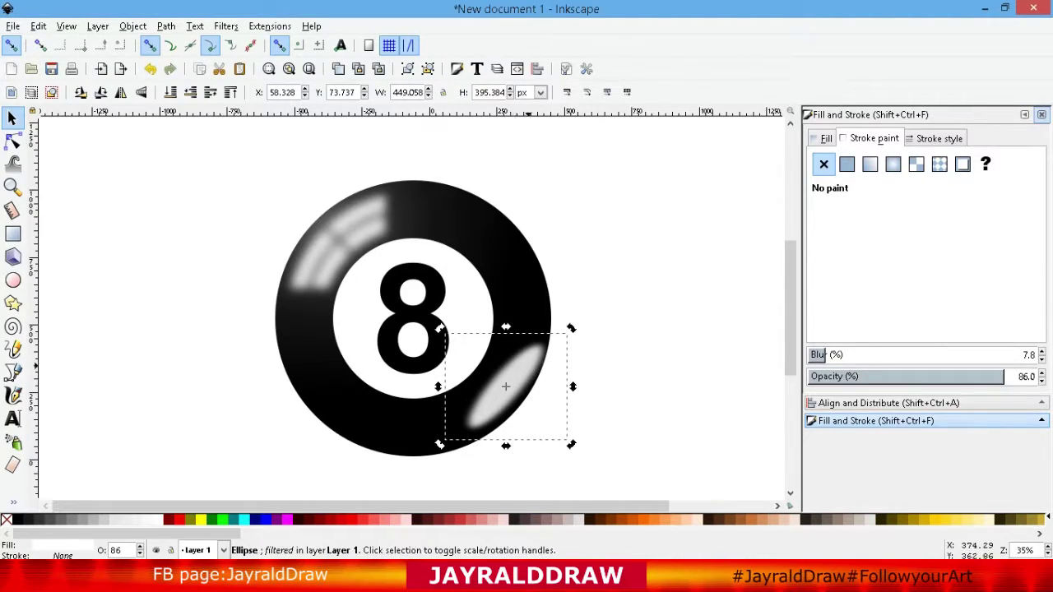
pyautogui.moveTo(571, 328); pyautogui.dragTo(569, 327)
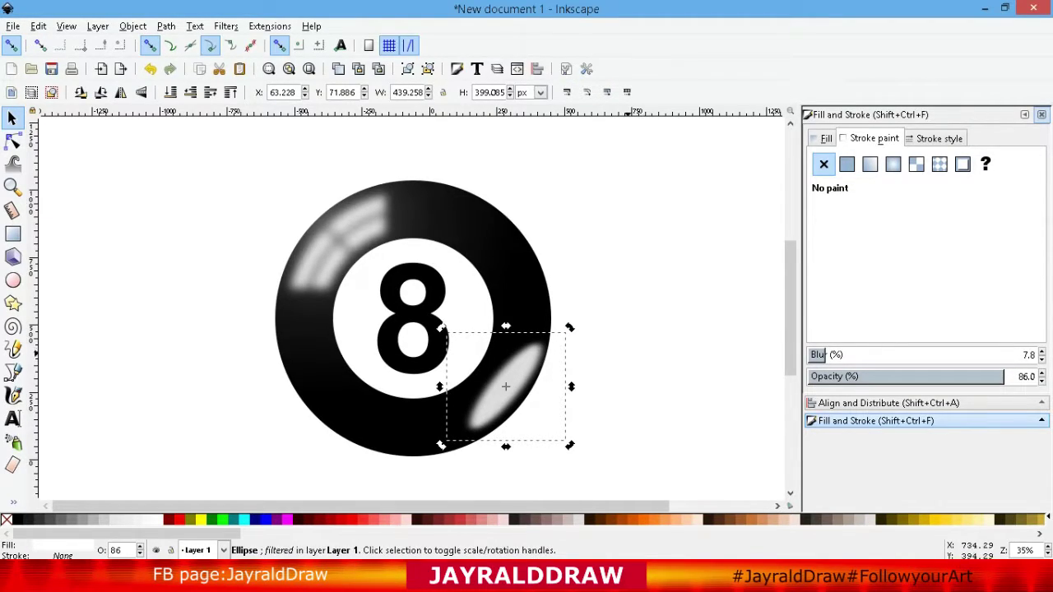
pyautogui.click(630, 347)
pyautogui.click(509, 380)
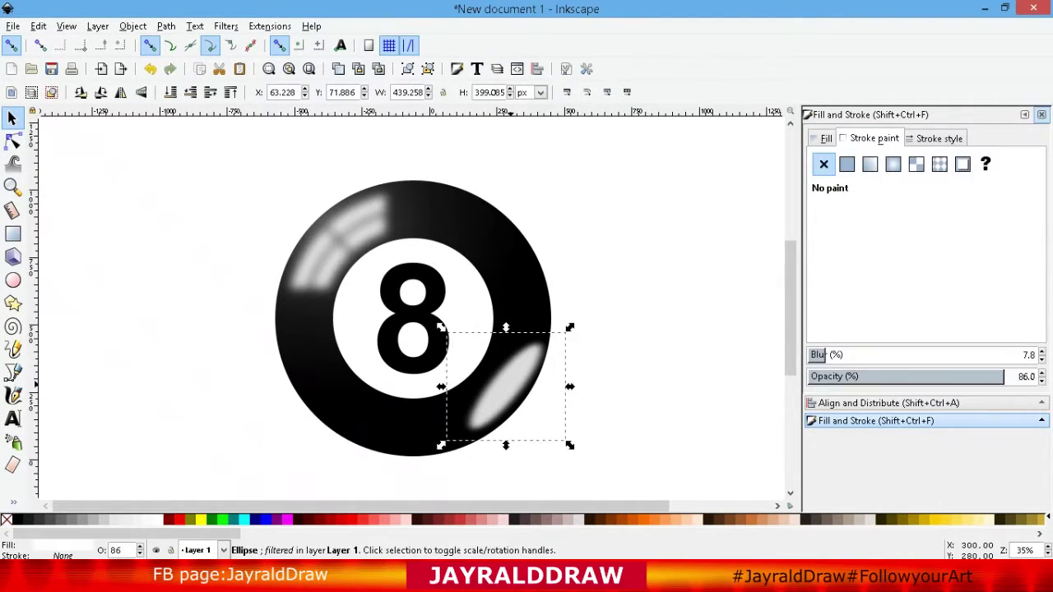
pyautogui.moveTo(441, 328); pyautogui.dragTo(421, 310)
# Set the highlight's opacity to 63.9 and nudge it into final position
pyautogui.click(980, 375)
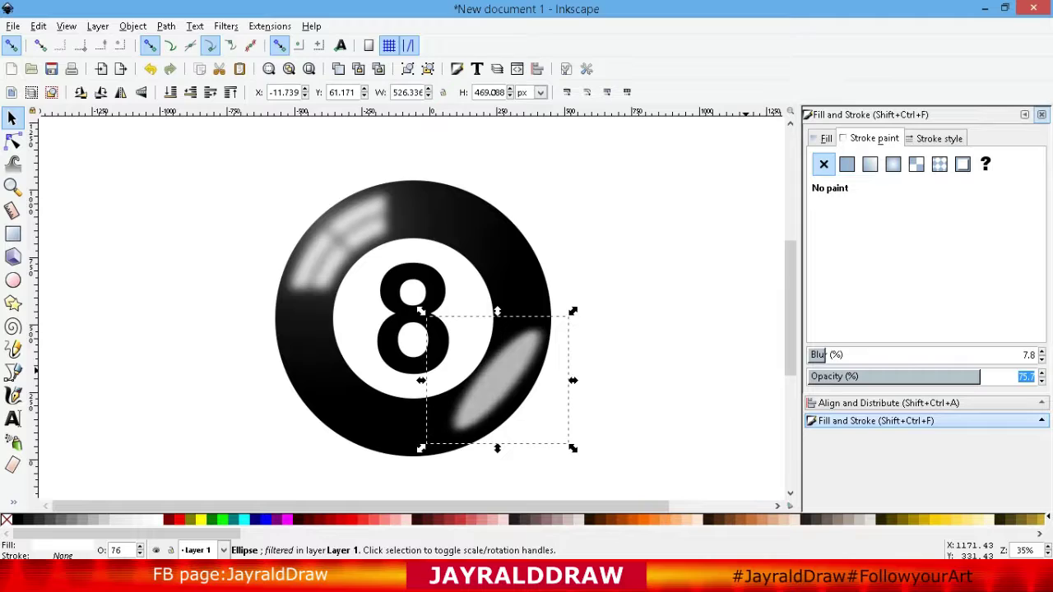
pyautogui.moveTo(980, 376); pyautogui.dragTo(952, 376)
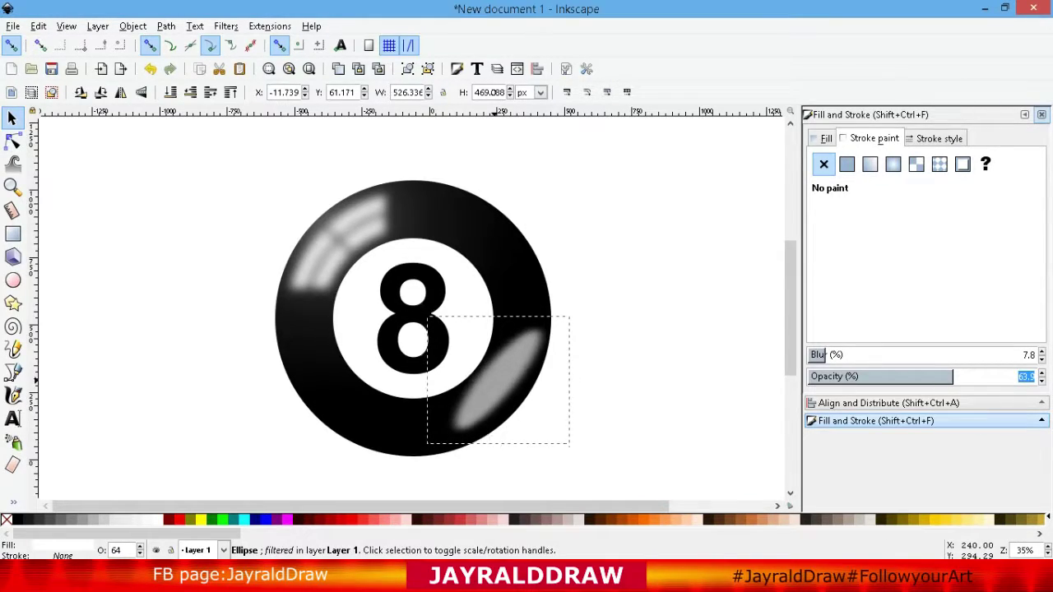
pyautogui.moveTo(493, 378); pyautogui.dragTo(499, 384)
pyautogui.press('Escape')
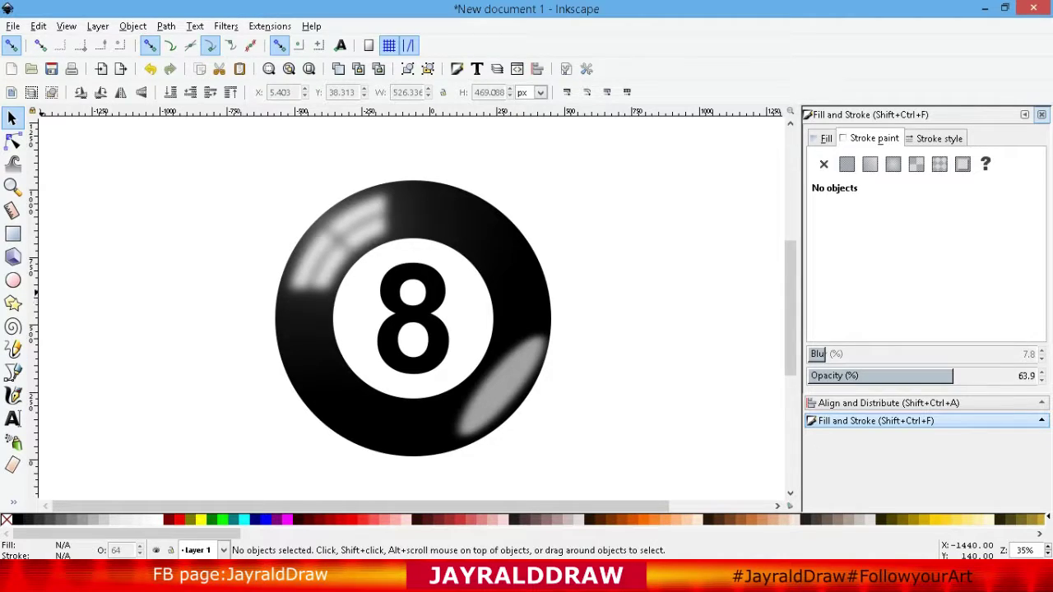
# Draw a large white ellipse over the number circle, blur it 14, and raise the 8 above it
pyautogui.click(13, 280)
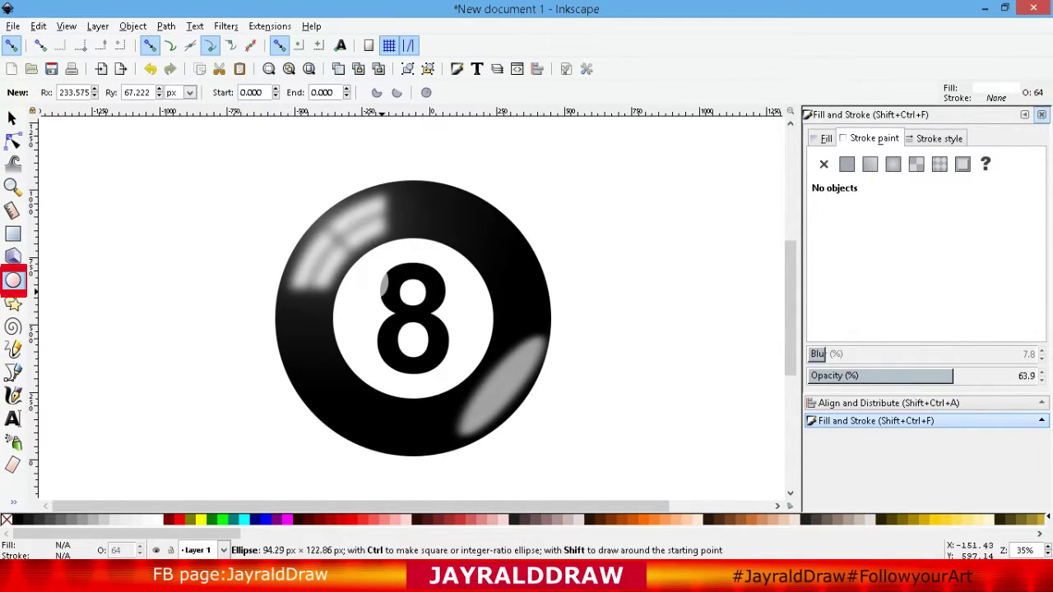
pyautogui.moveTo(358, 272)
pyautogui.mouseDown()
pyautogui.moveTo(488, 409)
pyautogui.moveTo(483, 390)
pyautogui.mouseUp()
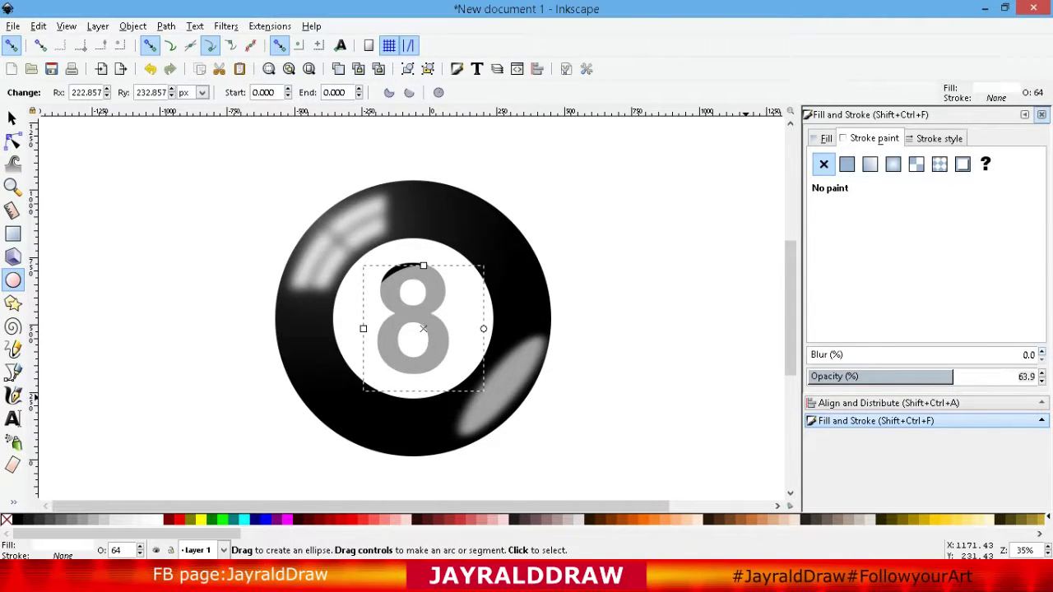
pyautogui.moveTo(809, 354); pyautogui.dragTo(837, 355)
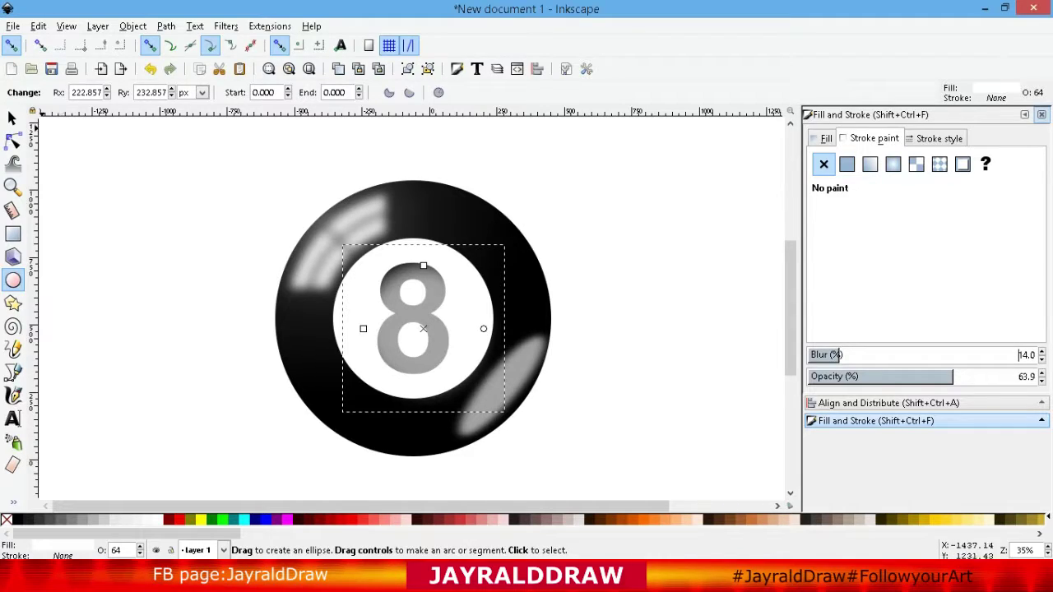
pyautogui.click(11, 118)
pyautogui.moveTo(449, 325); pyautogui.dragTo(448, 323)
pyautogui.click(382, 366)
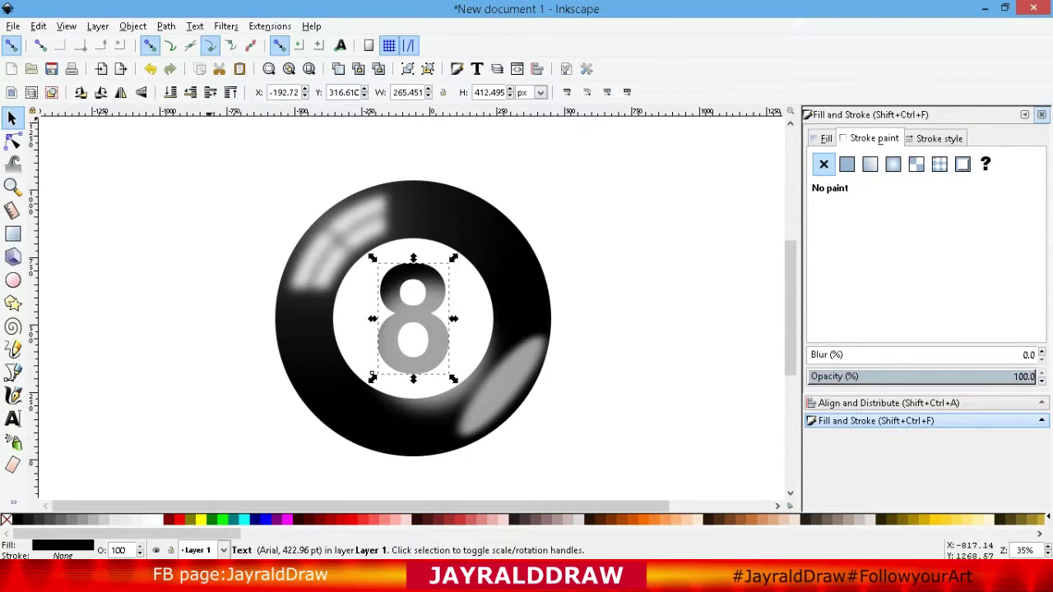
pyautogui.click(230, 91)
# Move the blurred ellipse toward the lower right and shrink it to 414.578 × 430.515 px
pyautogui.click(407, 340)
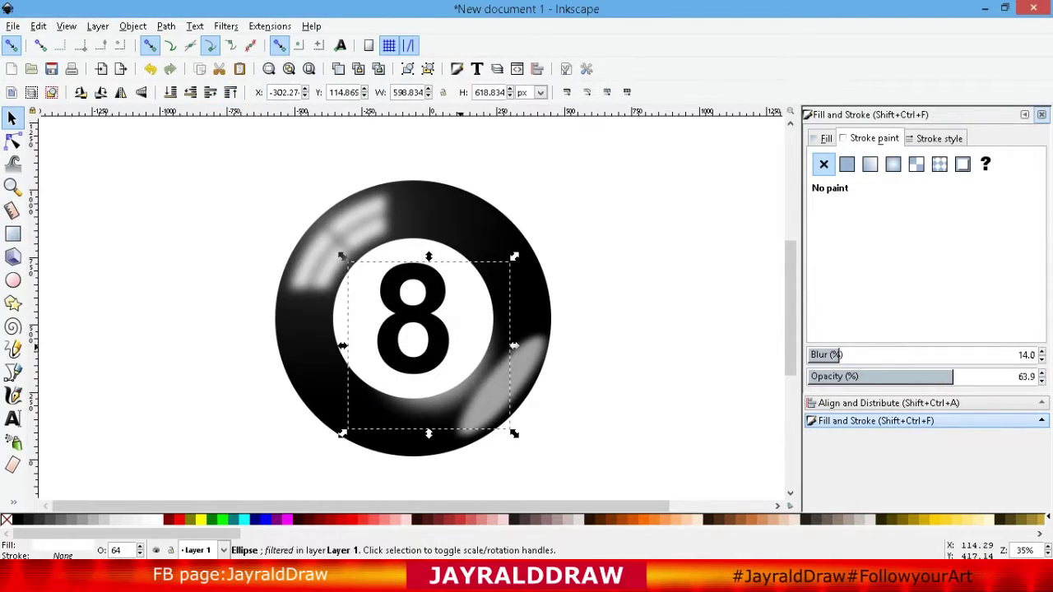
pyautogui.hotkey('alt', 'Up')
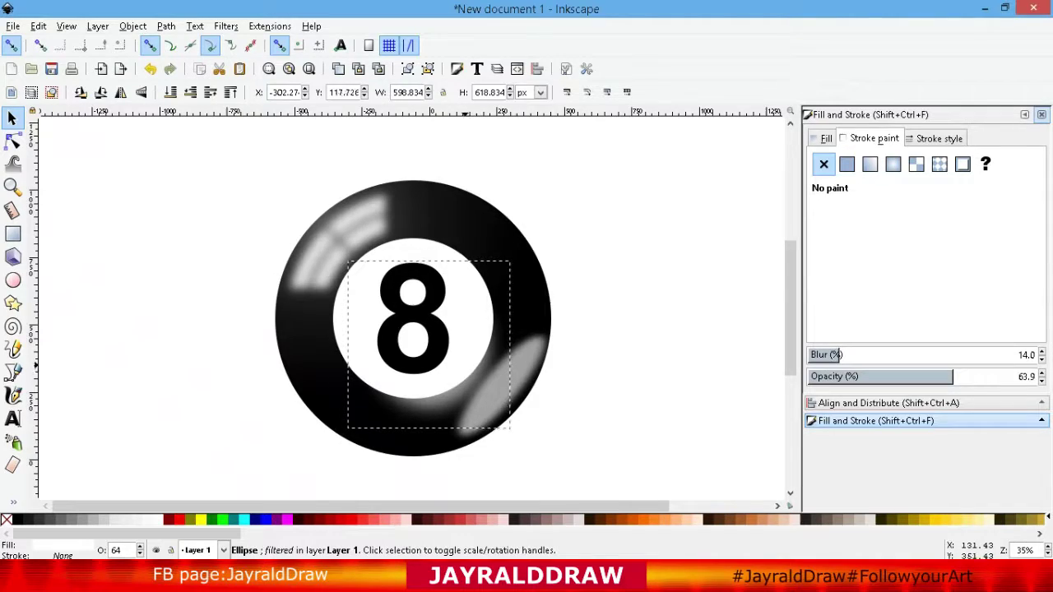
pyautogui.moveTo(496, 366)
pyautogui.mouseDown()
pyautogui.moveTo(515, 371)
pyautogui.moveTo(508, 362)
pyautogui.mouseUp()
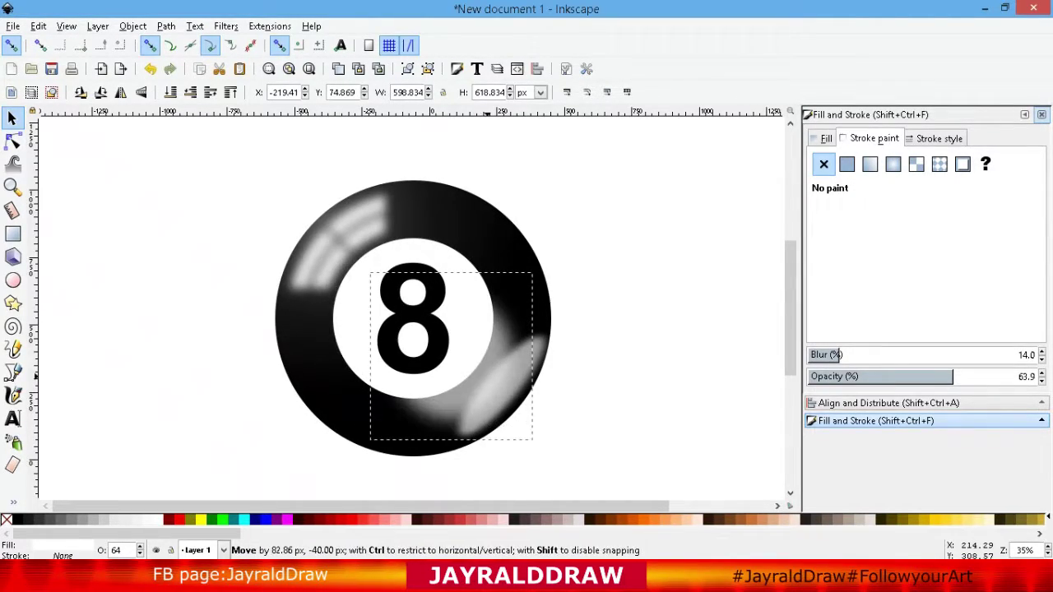
pyautogui.moveTo(507, 362); pyautogui.dragTo(518, 378)
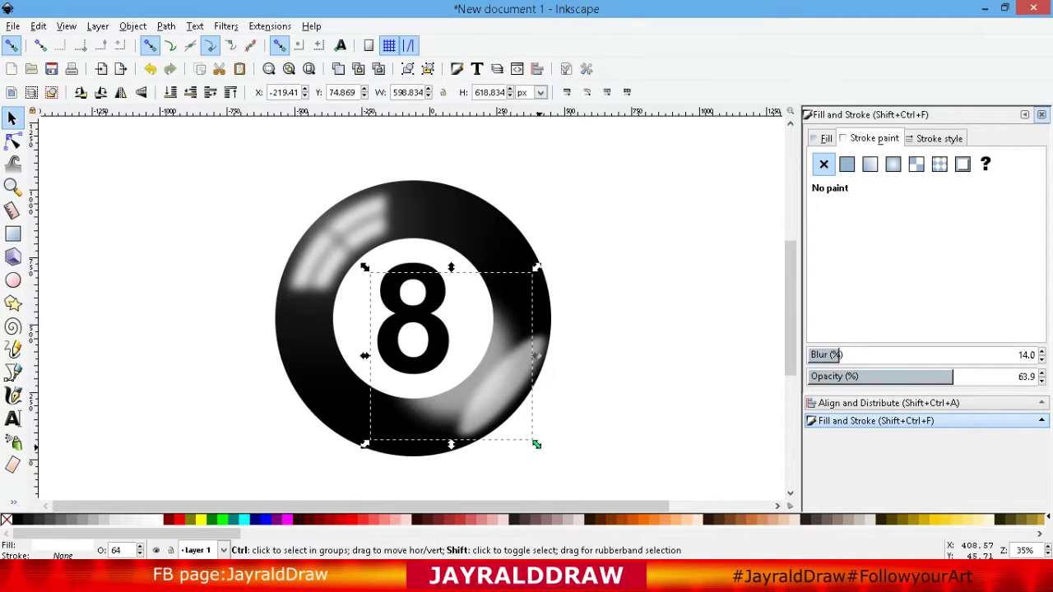
pyautogui.moveTo(536, 444); pyautogui.dragTo(426, 342)
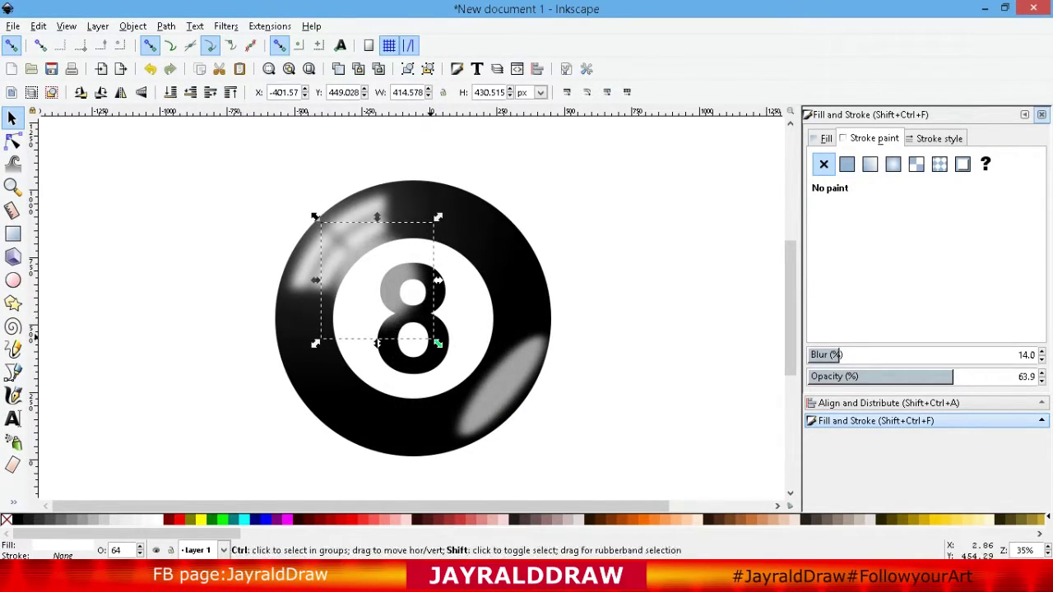
# Shrink the top ellipse to a glint at the 8's upper-left with 100% opacity and 25% blur
pyautogui.moveTo(403, 304); pyautogui.dragTo(403, 305)
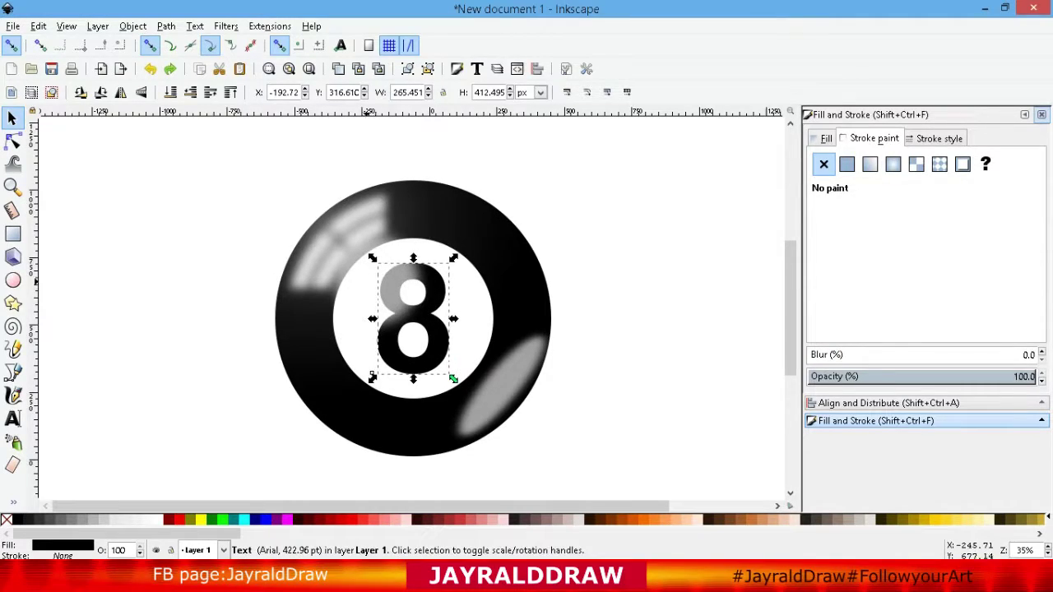
pyautogui.click(377, 281)
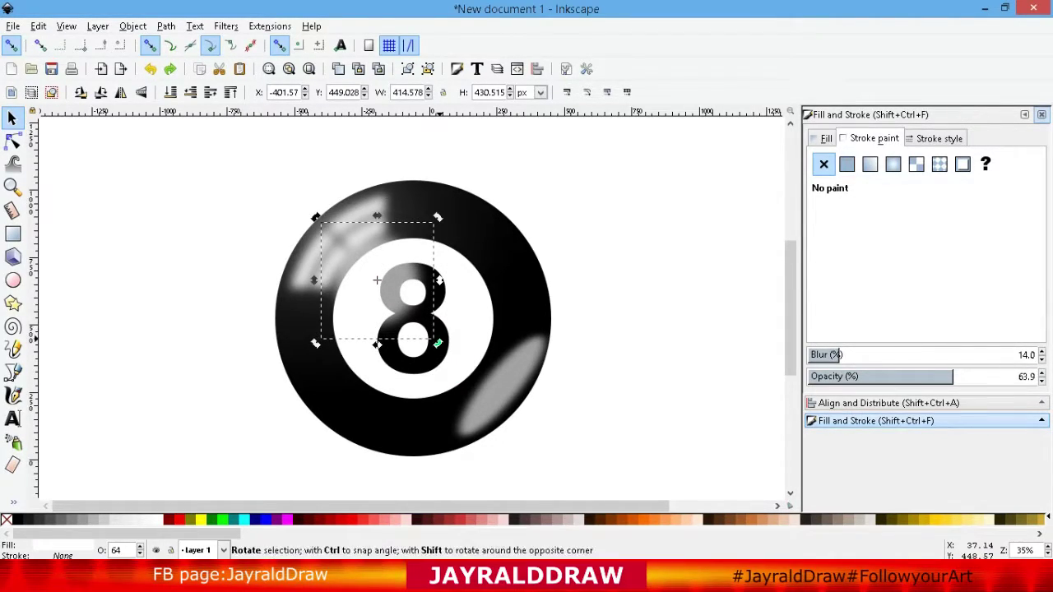
pyautogui.moveTo(438, 344); pyautogui.dragTo(394, 269)
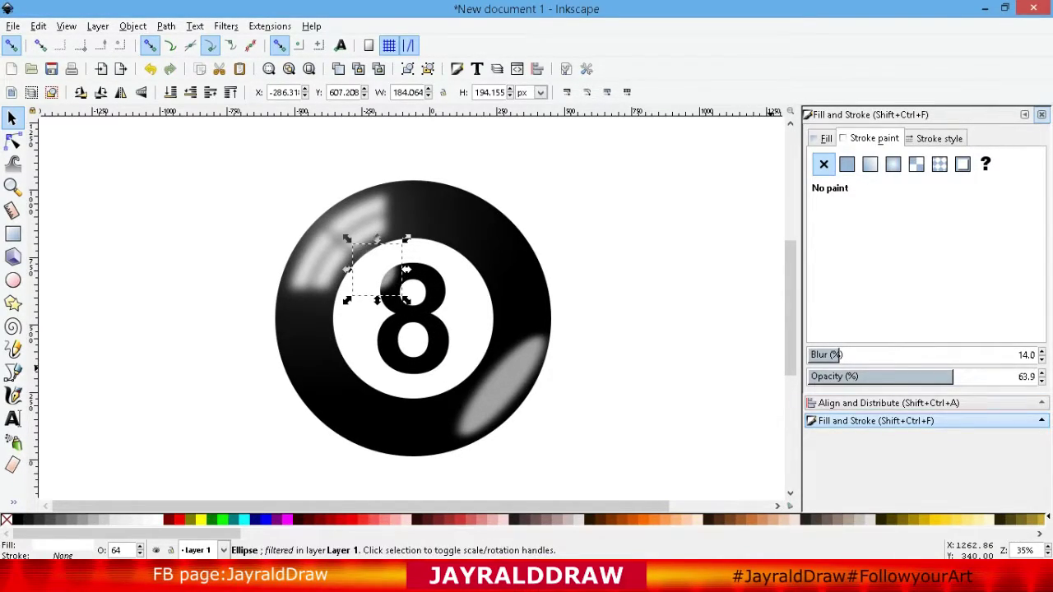
pyautogui.moveTo(836, 355); pyautogui.dragTo(813, 355)
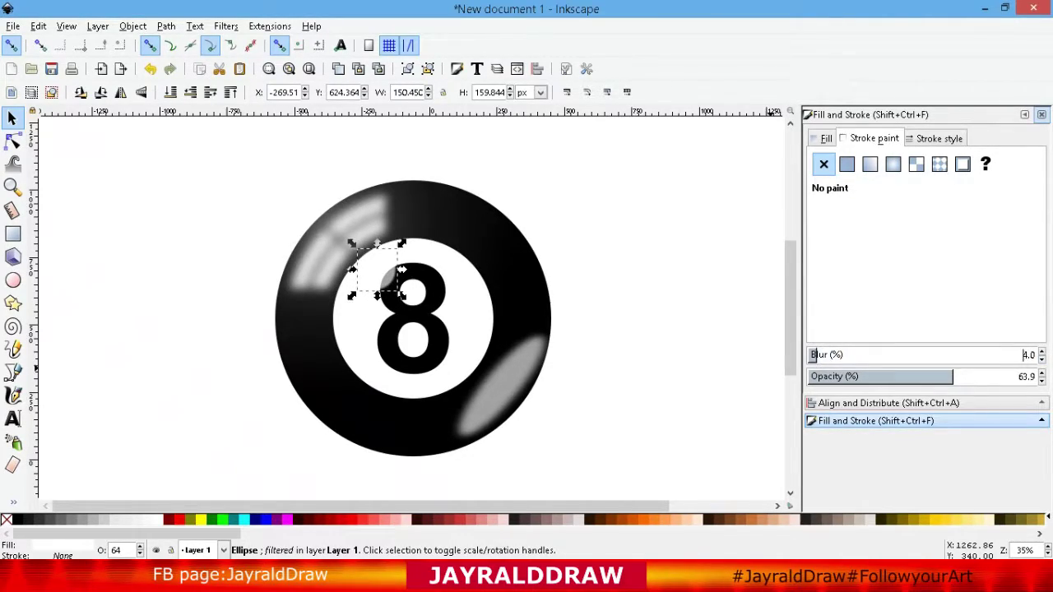
pyautogui.moveTo(952, 375); pyautogui.dragTo(1042, 376)
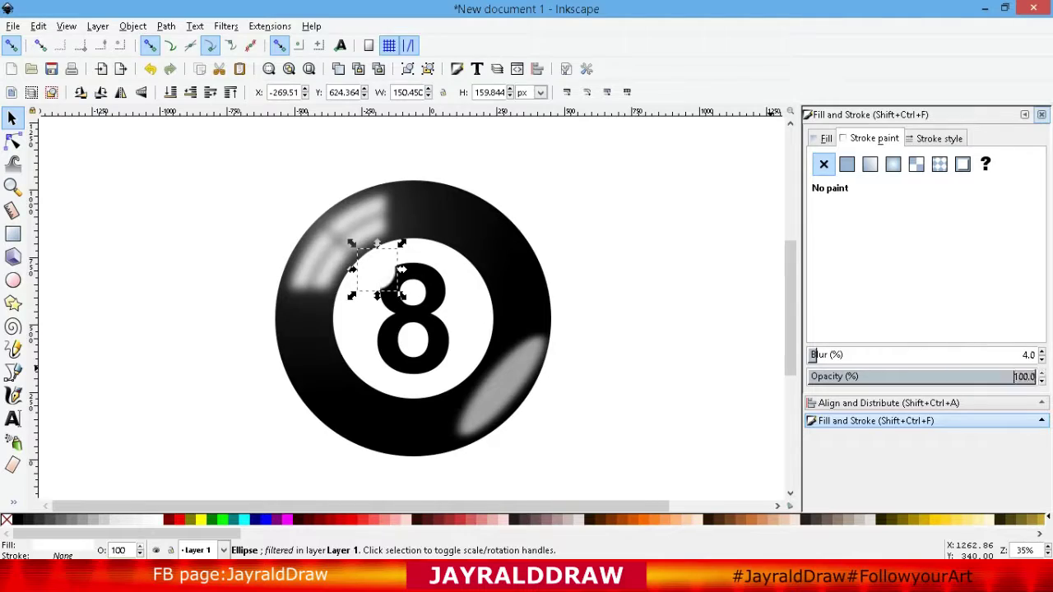
pyautogui.moveTo(814, 354); pyautogui.dragTo(864, 354)
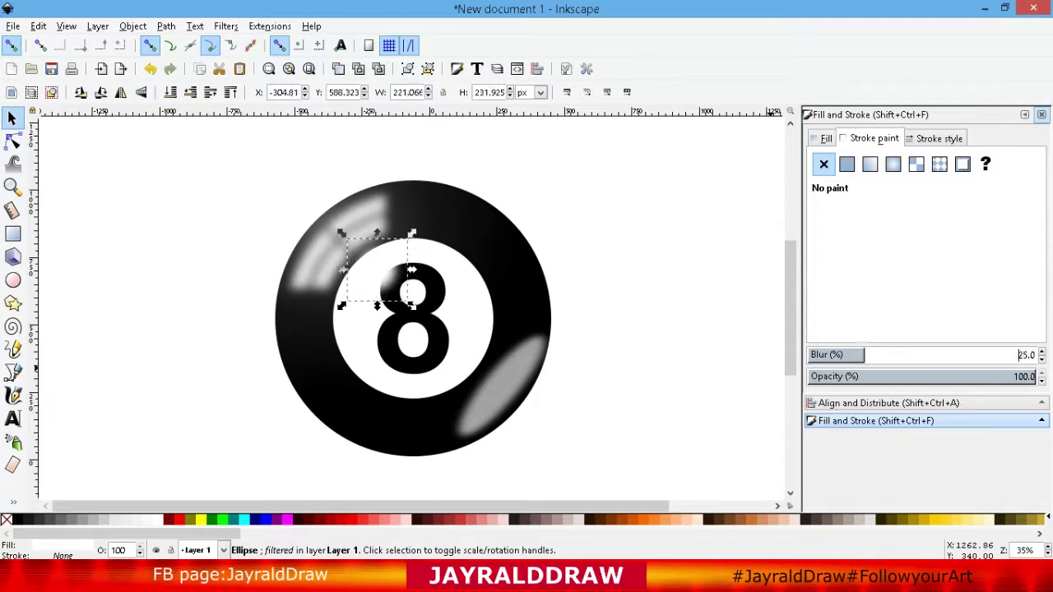
pyautogui.moveTo(412, 269); pyautogui.dragTo(404, 265)
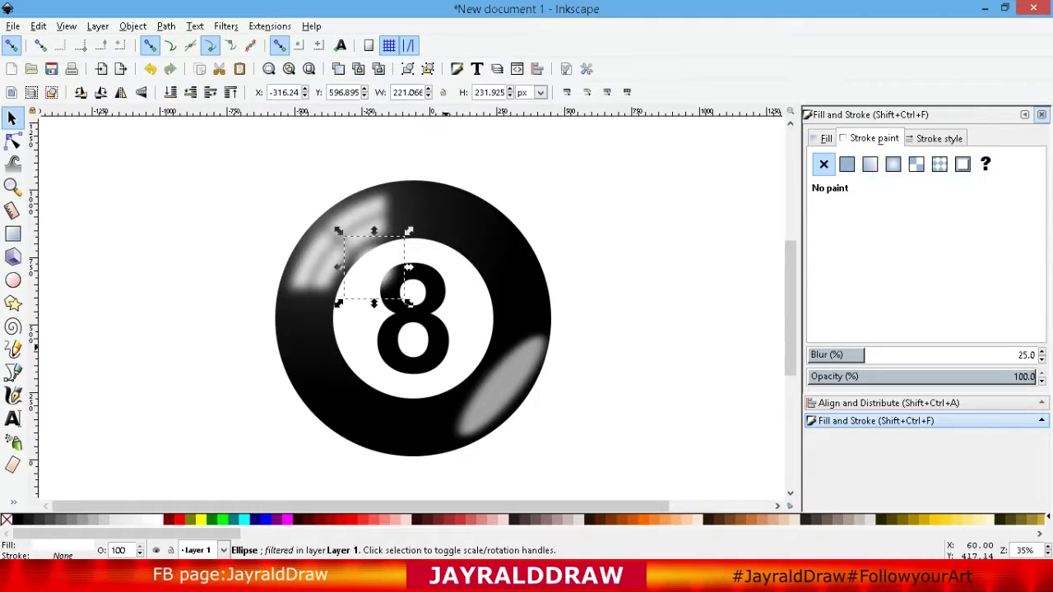
pyautogui.press('Escape')
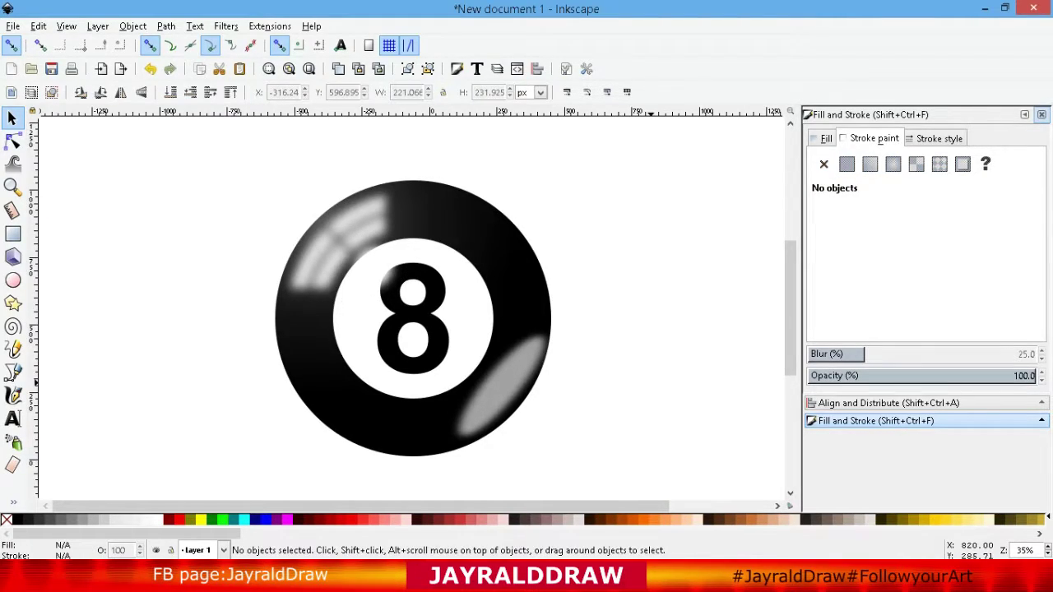
pyautogui.scroll(-2, 411, 312)
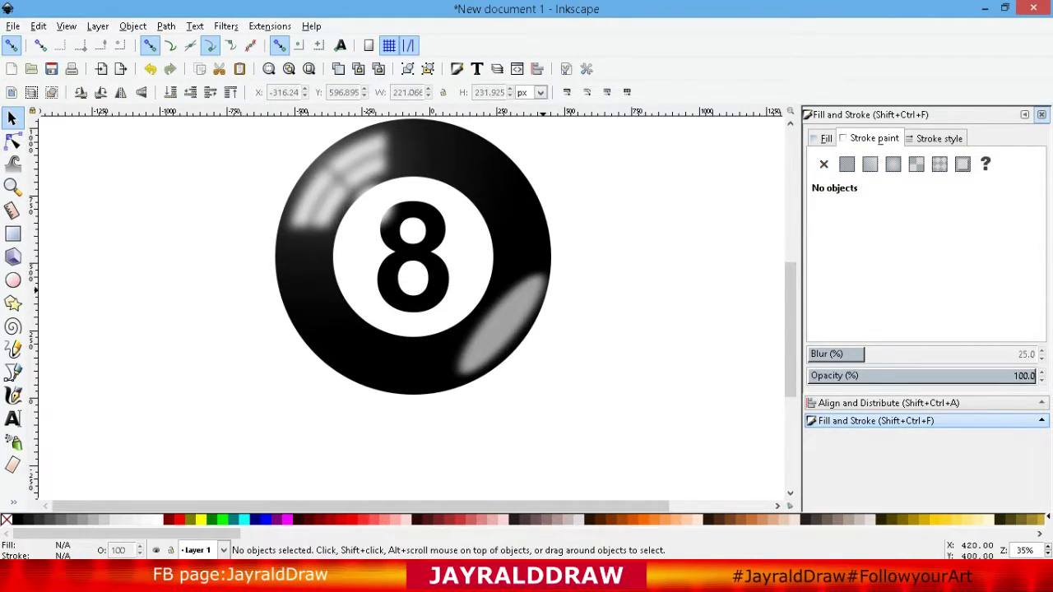
# Duplicate the black ball circle, squash it flat, lower it behind the ball, and set opacity 89
pyautogui.click(503, 180)
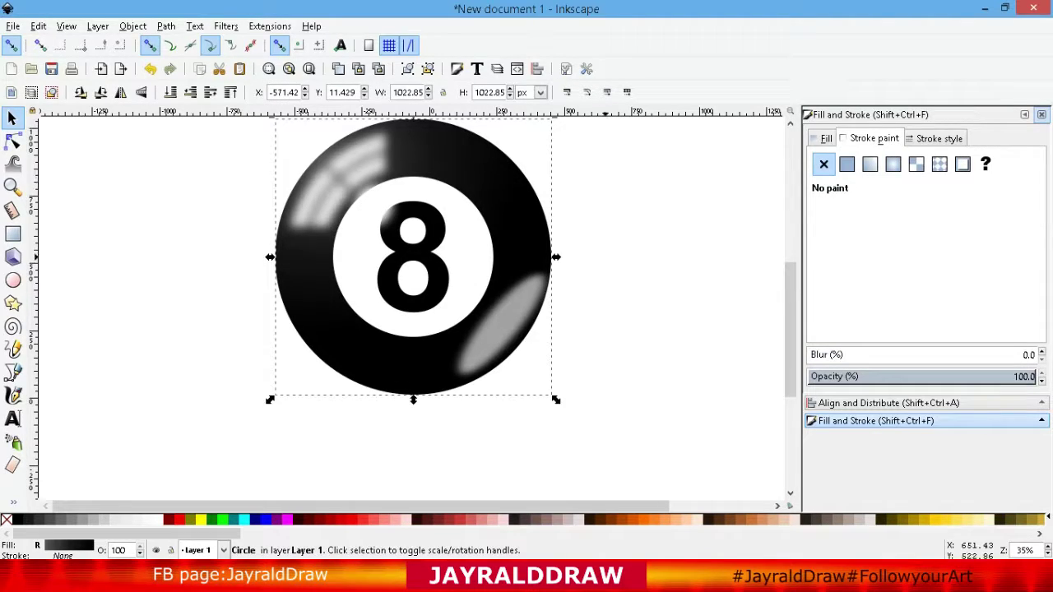
pyautogui.scroll(1, 498, 185)
pyautogui.rightClick(477, 208)
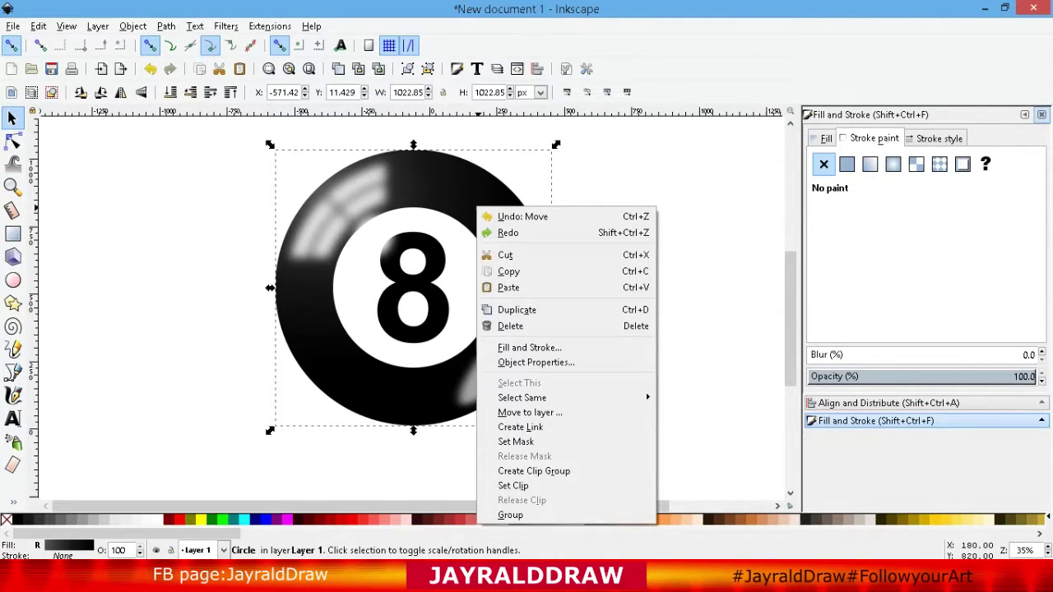
pyautogui.click(456, 196)
pyautogui.rightClick(440, 187)
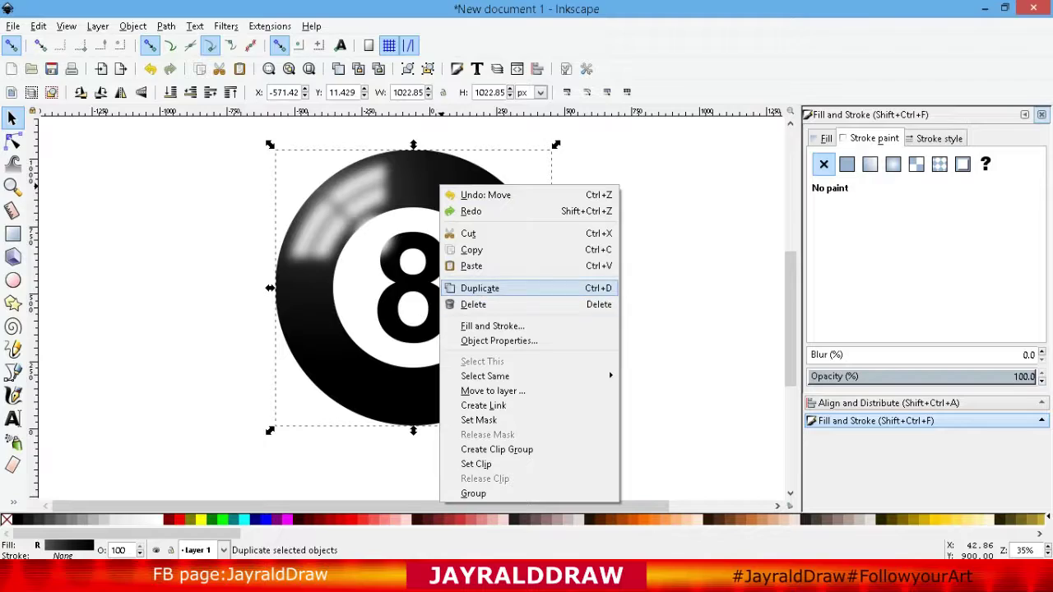
pyautogui.click(480, 288)
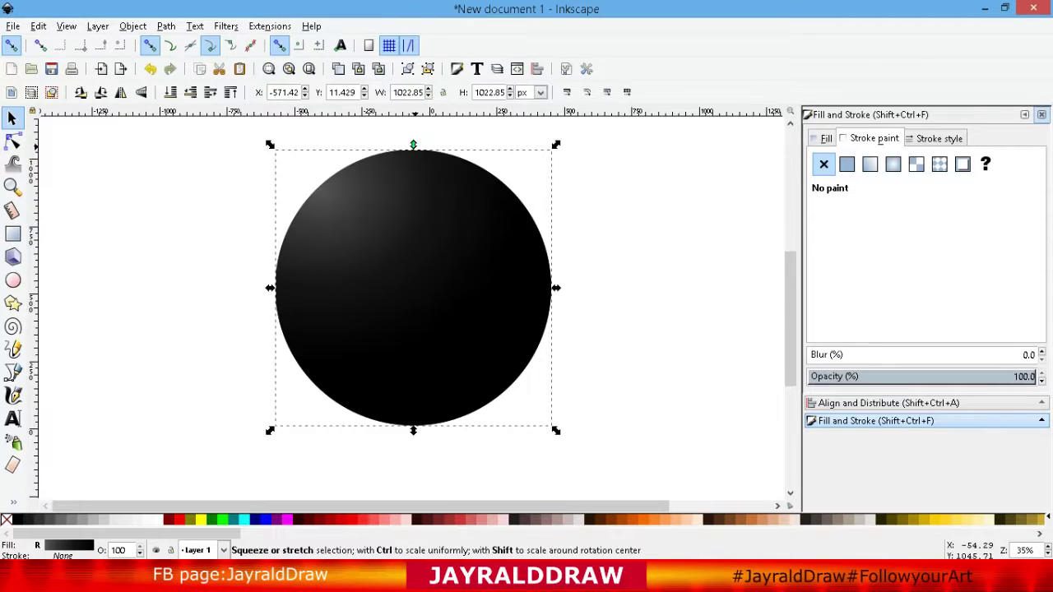
pyautogui.moveTo(413, 145); pyautogui.dragTo(412, 350)
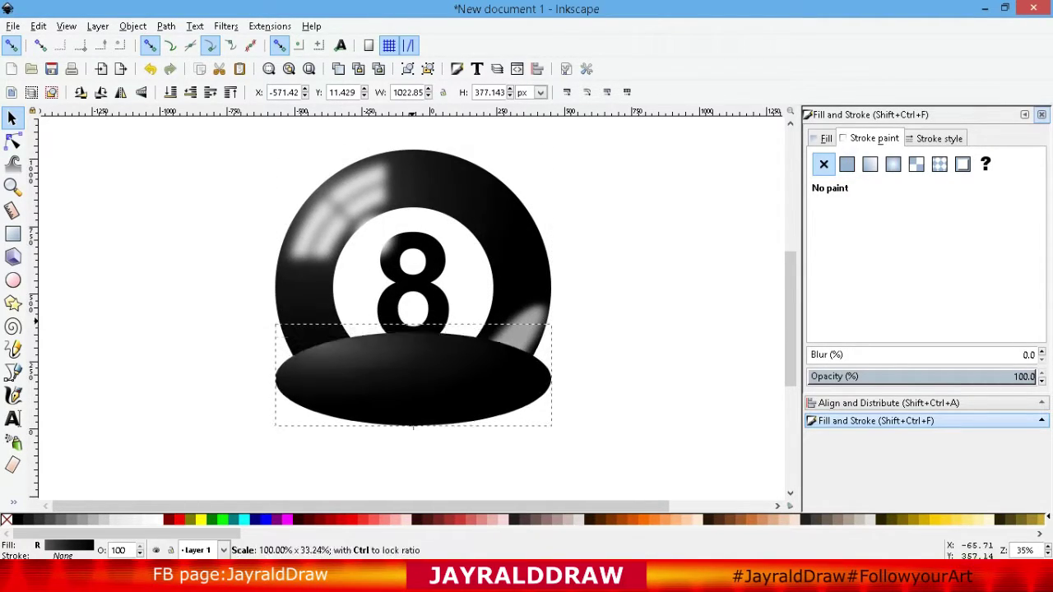
pyautogui.click(170, 91)
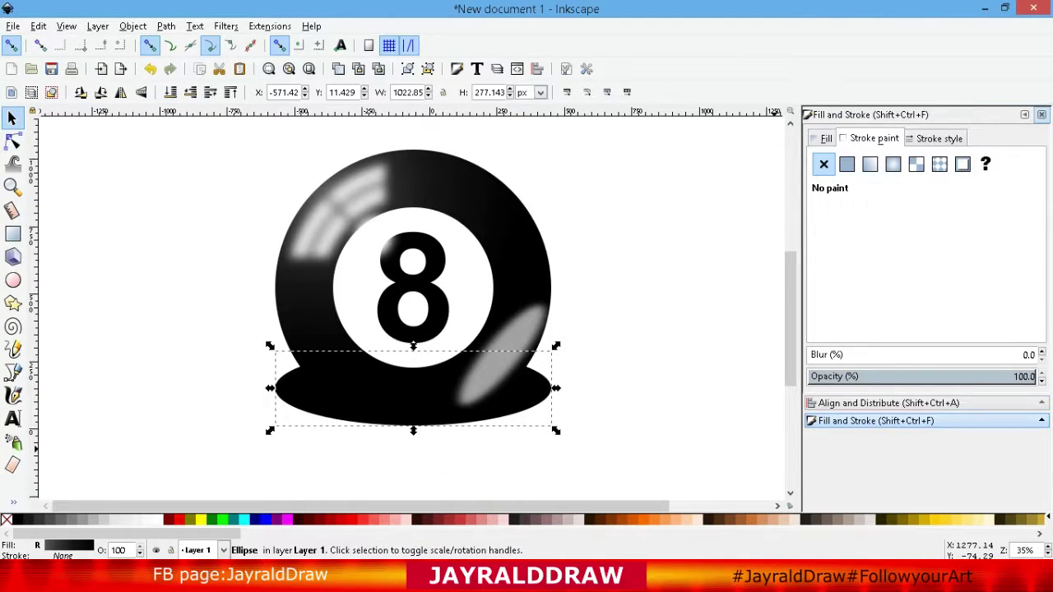
pyautogui.write('89')
pyautogui.press('Return')
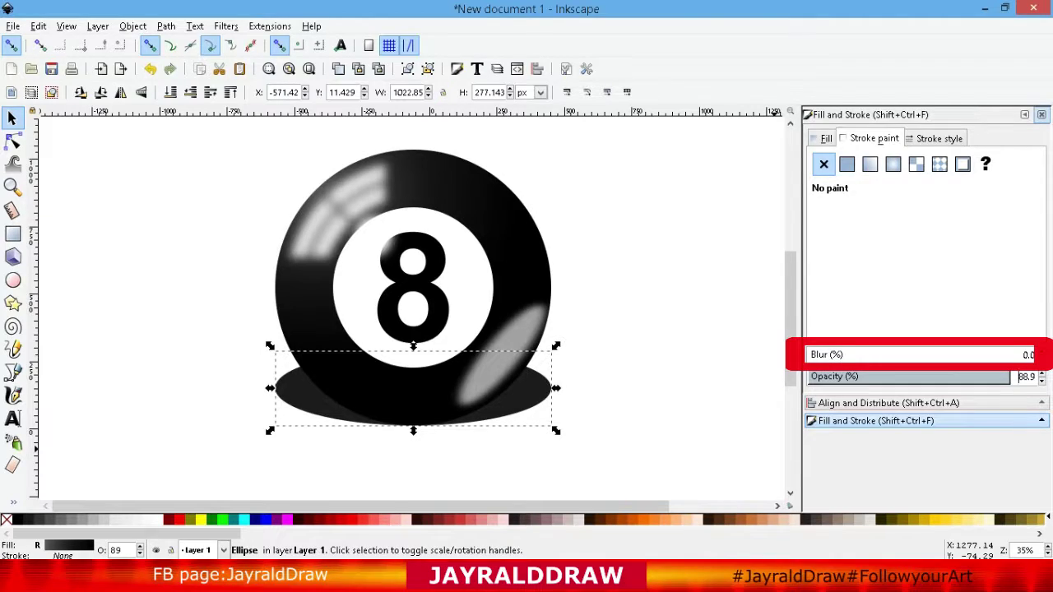
# Blur the flat black ellipse by 6% and move it just below the ball
pyautogui.moveTo(806, 354); pyautogui.dragTo(819, 354)
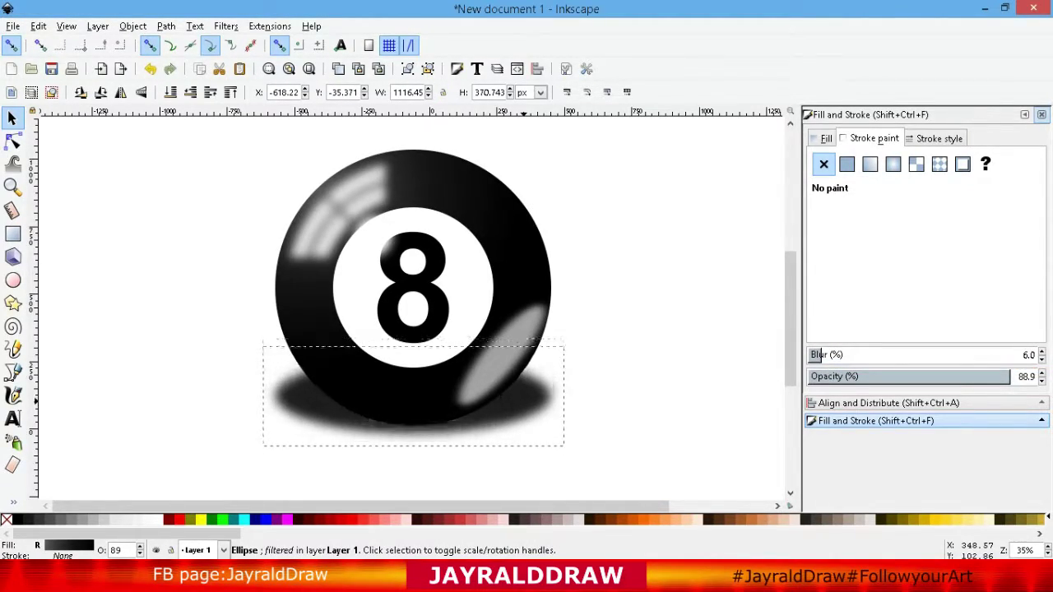
pyautogui.moveTo(523, 409); pyautogui.dragTo(519, 425)
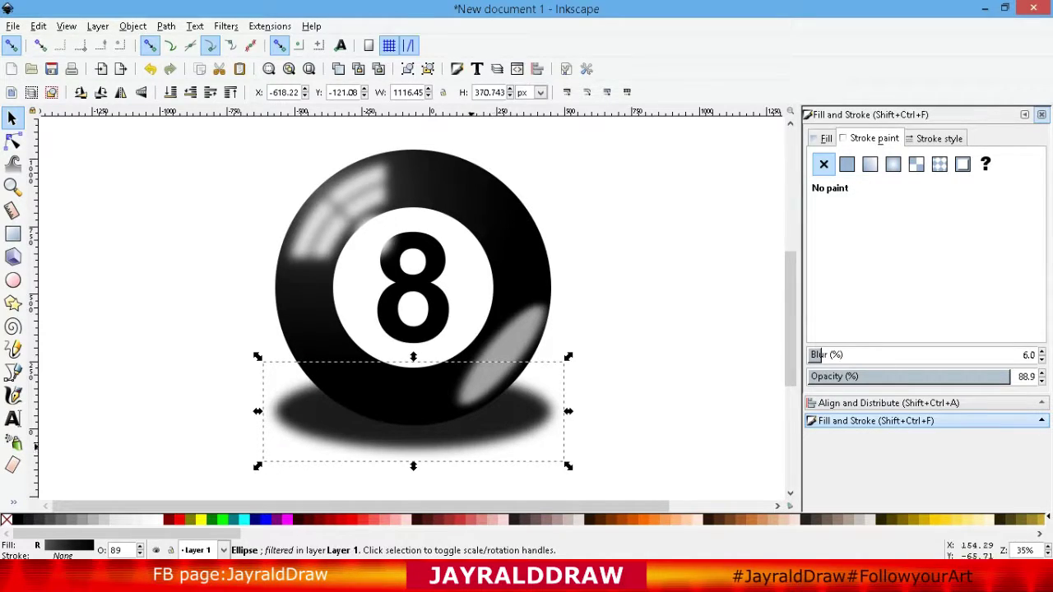
pyautogui.press('Escape')
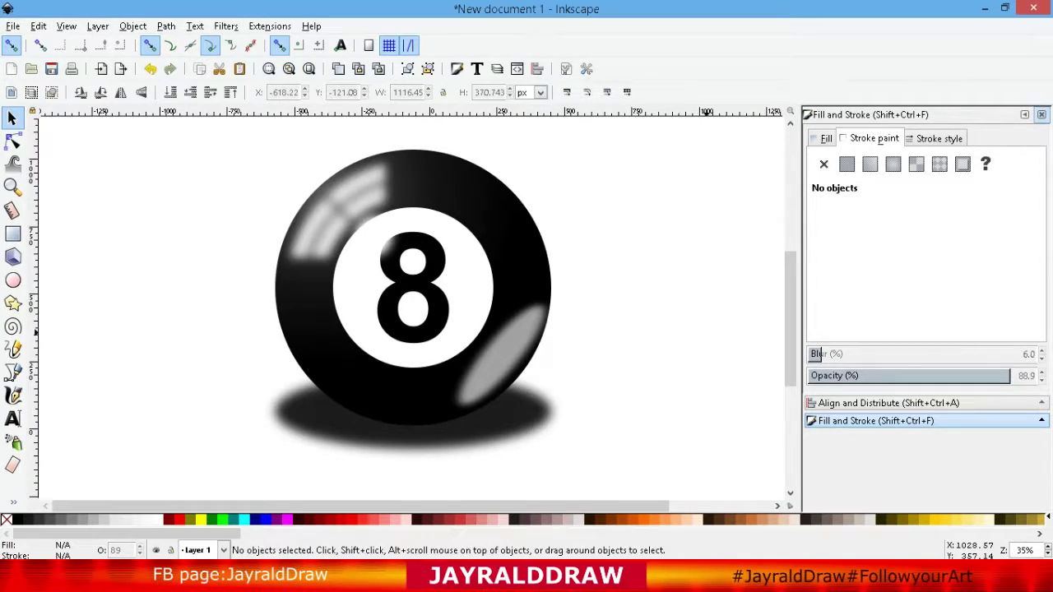
pyautogui.press('-')
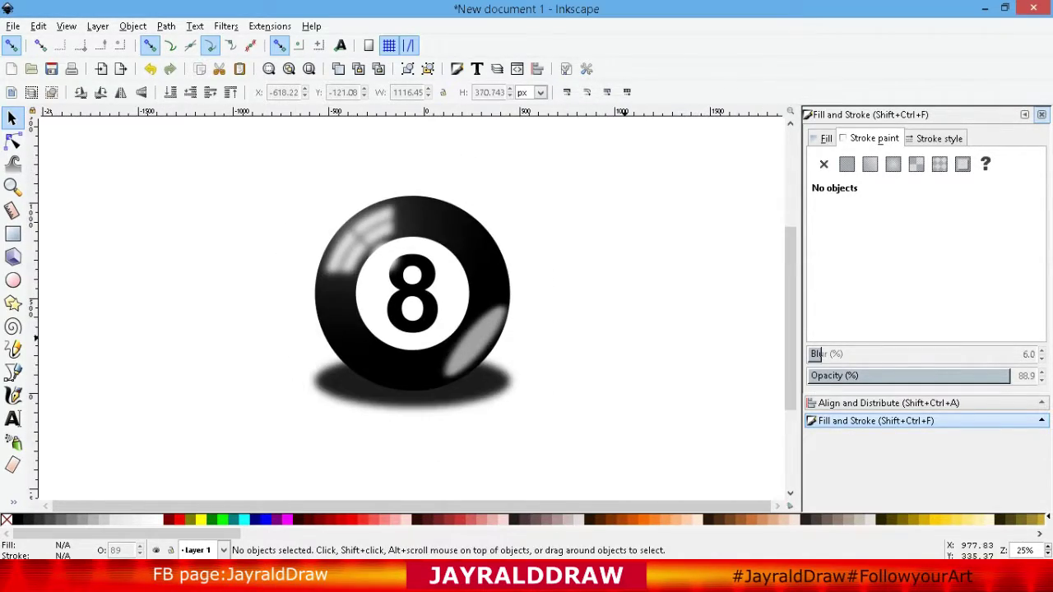